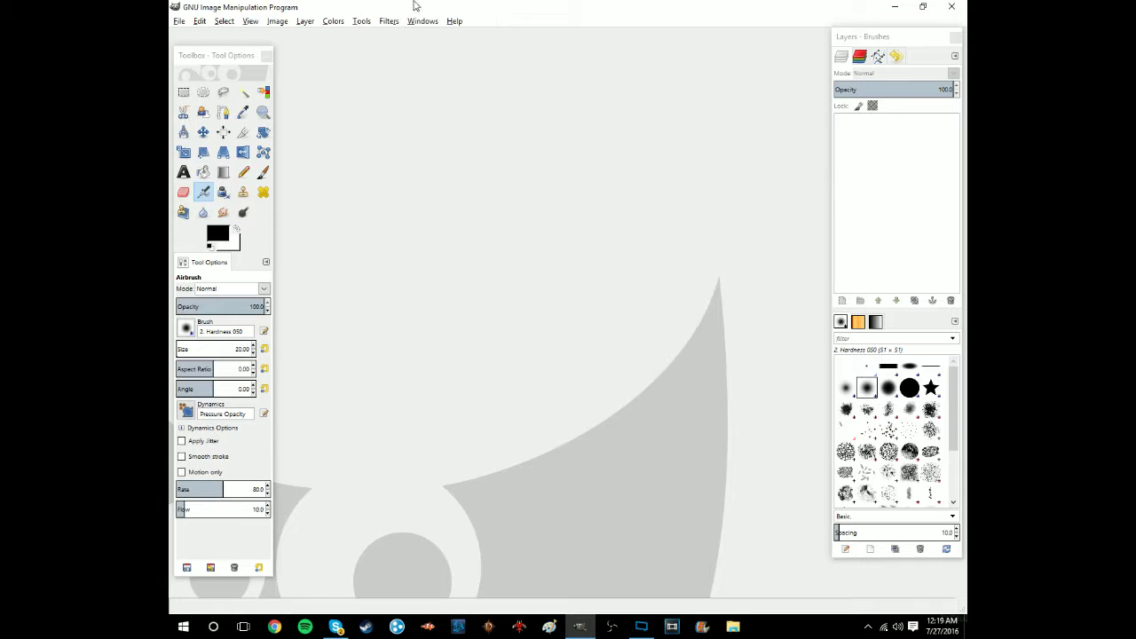
Step: Create a new blank 640x400 image and select the Paintbrush tool for drawing
left_click(178, 21)
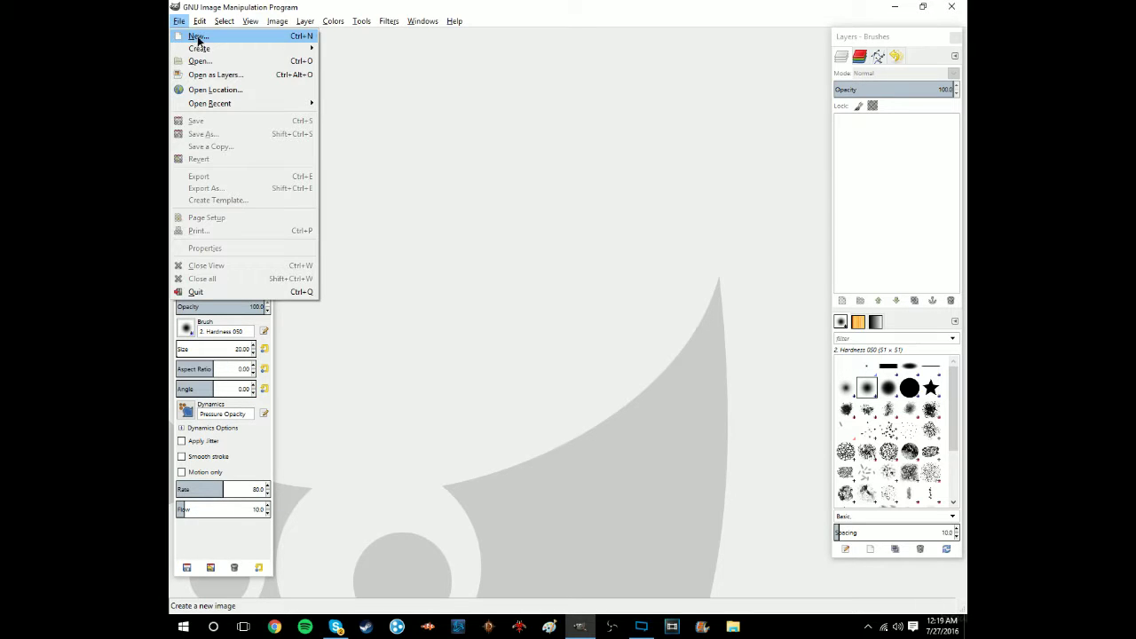
left_click(198, 37)
left_click(316, 154)
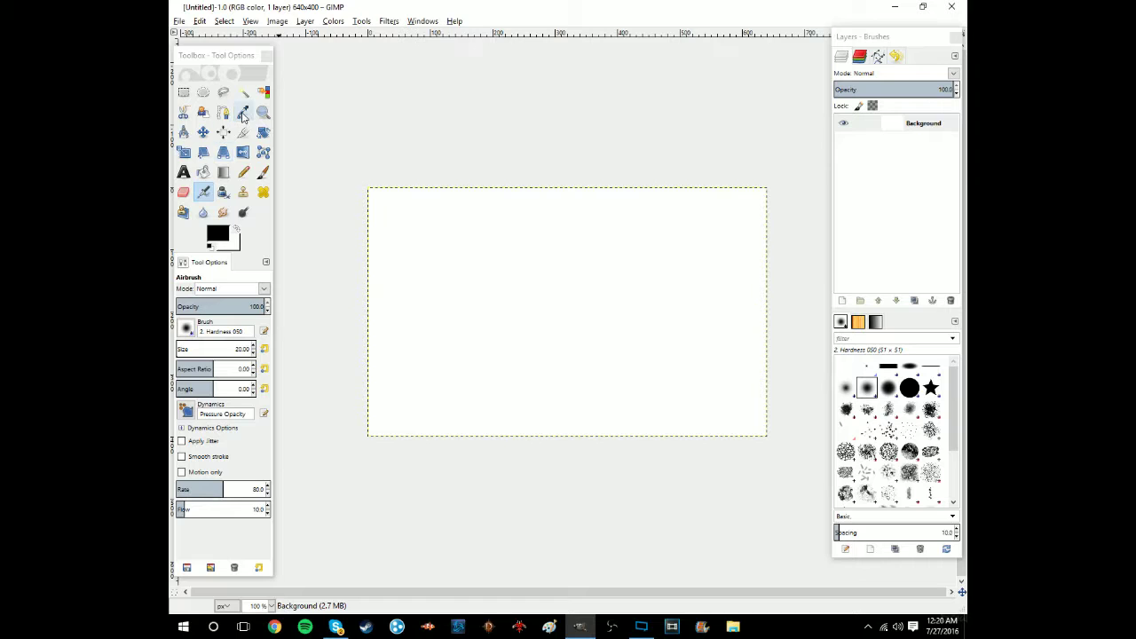
left_click(265, 180)
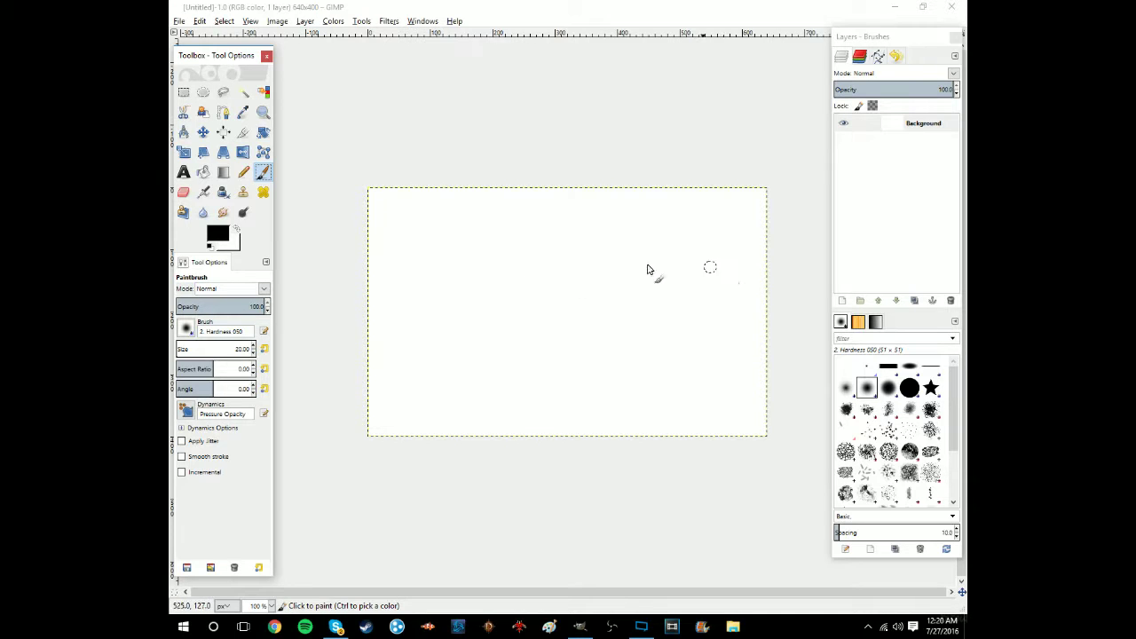
left_click(429, 277)
left_click_drag(431, 280, 428, 411)
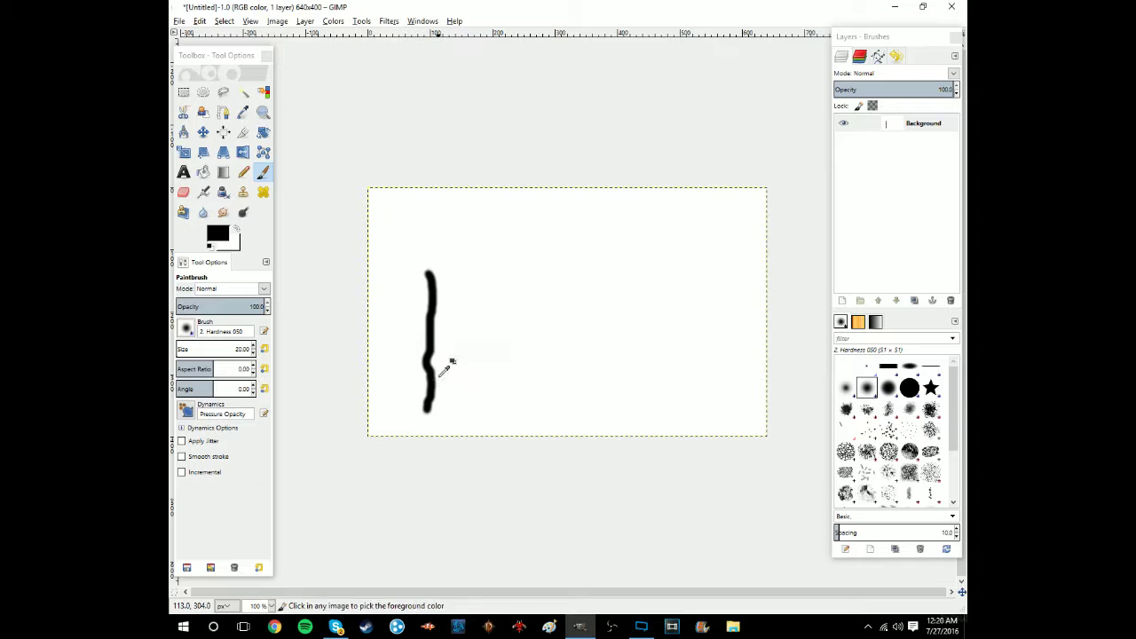
key("ctrl+z")
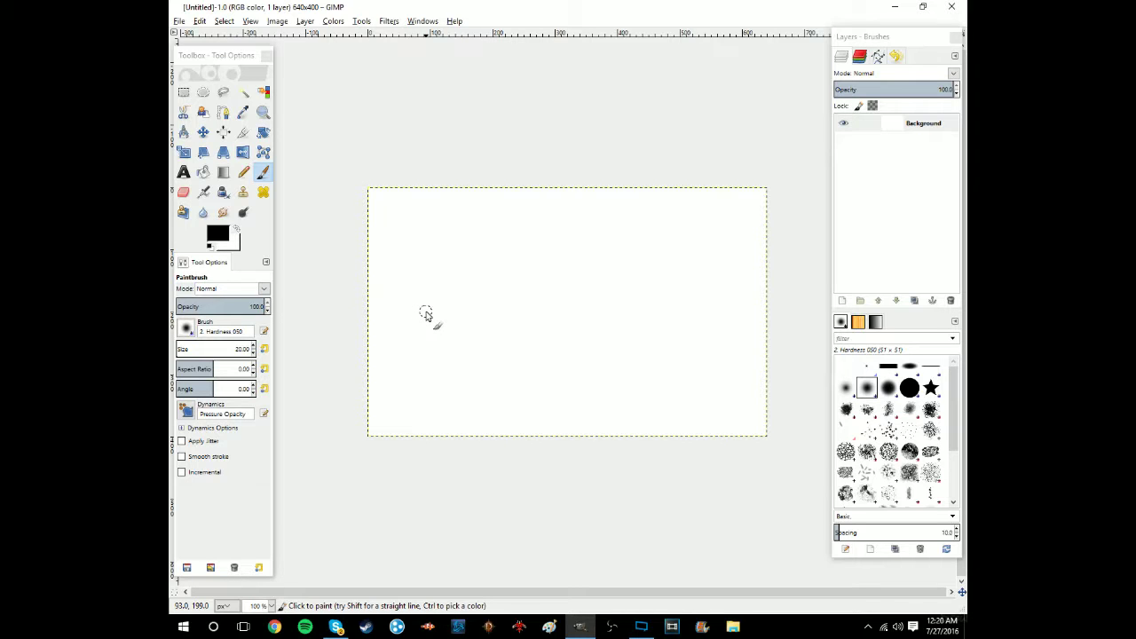
Step: Paint a cartoon character's body outline in black in the canvas's lower left, with a curved belly line and small marks inside
mouse_move(428, 310)
left_mouse_down()
mouse_move(428, 363)
mouse_move(408, 387)
mouse_move(425, 425)
mouse_move(470, 413)
mouse_move(472, 350)
mouse_move(462, 324)
mouse_move(429, 308)
mouse_move(450, 340)
mouse_move(431, 389)
mouse_move(463, 437)
left_mouse_up()
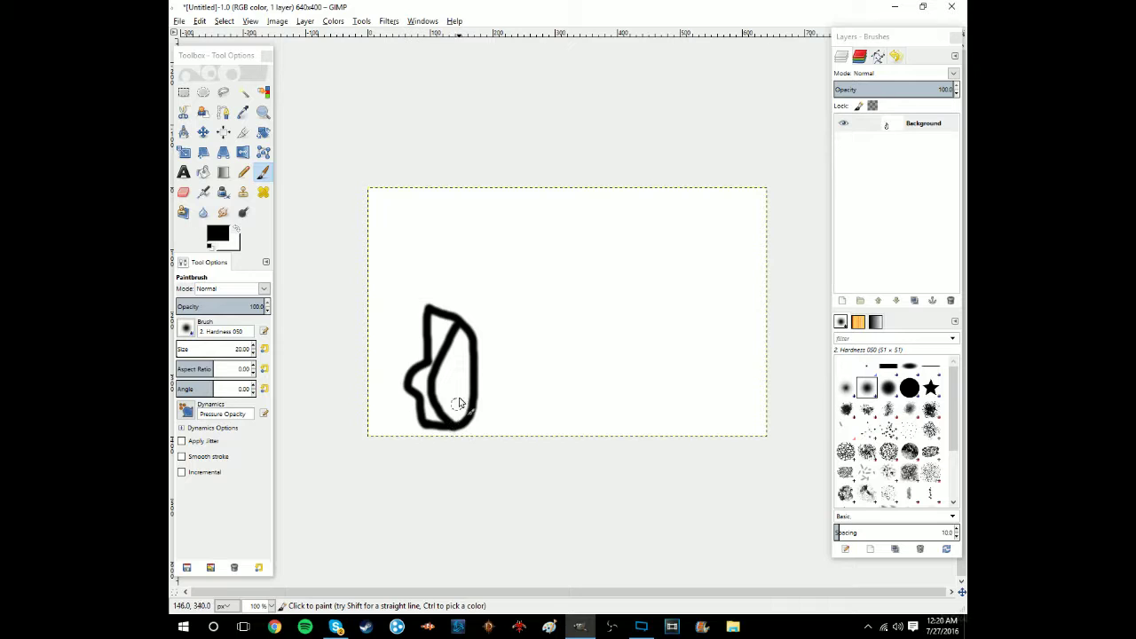
left_click(454, 366)
left_click(460, 362)
Step: Paint the character's head above the body, with a pointed snout, spiky hair, an eye with a flat brow and a round mouth
mouse_move(456, 325)
left_mouse_down()
mouse_move(488, 325)
mouse_move(478, 305)
mouse_move(485, 318)
mouse_move(542, 311)
mouse_move(537, 285)
mouse_move(516, 264)
mouse_move(489, 268)
mouse_move(482, 319)
left_mouse_up()
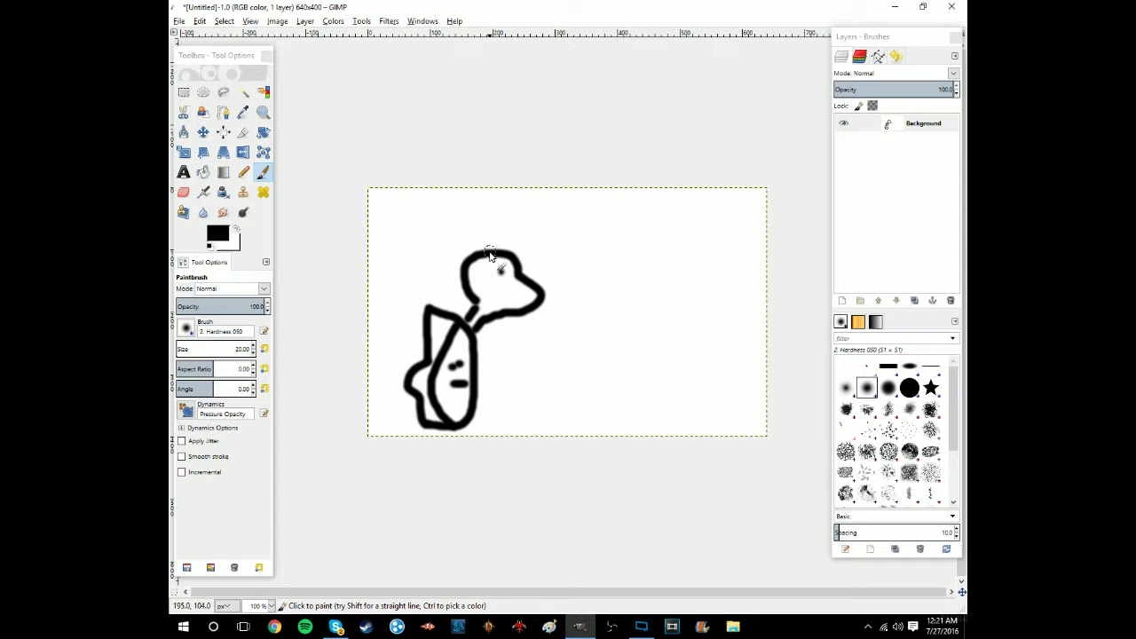
mouse_move(488, 254)
left_mouse_down()
mouse_move(456, 245)
mouse_move(439, 258)
mouse_move(458, 288)
mouse_move(444, 294)
mouse_move(458, 301)
mouse_move(442, 331)
left_mouse_up()
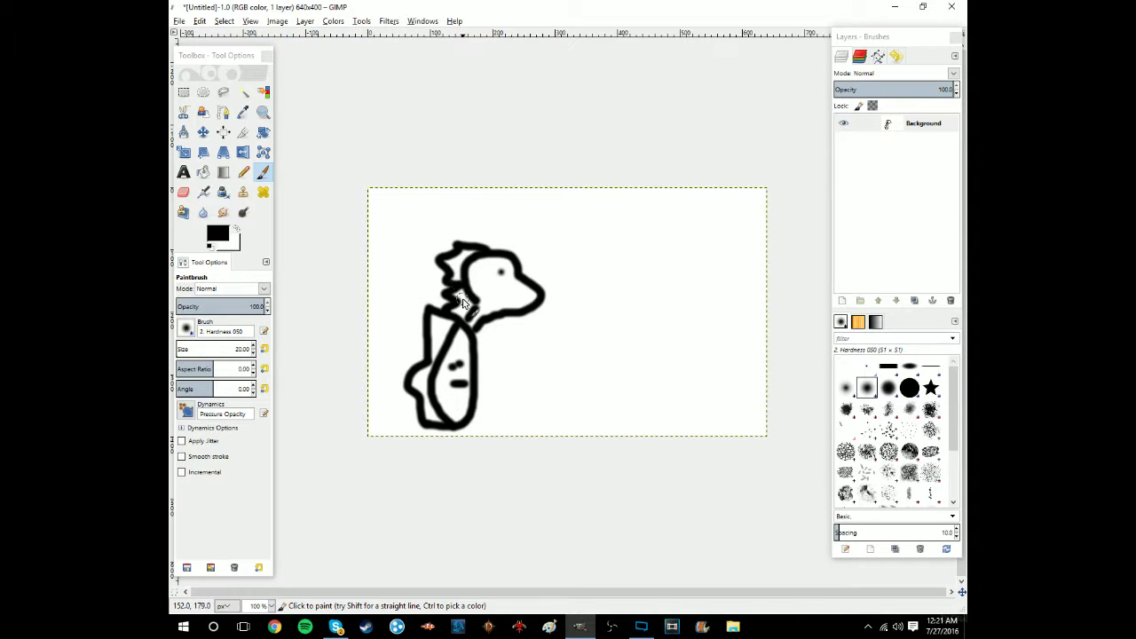
left_click(509, 303)
Step: Set the Paintbrush size to 10
left_click(252, 354)
left_click(252, 355)
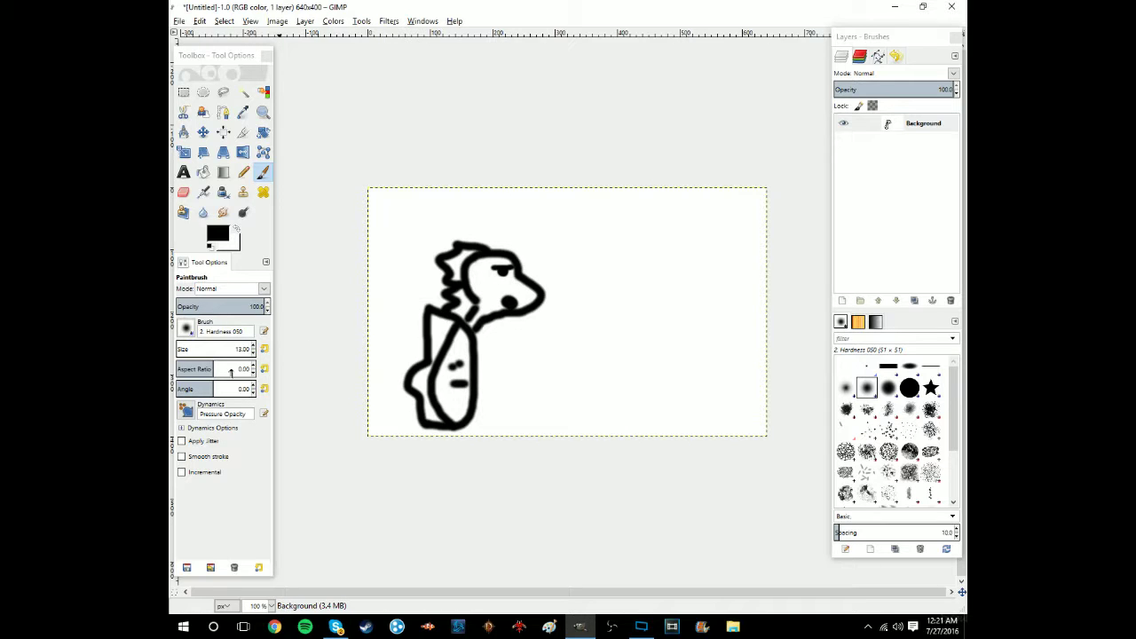
left_click(254, 346)
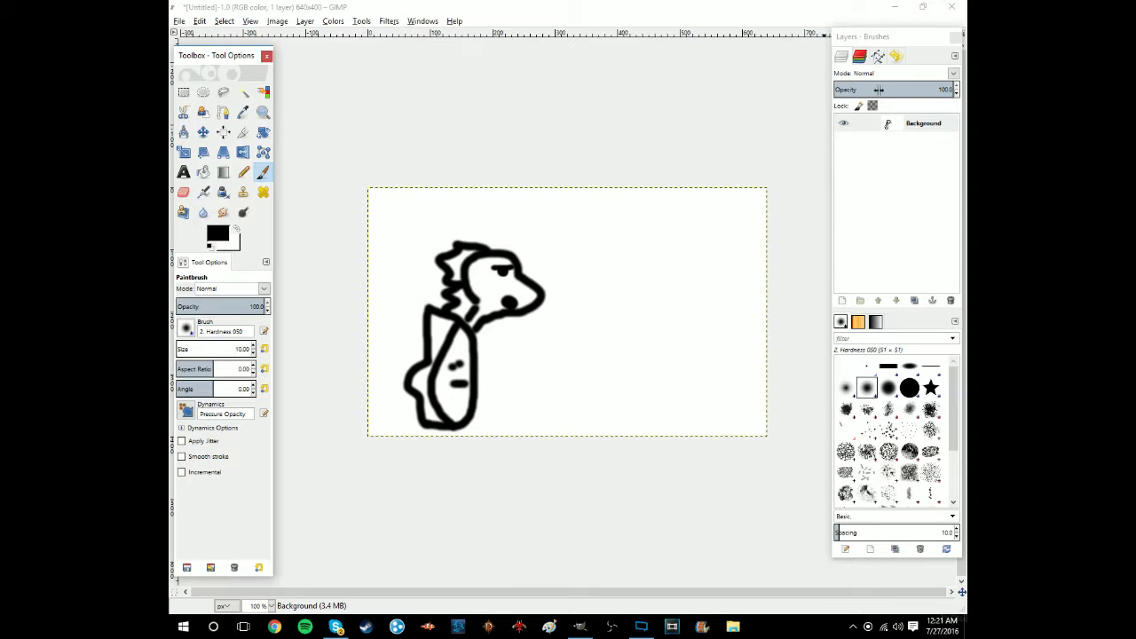
left_click(861, 56)
left_click(878, 55)
left_click(895, 56)
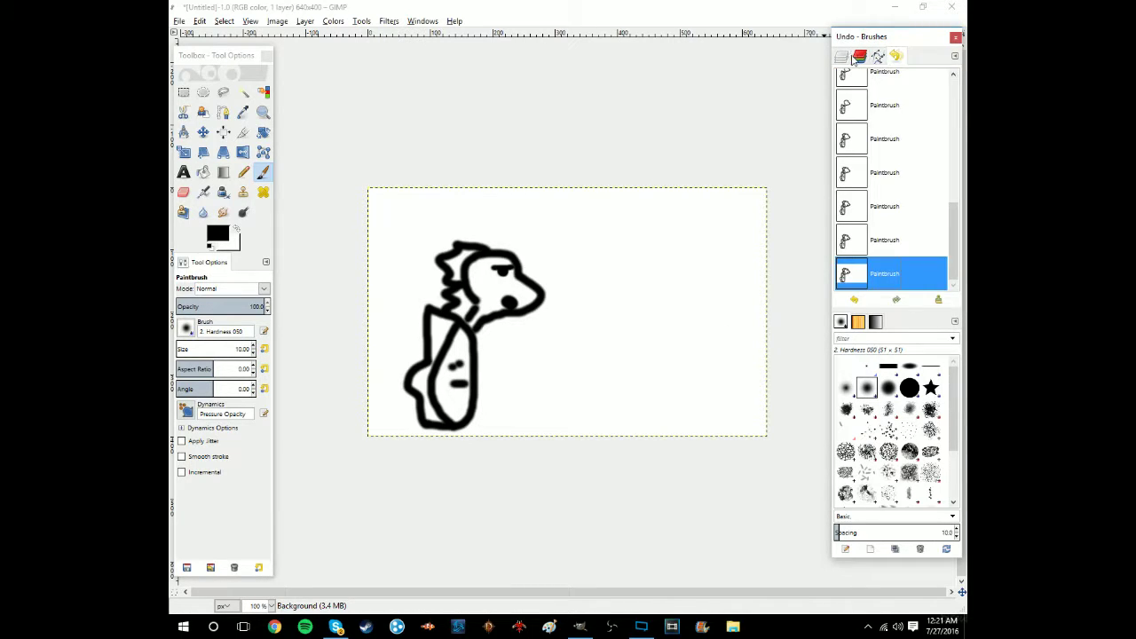
left_click(850, 57)
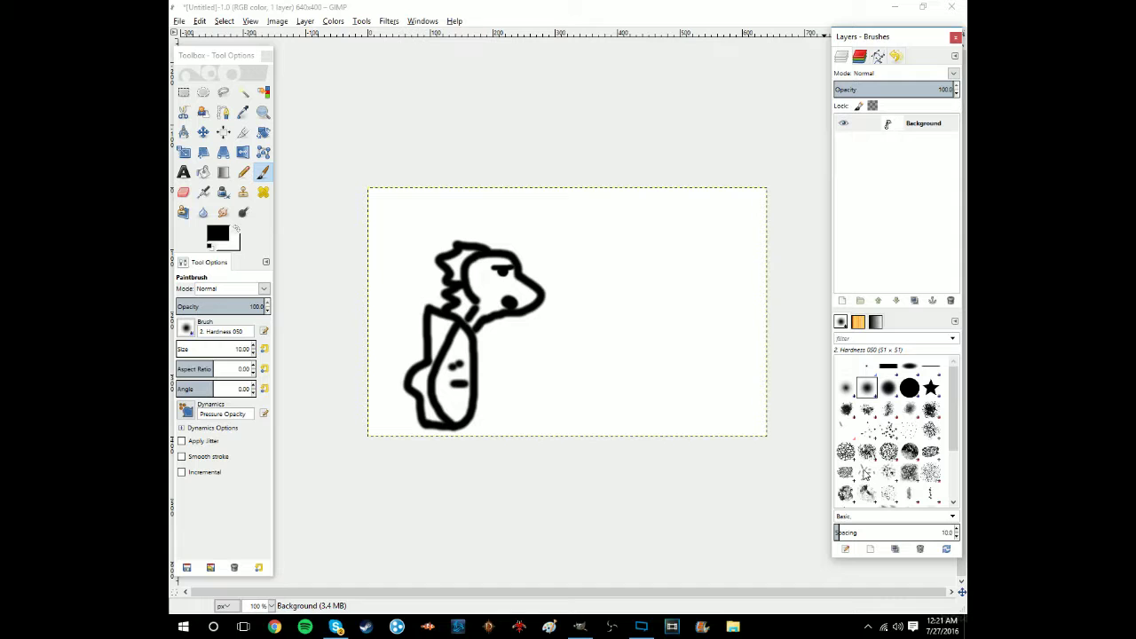
Step: Select the z Pepper brush and place its pepper picture on the canvas as a new layer beside the character's snout
scroll(864, 473, "down", 6)
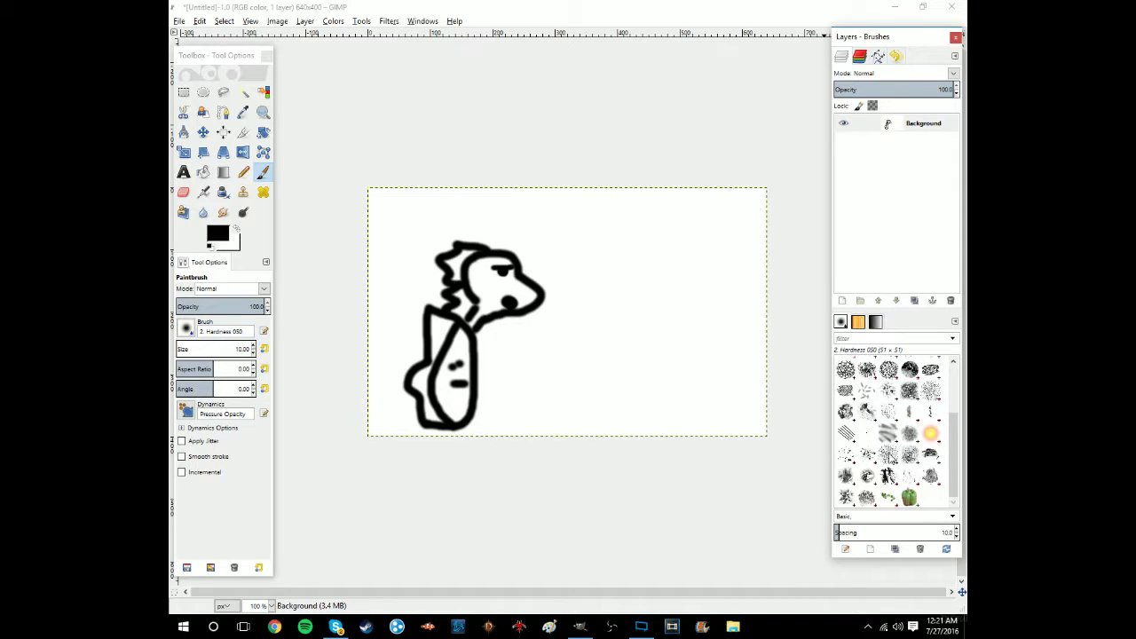
left_click(910, 498)
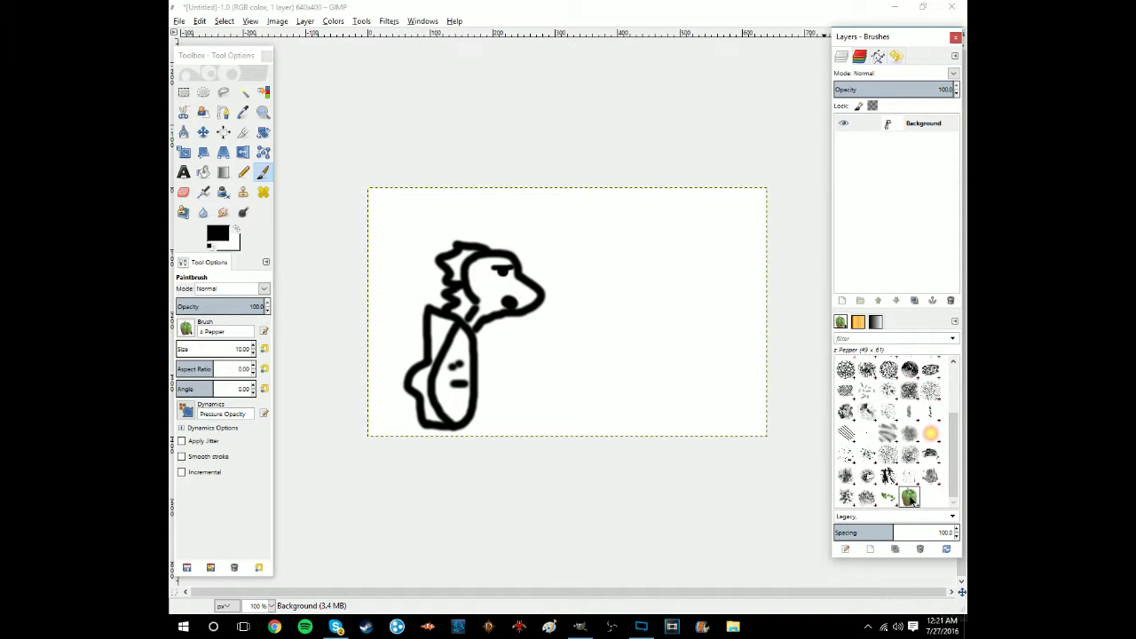
mouse_move(910, 498)
left_mouse_down()
mouse_move(618, 358)
mouse_move(546, 359)
left_mouse_up()
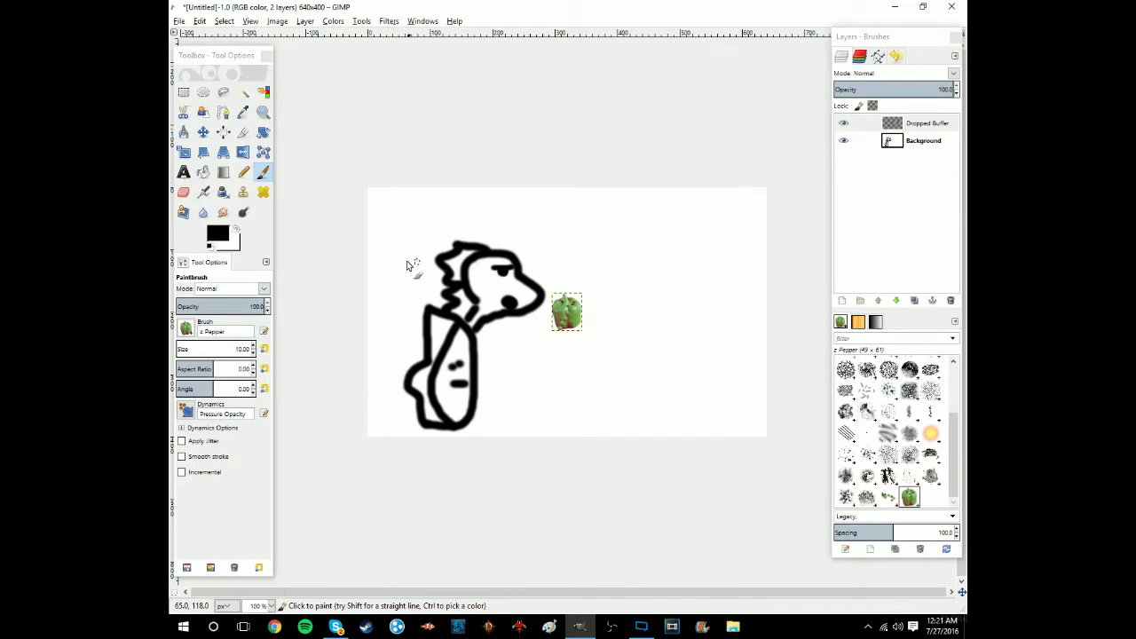
Step: Move the pepper layer away from the snout to the canvas's right side, at about the same height
key("ctrl")
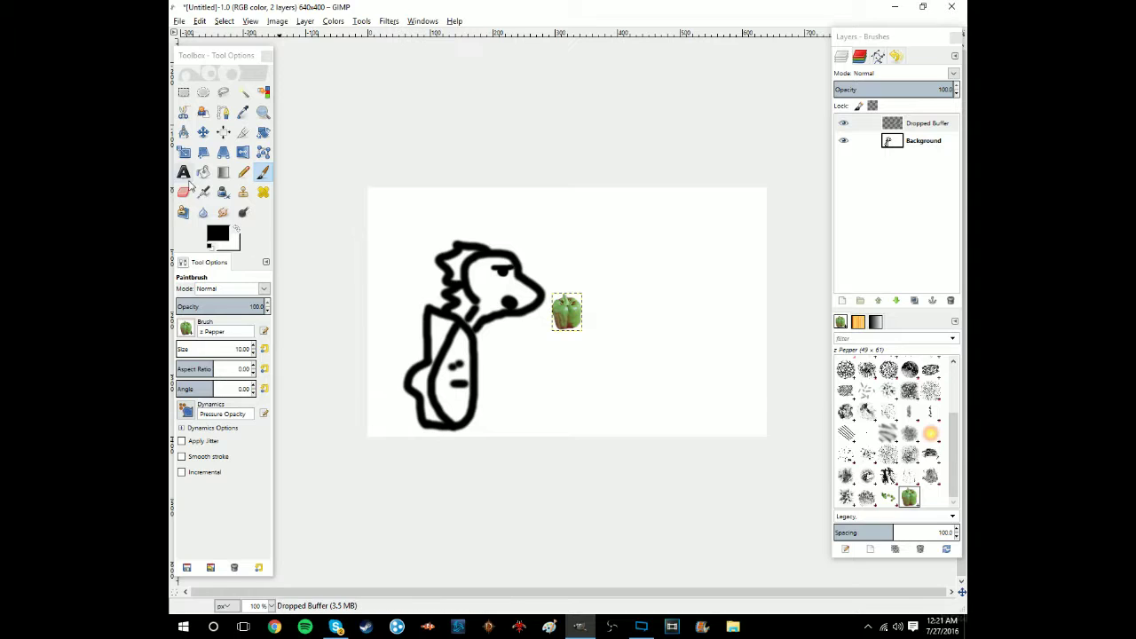
left_click(203, 132)
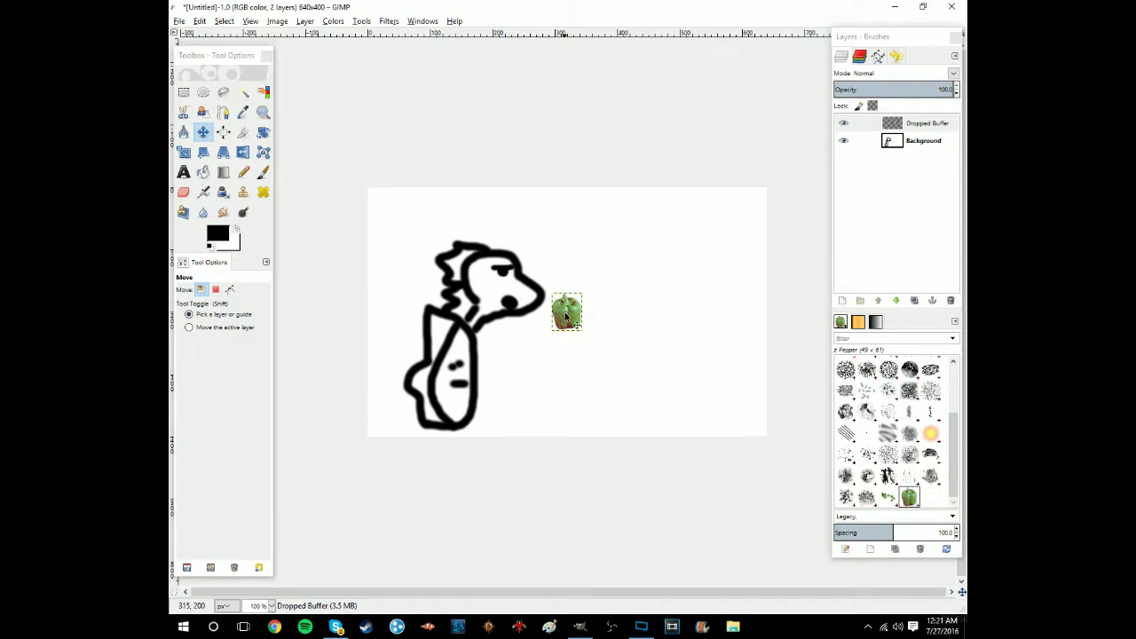
left_click_drag(566, 316, 697, 302)
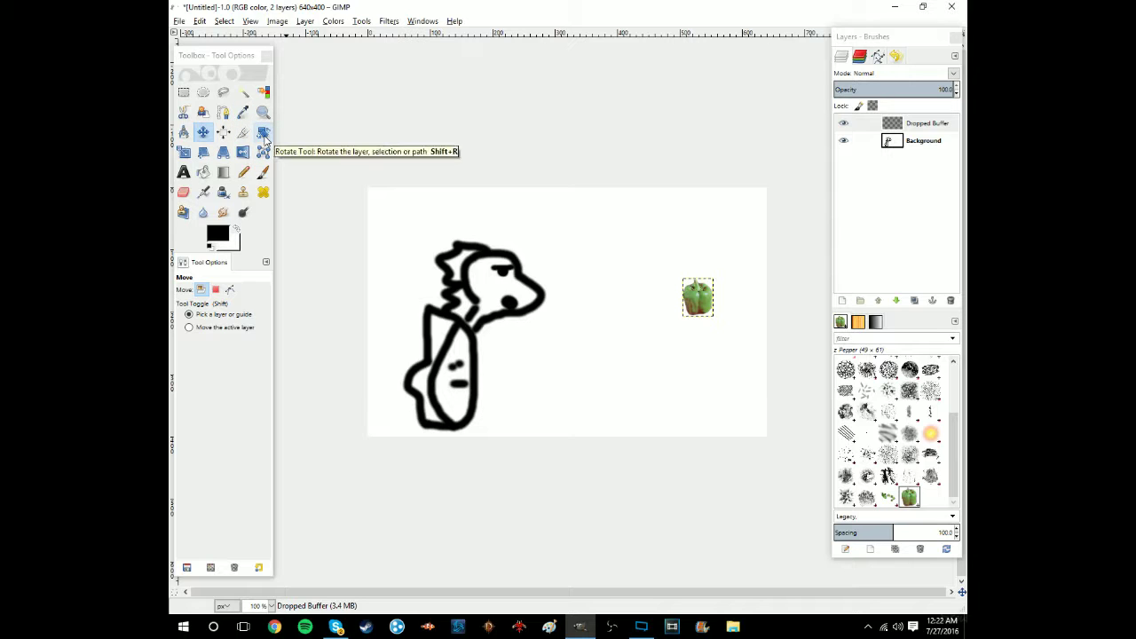
Step: Switch back to the Paintbrush and make the Background layer active for painting
left_click(262, 172)
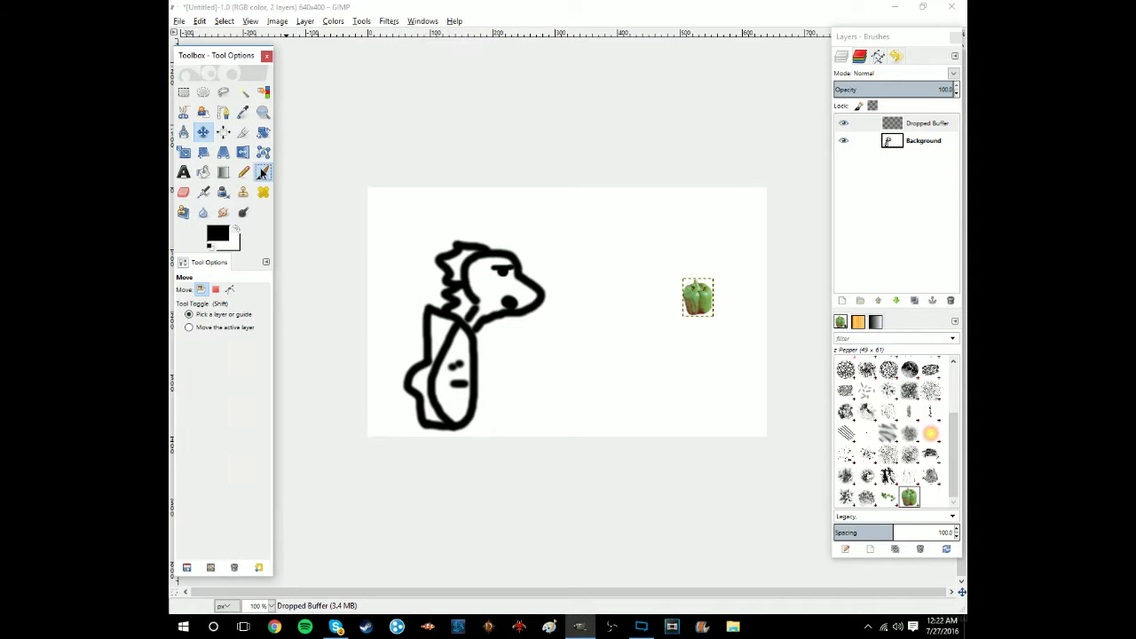
left_click(587, 332)
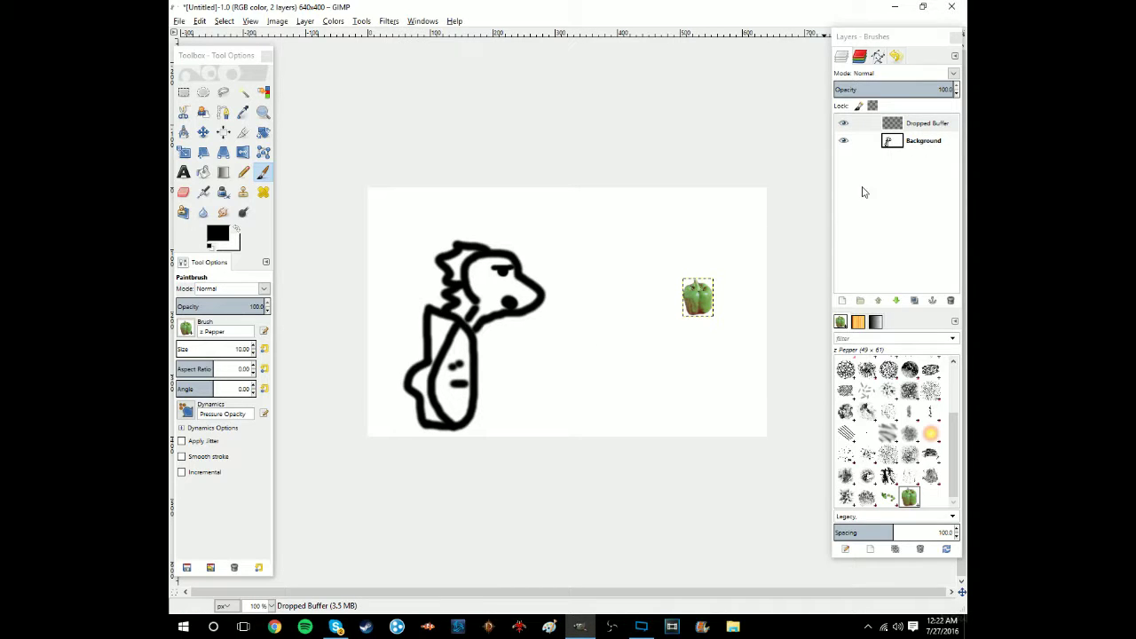
left_click(919, 141)
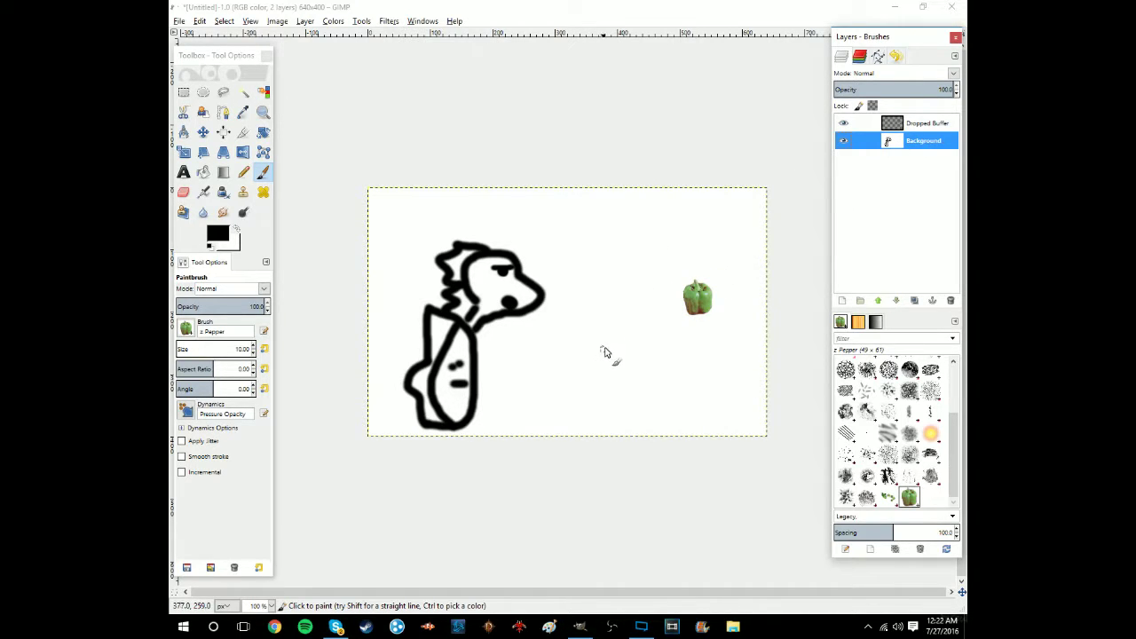
left_click(578, 365)
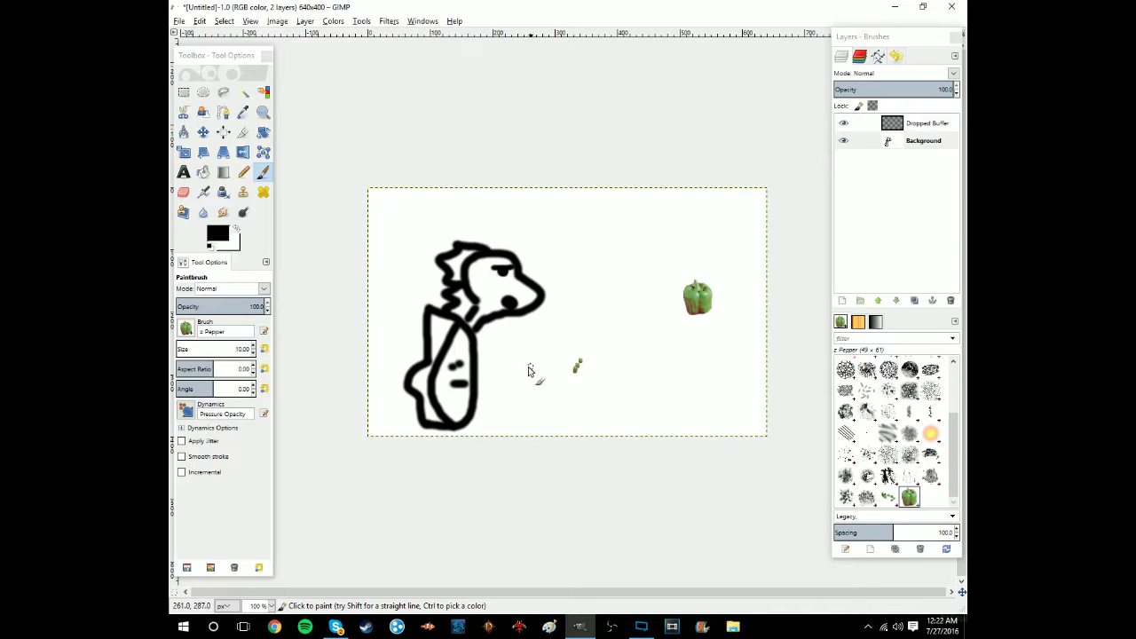
left_click_drag(528, 370, 513, 355)
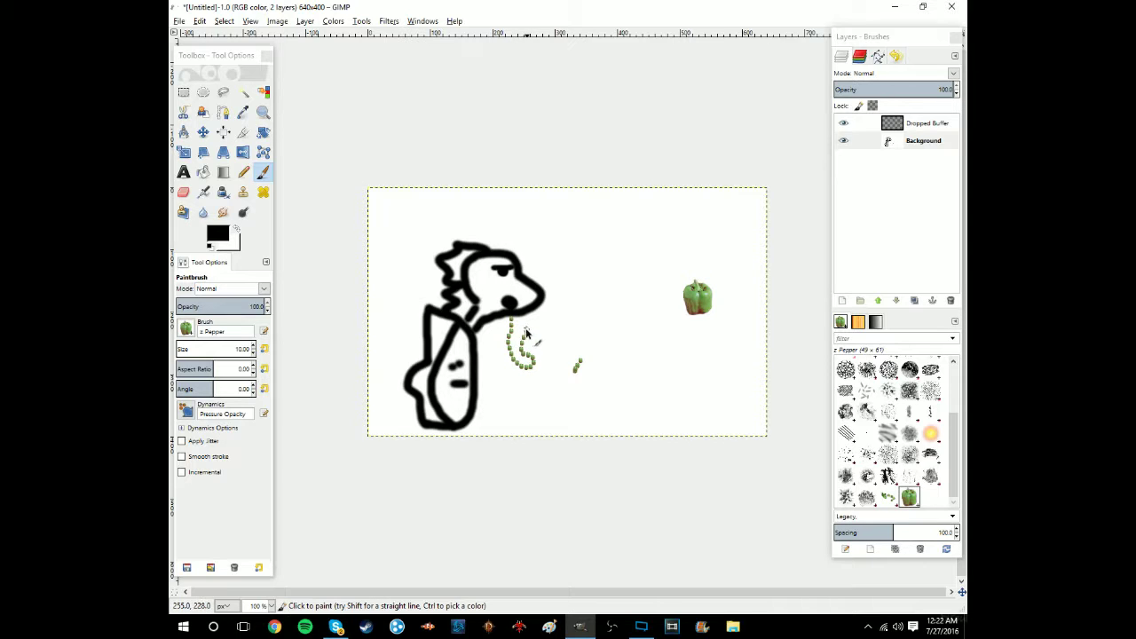
left_click_drag(517, 325, 536, 376)
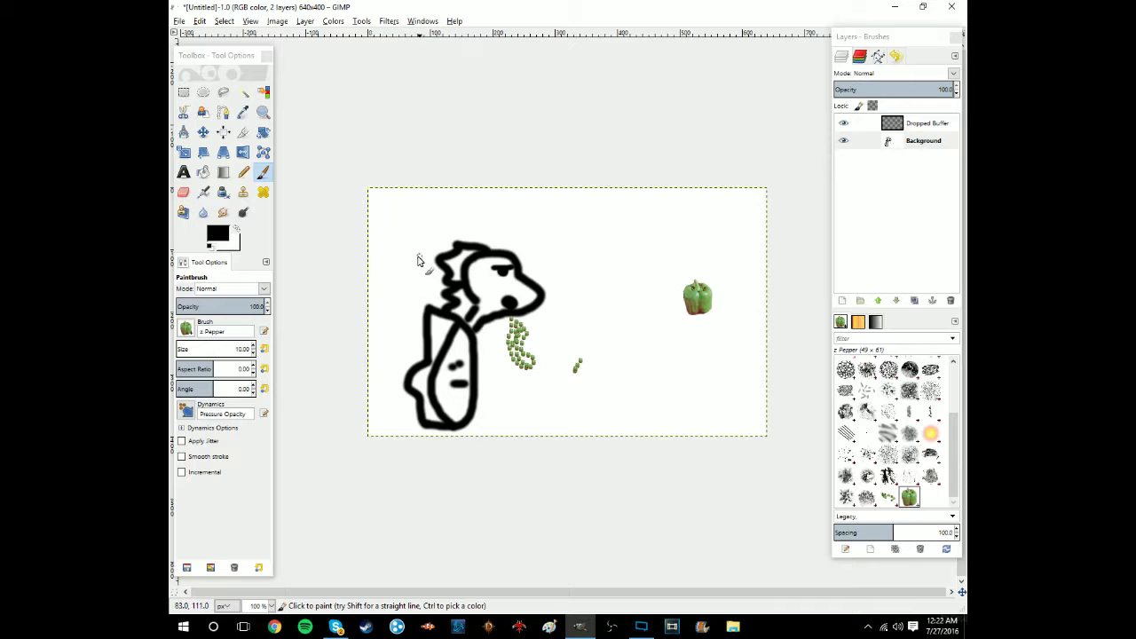
key("ctrl+z")
key("ctrl+z")
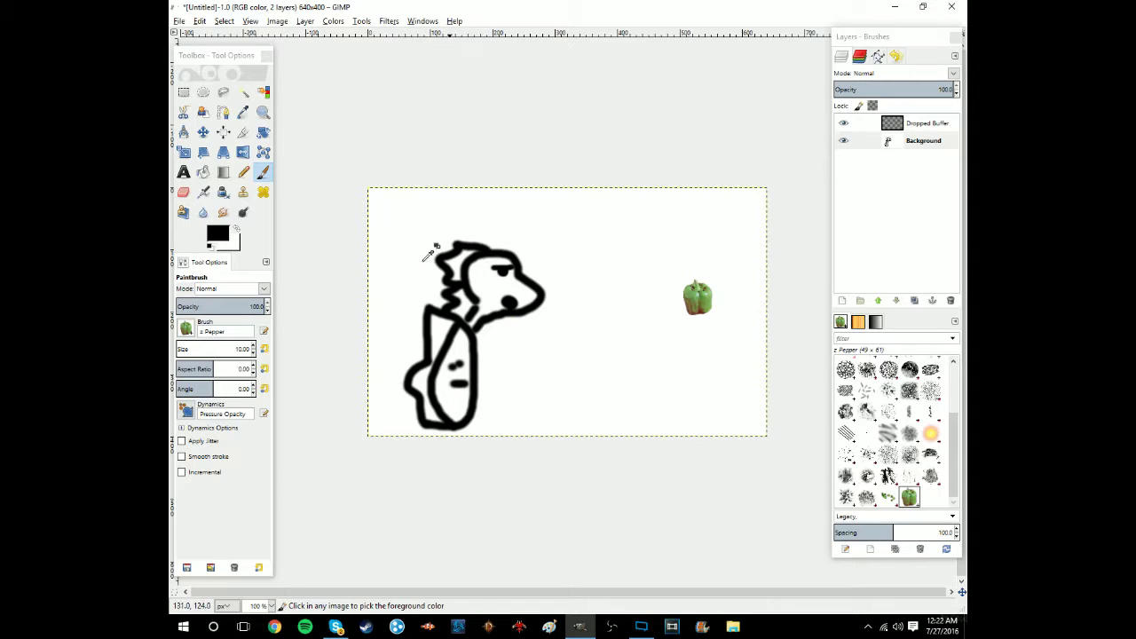
Step: Paint wavy pepper-brush lines above and behind the character, and scribble peppers over the canvas's upper and left edge areas
mouse_move(369, 260)
left_mouse_down()
mouse_move(486, 221)
mouse_move(532, 245)
mouse_move(635, 249)
left_mouse_up()
mouse_move(717, 275)
left_mouse_down()
mouse_move(773, 299)
mouse_move(778, 420)
left_mouse_up()
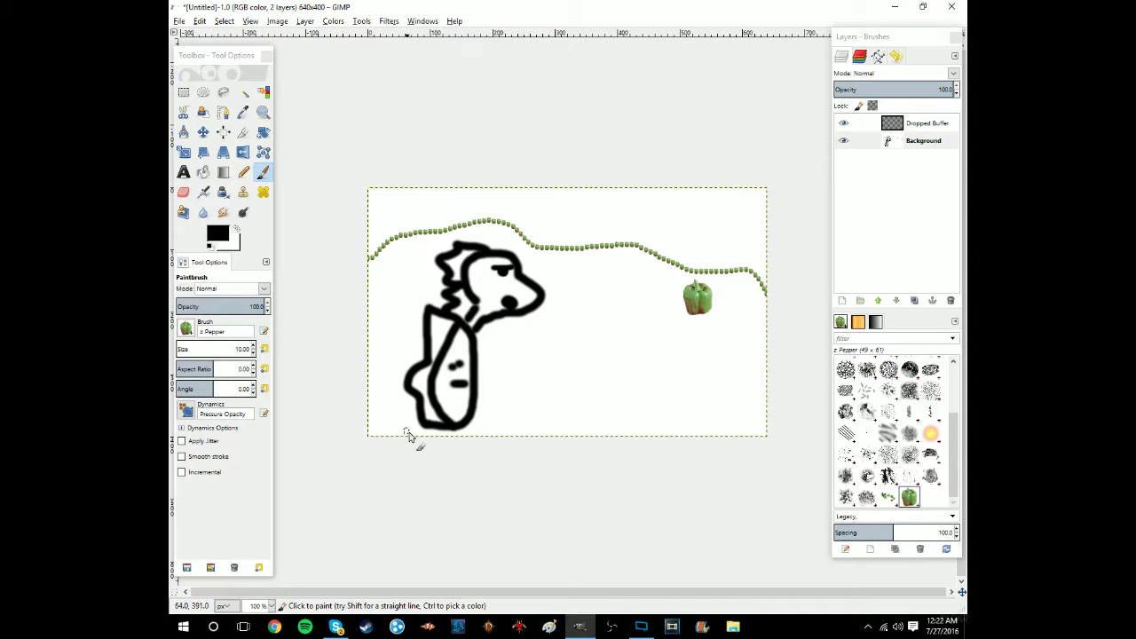
mouse_move(421, 436)
left_mouse_down()
mouse_move(391, 404)
mouse_move(401, 361)
mouse_move(421, 343)
mouse_move(407, 315)
mouse_move(422, 282)
mouse_move(409, 262)
mouse_move(374, 260)
left_mouse_up()
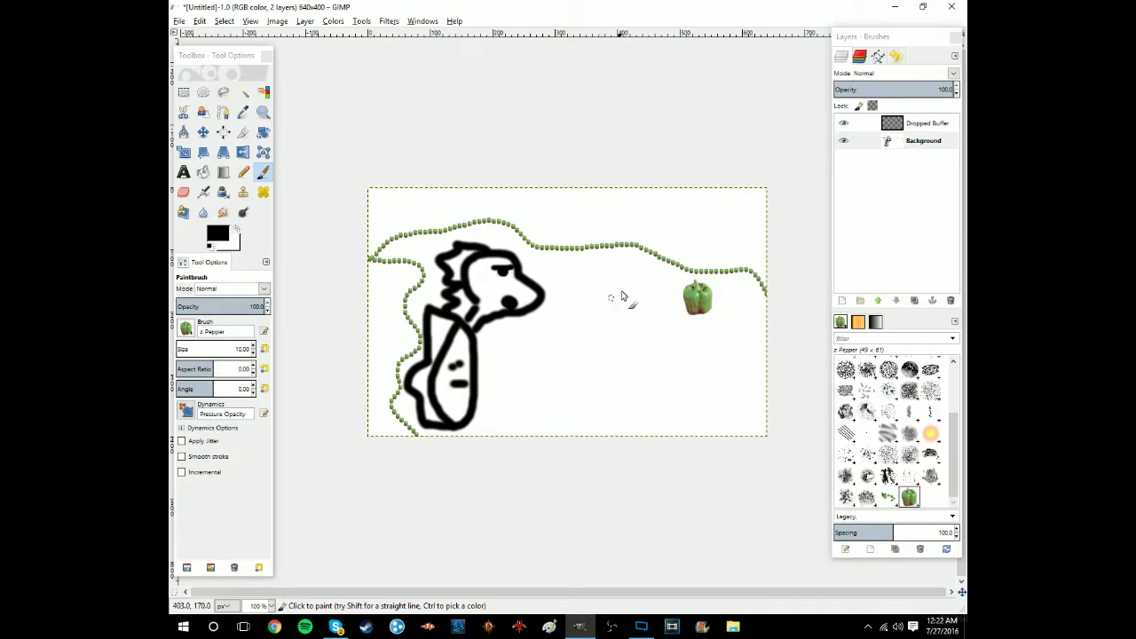
mouse_move(609, 241)
left_mouse_down()
mouse_move(626, 212)
mouse_move(613, 204)
mouse_move(560, 199)
mouse_move(614, 222)
mouse_move(549, 213)
mouse_move(582, 217)
mouse_move(575, 229)
mouse_move(597, 218)
mouse_move(487, 214)
mouse_move(554, 200)
mouse_move(492, 187)
mouse_move(443, 206)
mouse_move(475, 203)
mouse_move(420, 199)
mouse_move(423, 225)
mouse_move(399, 202)
mouse_move(391, 227)
mouse_move(418, 193)
mouse_move(374, 213)
mouse_move(416, 202)
left_mouse_up()
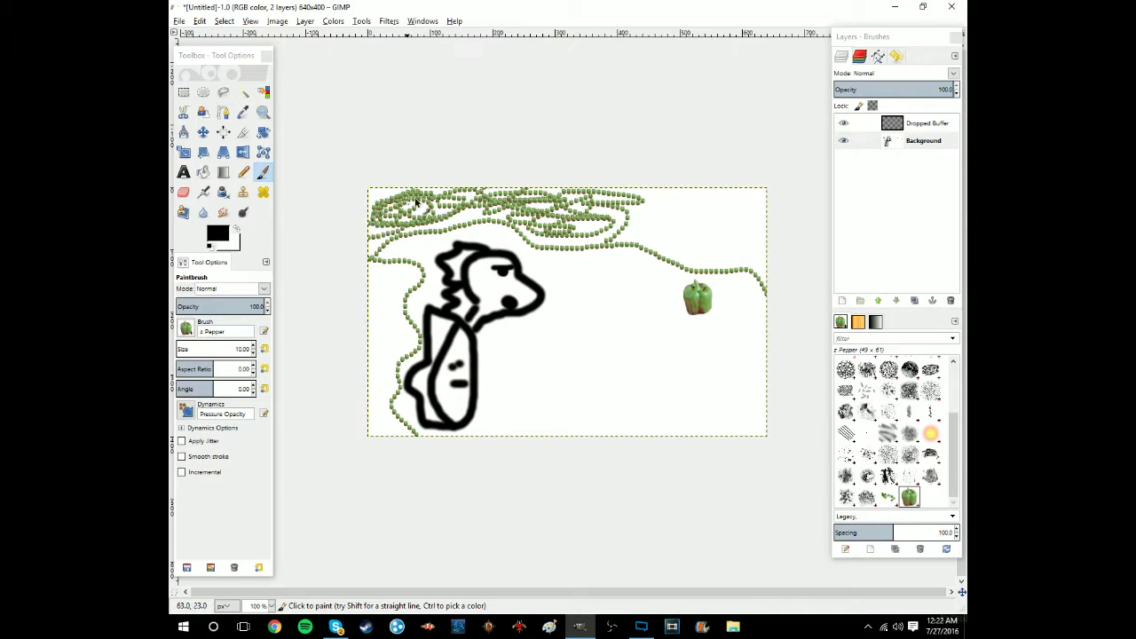
mouse_move(396, 436)
left_mouse_down()
mouse_move(362, 432)
mouse_move(413, 432)
mouse_move(367, 430)
mouse_move(394, 419)
mouse_move(381, 396)
mouse_move(412, 362)
mouse_move(386, 346)
mouse_move(377, 372)
mouse_move(389, 335)
mouse_move(371, 351)
mouse_move(401, 321)
mouse_move(381, 290)
mouse_move(390, 317)
mouse_move(401, 282)
mouse_move(367, 273)
mouse_move(408, 280)
mouse_move(375, 293)
mouse_move(375, 337)
mouse_move(415, 347)
mouse_move(377, 387)
mouse_move(381, 436)
mouse_move(391, 335)
mouse_move(388, 389)
mouse_move(369, 382)
mouse_move(386, 294)
mouse_move(393, 336)
mouse_move(386, 303)
mouse_move(416, 277)
mouse_move(398, 279)
mouse_move(403, 301)
mouse_move(409, 280)
mouse_move(388, 280)
mouse_move(375, 307)
mouse_move(363, 280)
mouse_move(371, 211)
mouse_move(395, 233)
mouse_move(380, 217)
mouse_move(380, 227)
mouse_move(392, 203)
mouse_move(357, 187)
mouse_move(467, 206)
mouse_move(555, 204)
mouse_move(541, 198)
mouse_move(507, 195)
mouse_move(607, 230)
mouse_move(572, 250)
mouse_move(526, 228)
mouse_move(418, 218)
mouse_move(610, 223)
mouse_move(624, 197)
mouse_move(594, 188)
mouse_move(419, 200)
mouse_move(402, 222)
mouse_move(454, 224)
mouse_move(377, 250)
left_mouse_up()
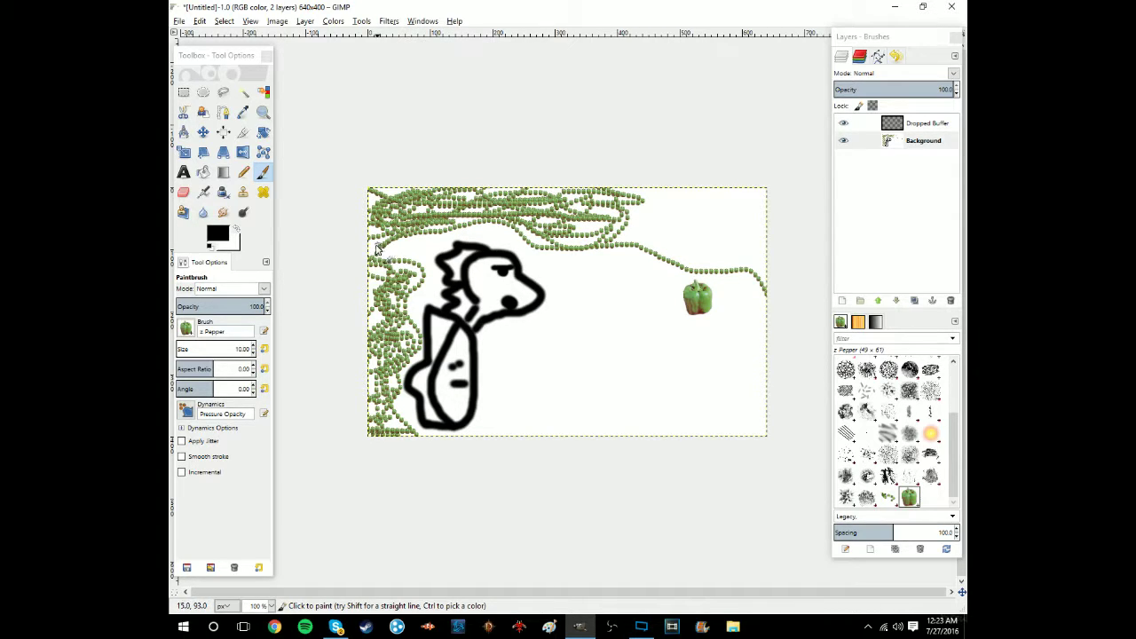
Step: Paint a small black animal with a rounded body, head and ears to the character's right, using the 2. Hardness 025 brush
scroll(870, 396, "up", 5)
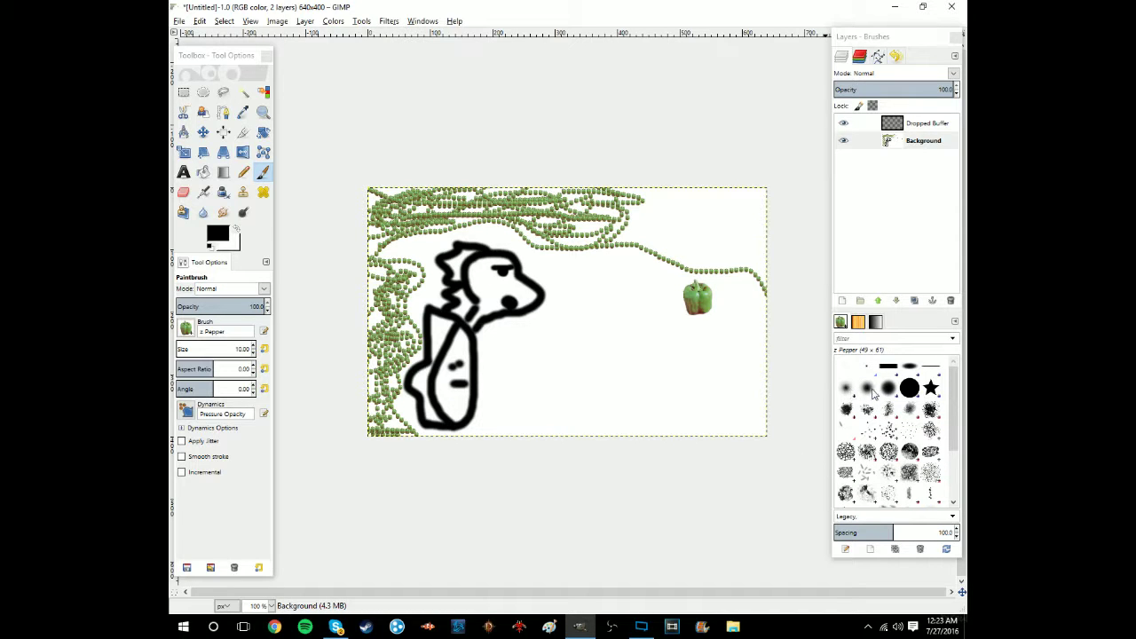
left_click(842, 389)
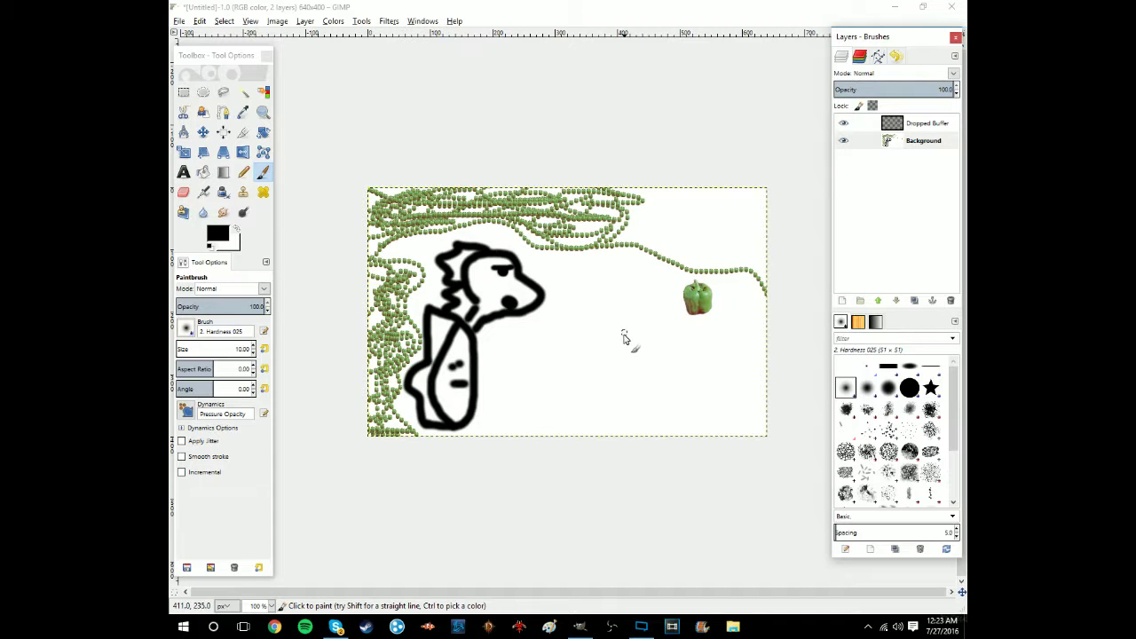
left_click(586, 350)
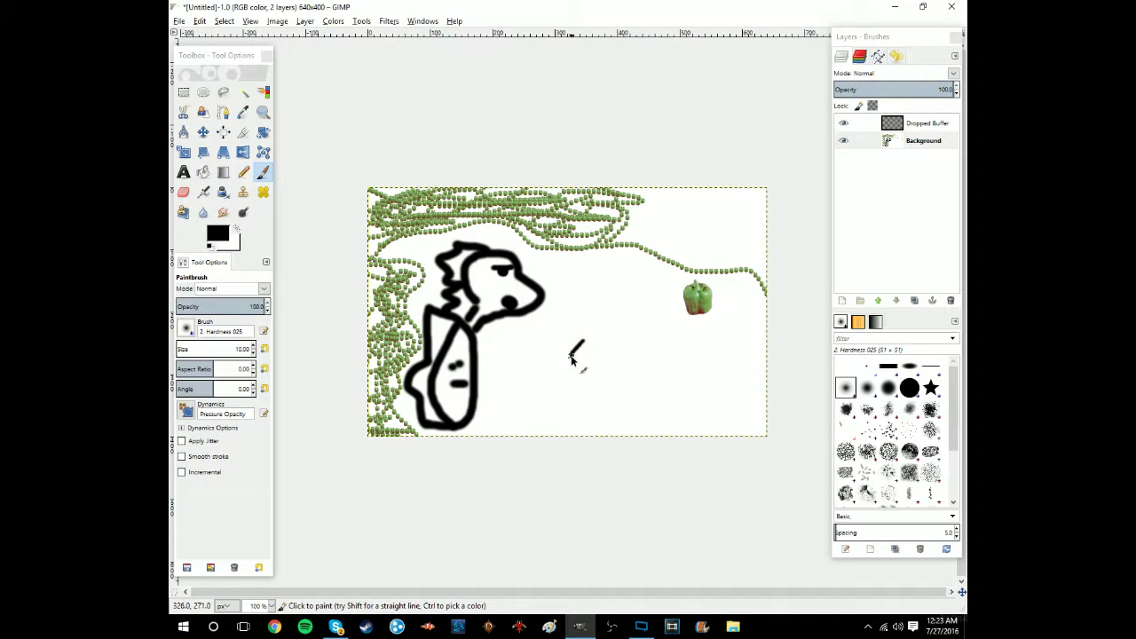
left_click_drag(576, 371, 592, 369)
left_click_drag(603, 372, 608, 365)
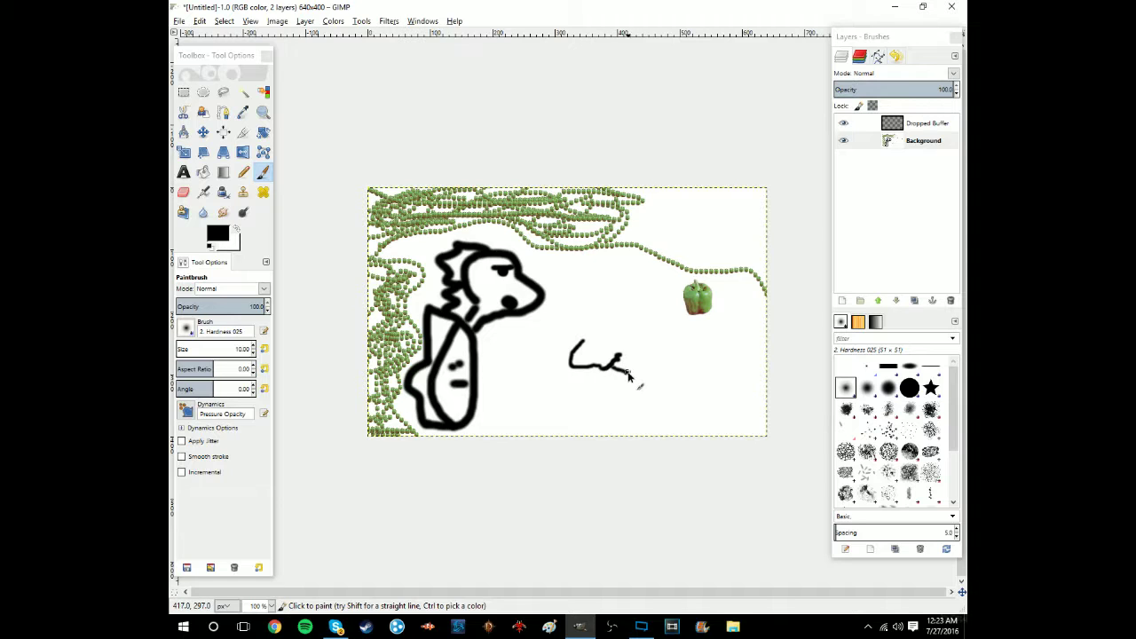
left_click_drag(628, 373, 645, 364)
mouse_move(584, 344)
left_mouse_down()
mouse_move(612, 331)
mouse_move(643, 339)
left_mouse_up()
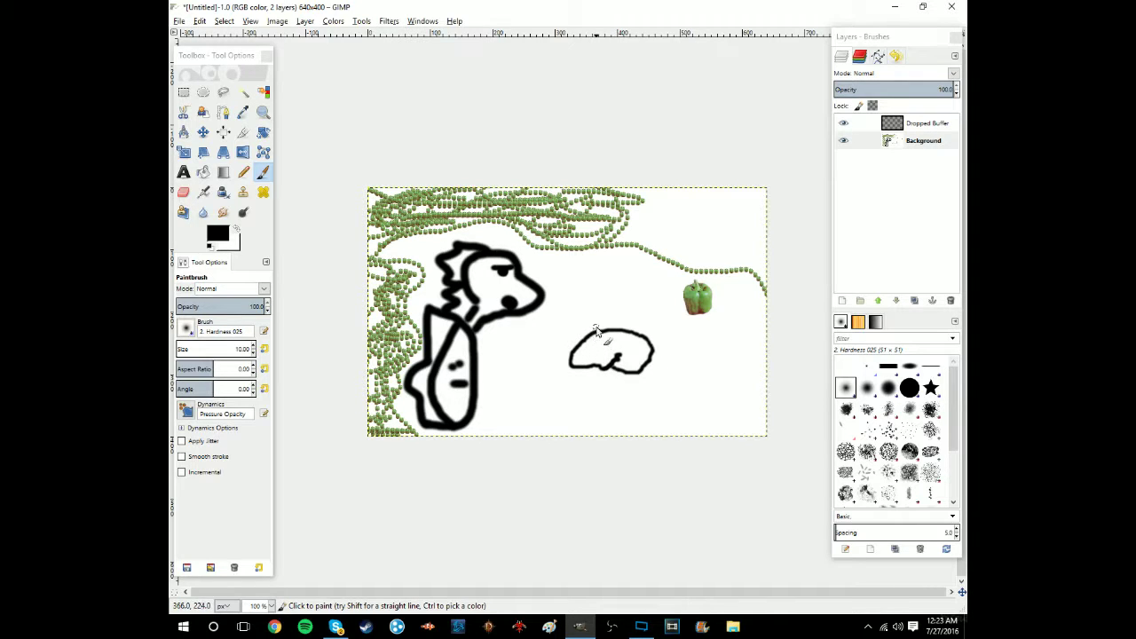
mouse_move(596, 330)
left_mouse_down()
mouse_move(557, 364)
mouse_move(543, 357)
mouse_move(594, 325)
mouse_move(568, 337)
mouse_move(570, 323)
mouse_move(555, 366)
mouse_move(584, 368)
mouse_move(565, 367)
mouse_move(583, 353)
mouse_move(586, 365)
mouse_move(625, 367)
left_mouse_up()
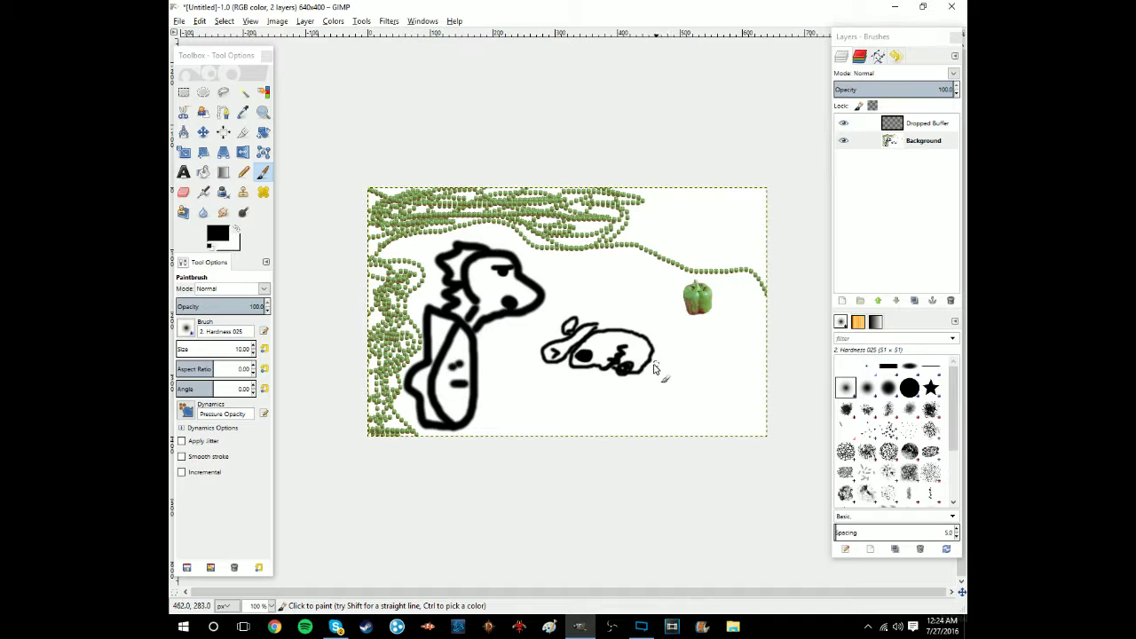
Step: Paint a rounded hind part onto the small black animal, with a leg and foot below and a curved tail above
mouse_move(653, 364)
left_mouse_down()
mouse_move(701, 371)
mouse_move(698, 403)
mouse_move(661, 373)
mouse_move(682, 380)
mouse_move(674, 372)
left_mouse_up()
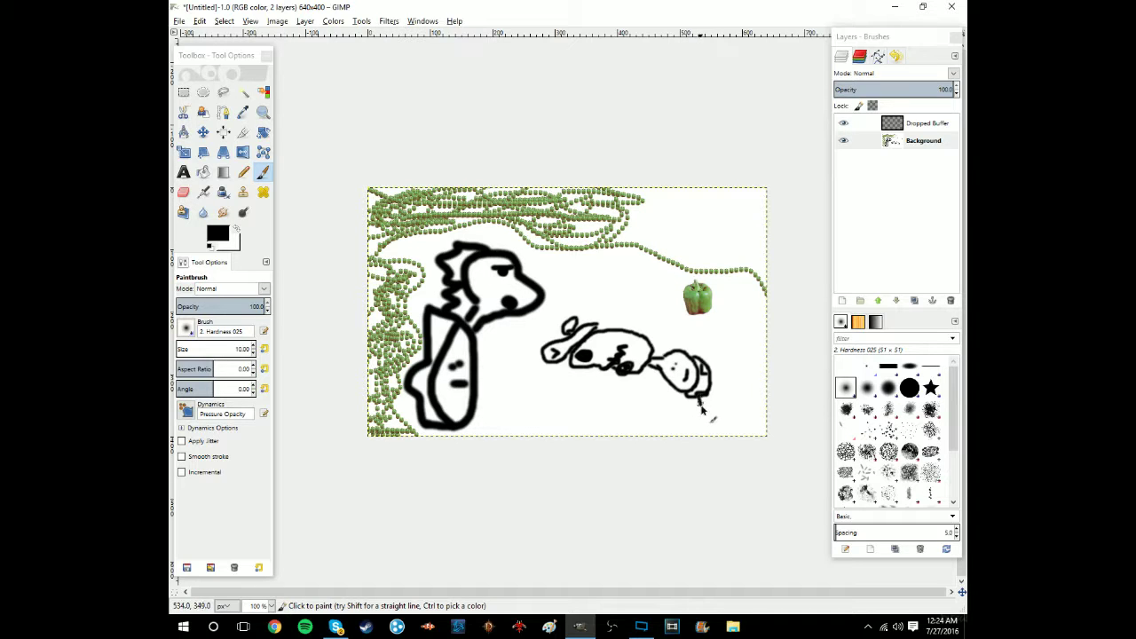
mouse_move(675, 428)
left_mouse_down()
mouse_move(707, 439)
mouse_move(708, 330)
mouse_move(724, 324)
mouse_move(728, 348)
mouse_move(709, 371)
left_mouse_up()
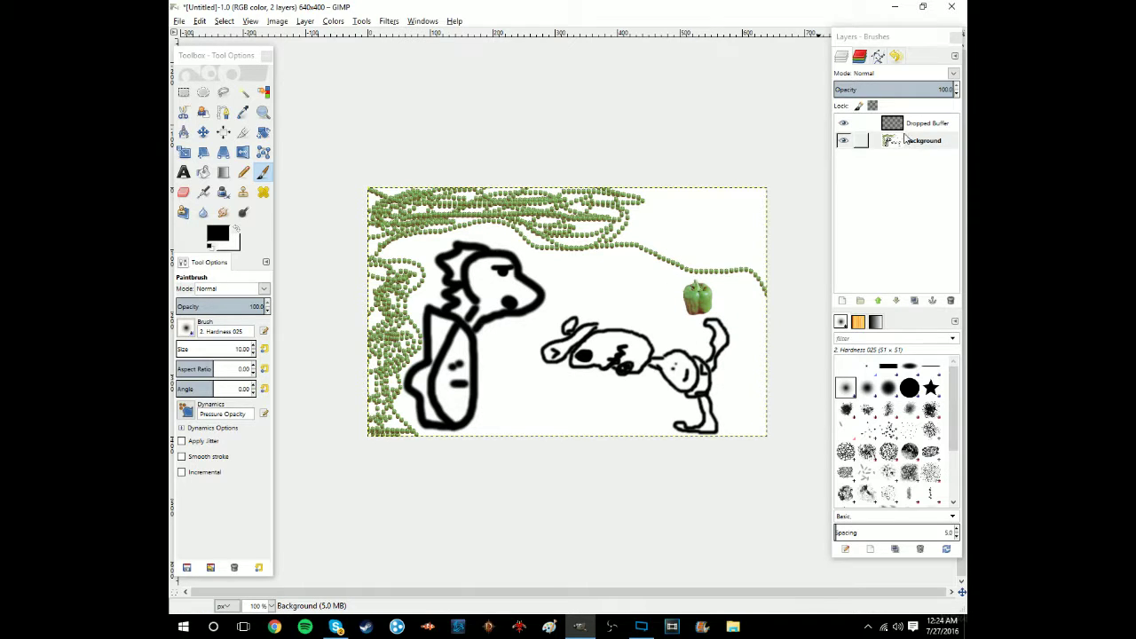
Step: Move the pepper layer down beside the animal's hind leg and scale it to about 27 × 26 px
left_click(912, 125)
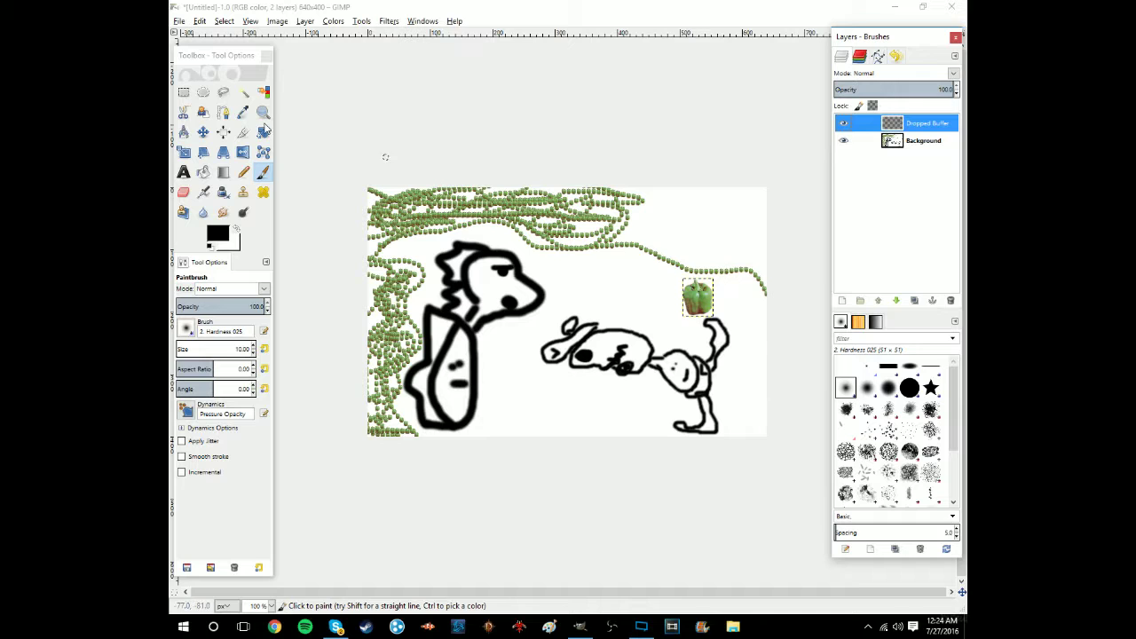
left_click(203, 132)
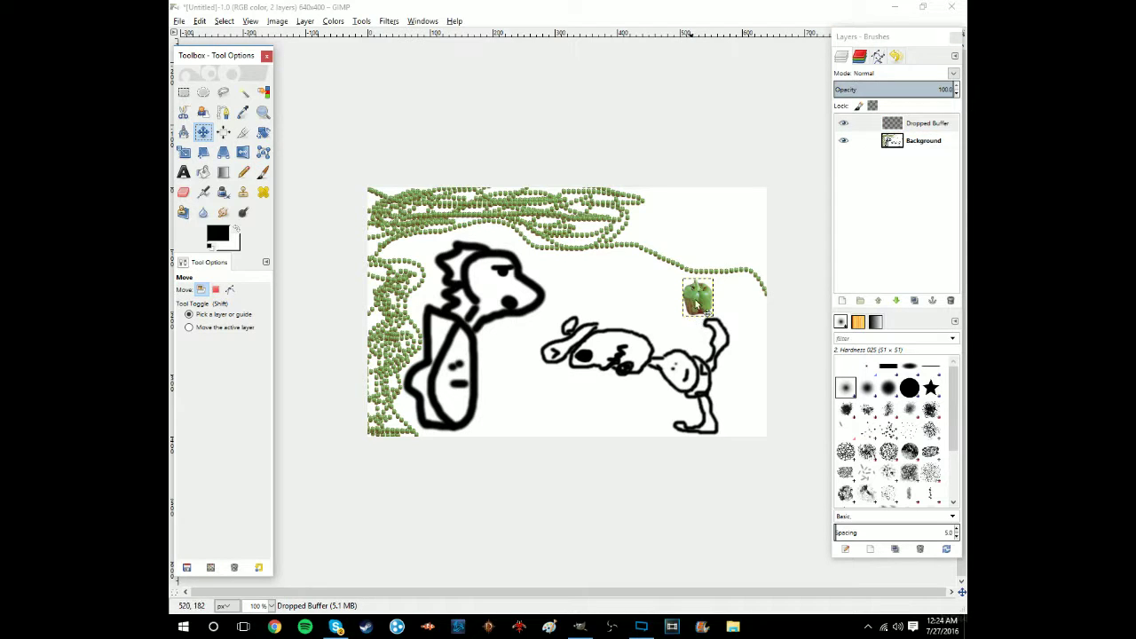
left_click_drag(696, 305, 734, 402)
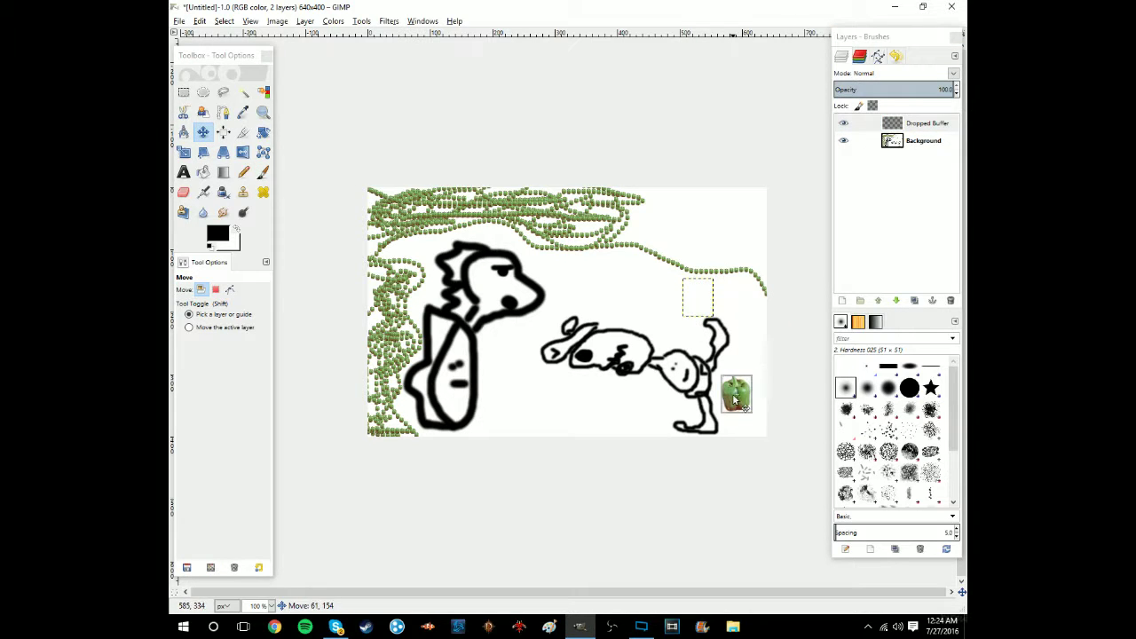
left_click(183, 152)
left_click_drag(756, 419, 737, 391)
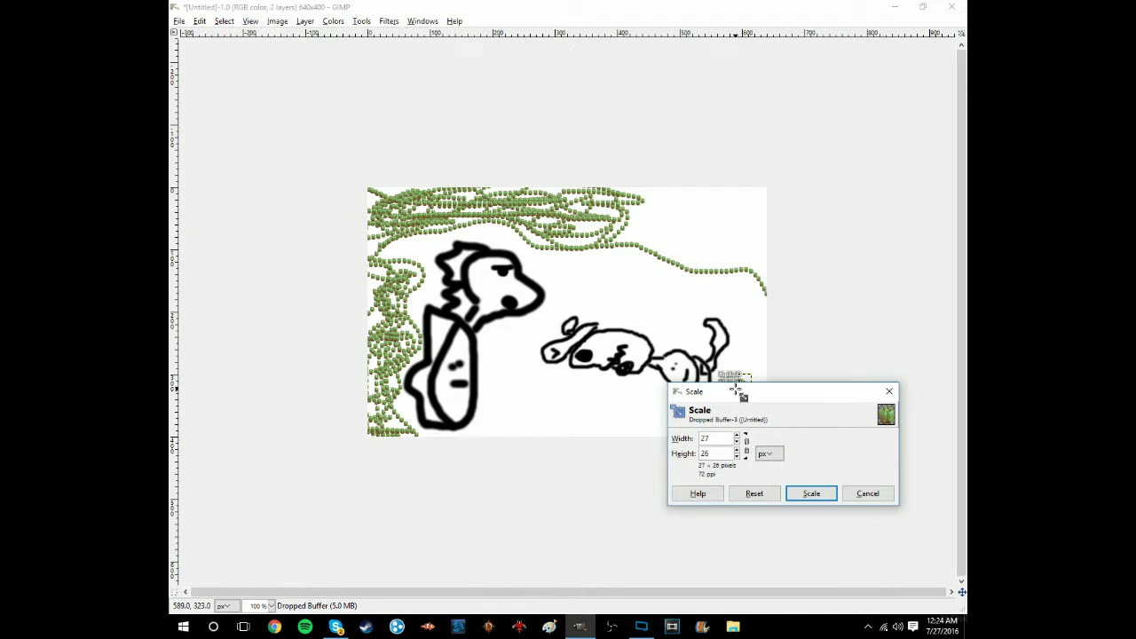
left_click(813, 492)
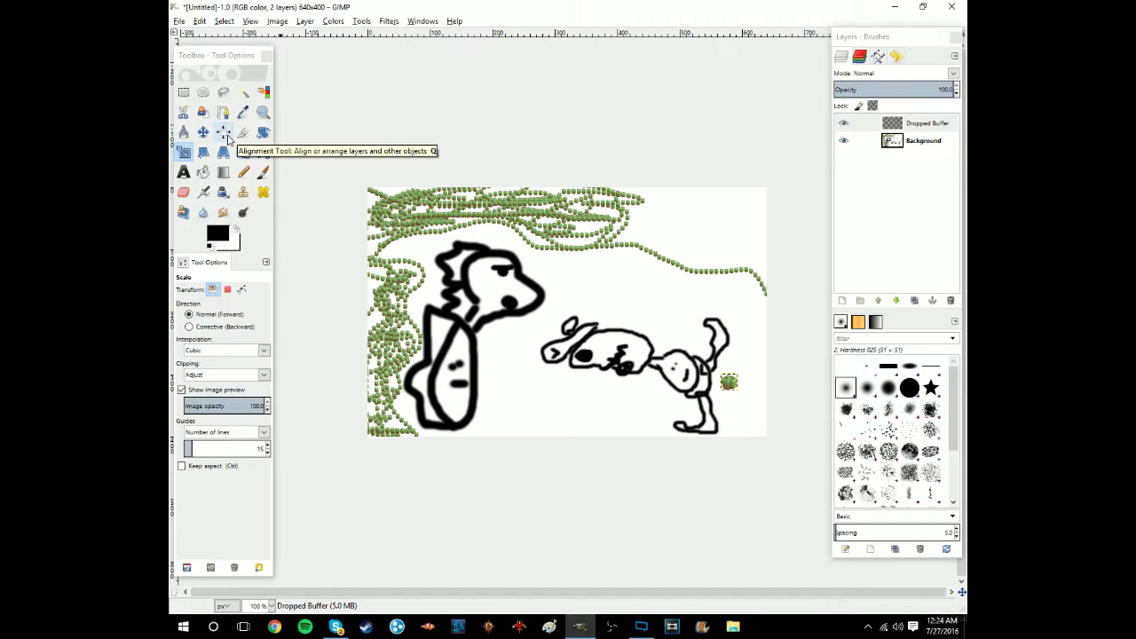
Step: Flip the small pepper layer horizontally and rotate it by about -54.29 degrees
left_click(240, 160)
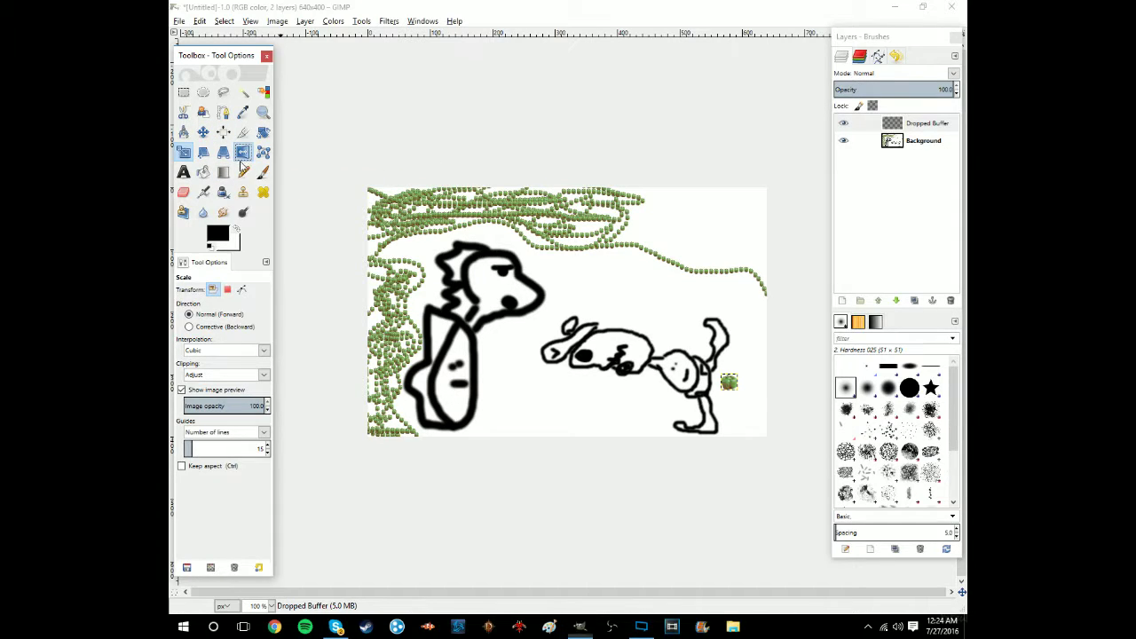
left_click(736, 391)
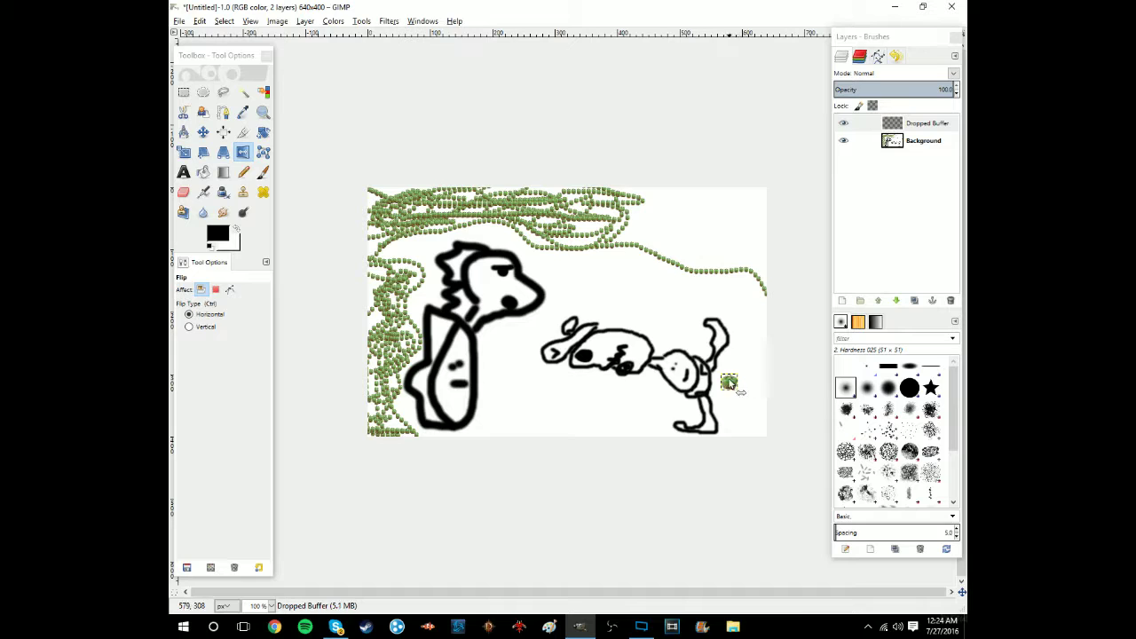
left_click(264, 131)
key("Tab")
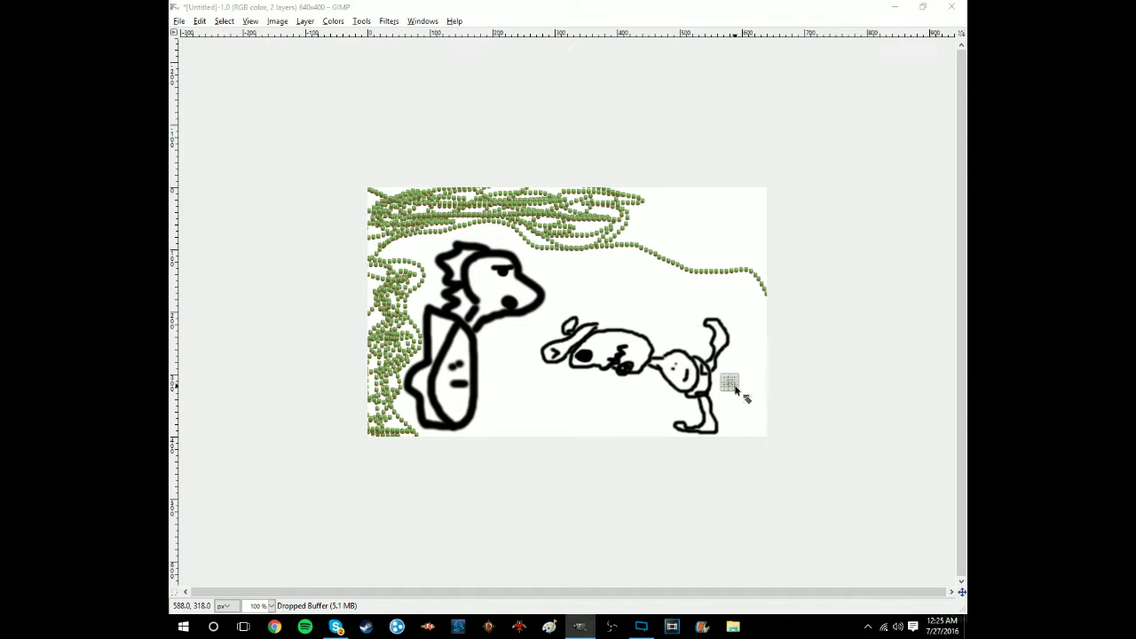
left_click_drag(729, 383, 754, 372)
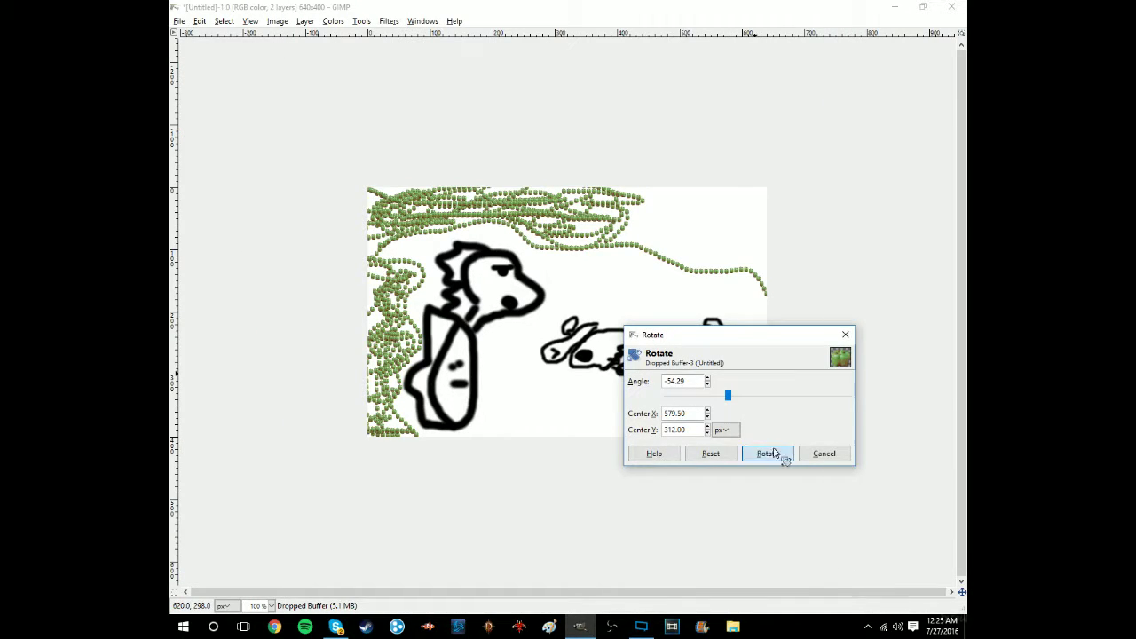
left_click(779, 454)
key("Tab")
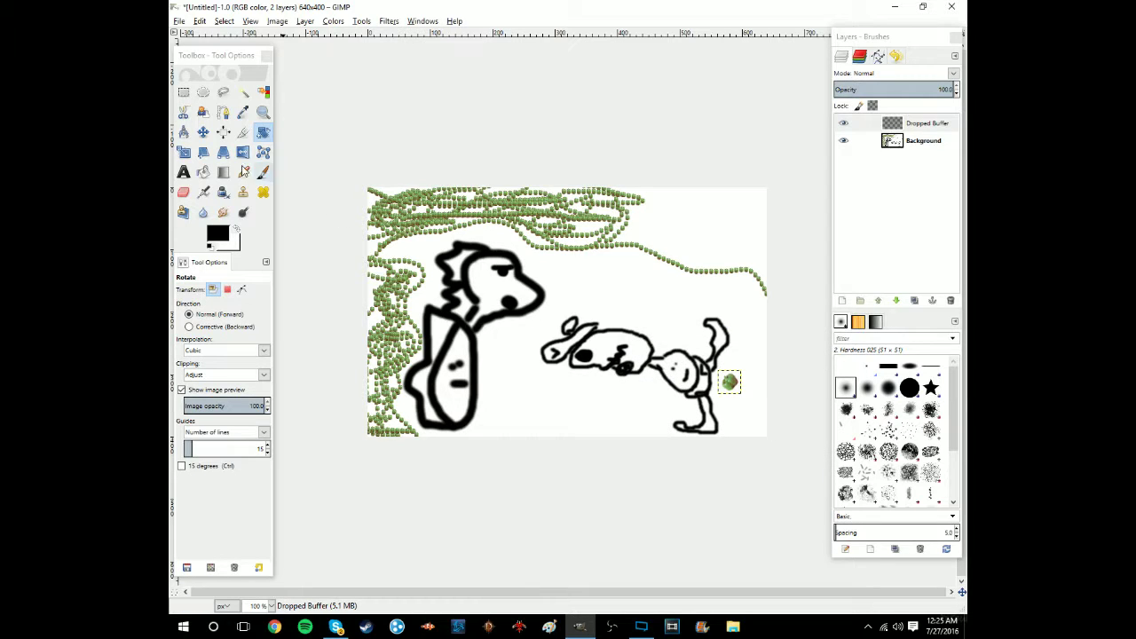
Step: Move the pepper layer against the animal's rear and paint black strokes over part of it with the Paintbrush
left_click(203, 132)
left_click_drag(742, 394, 722, 395)
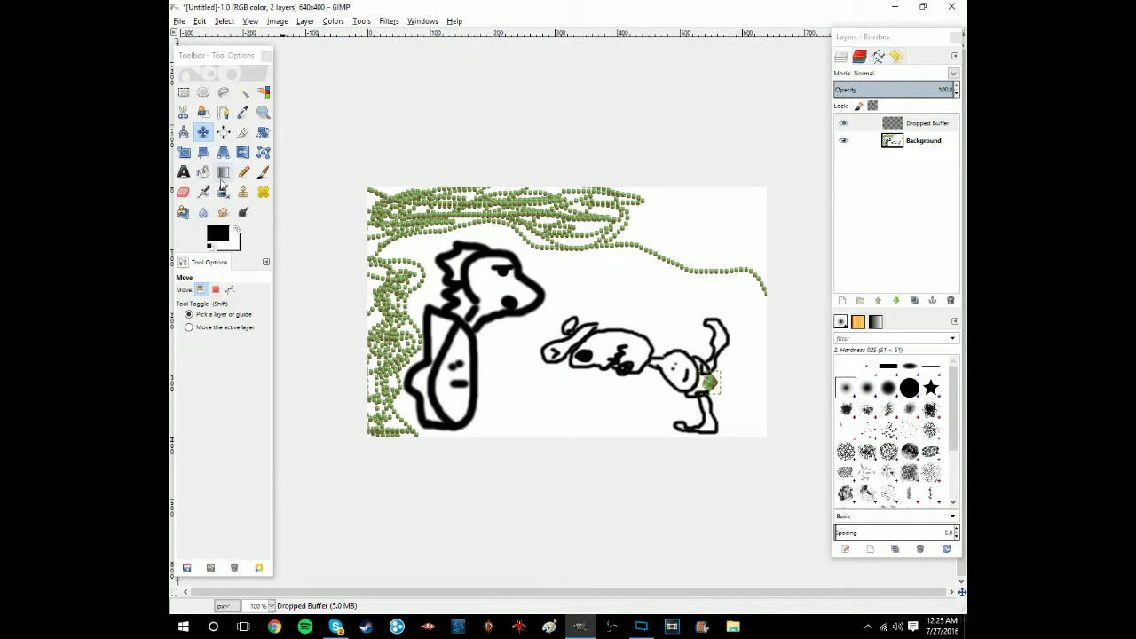
left_click(262, 171)
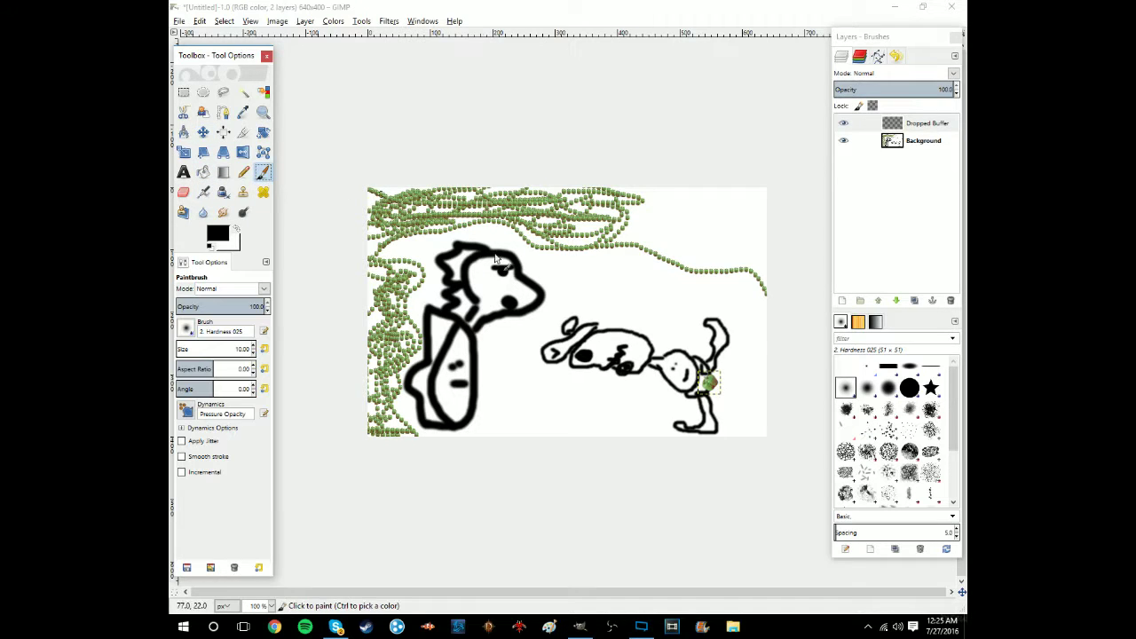
left_click(711, 377)
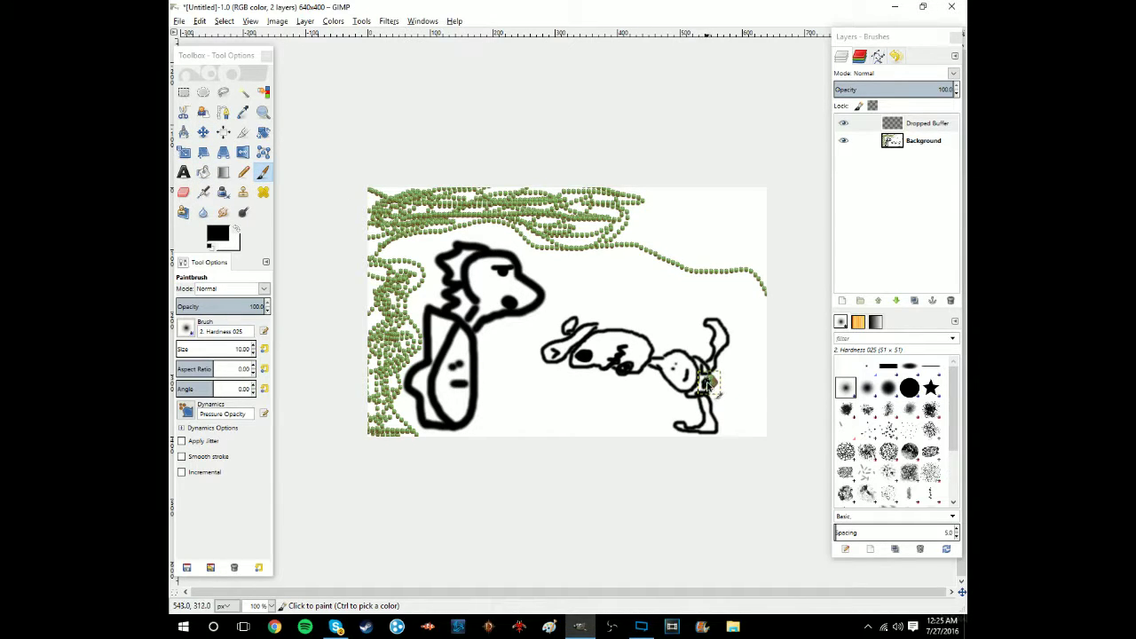
key("ctrl")
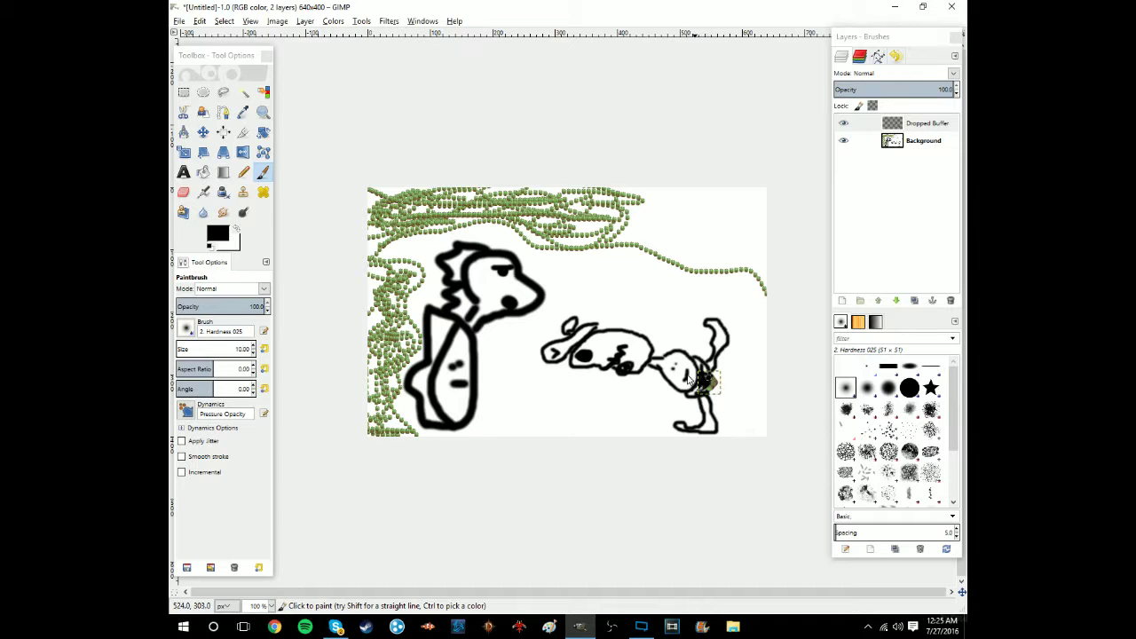
Step: Make the Background layer active and browse the gradients and patterns, trying Leopard before selecting Pine
left_click(915, 147)
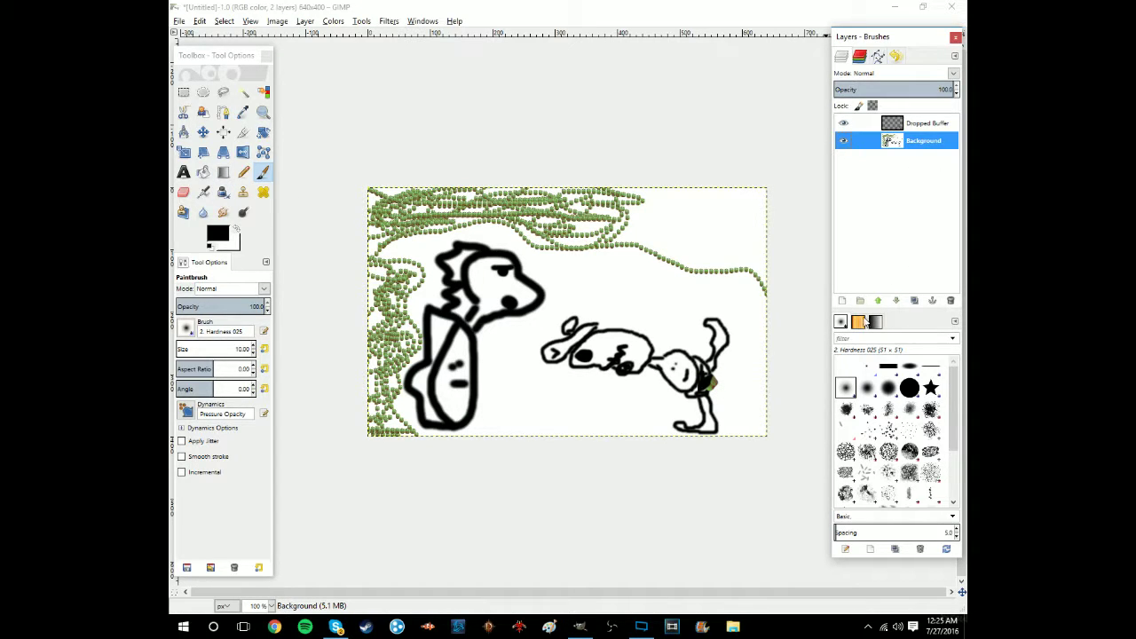
left_click(858, 322)
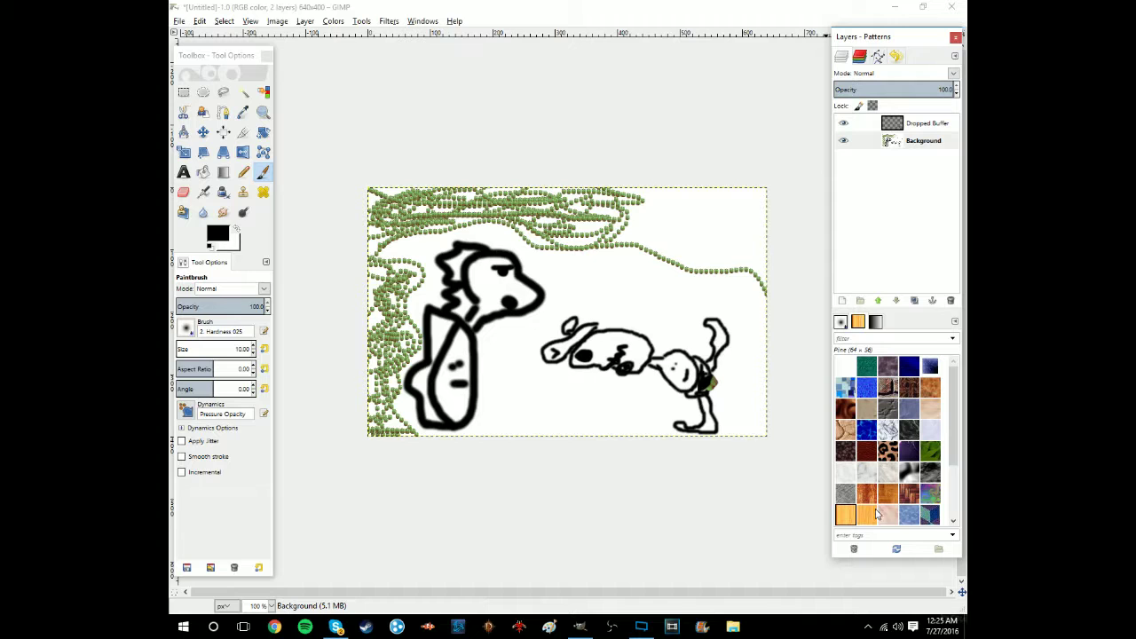
left_click(875, 323)
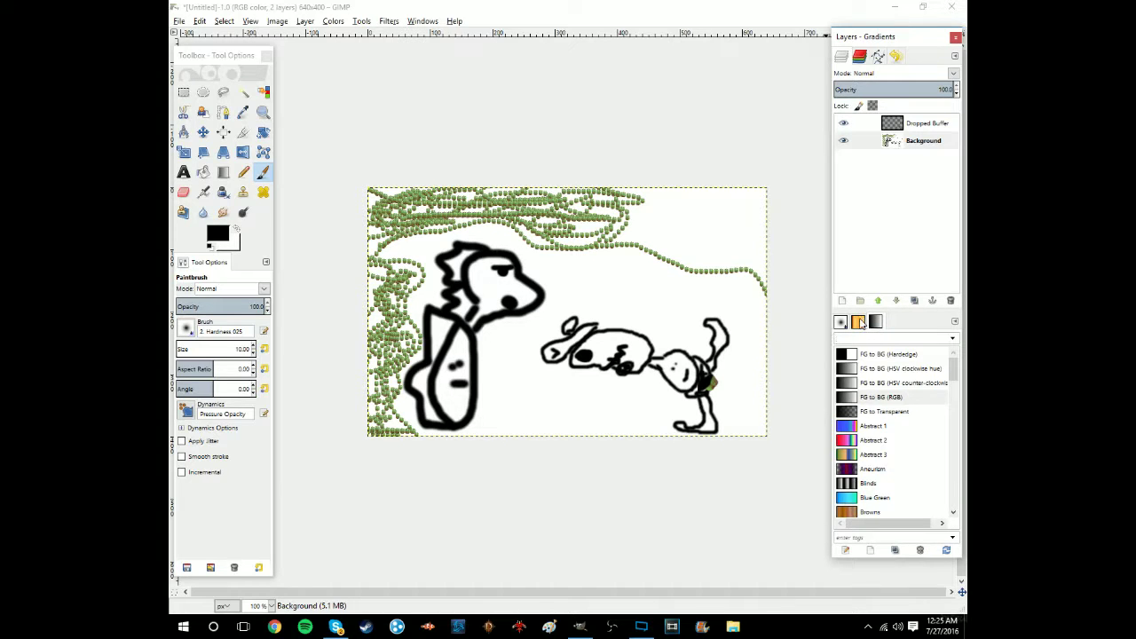
left_click(859, 322)
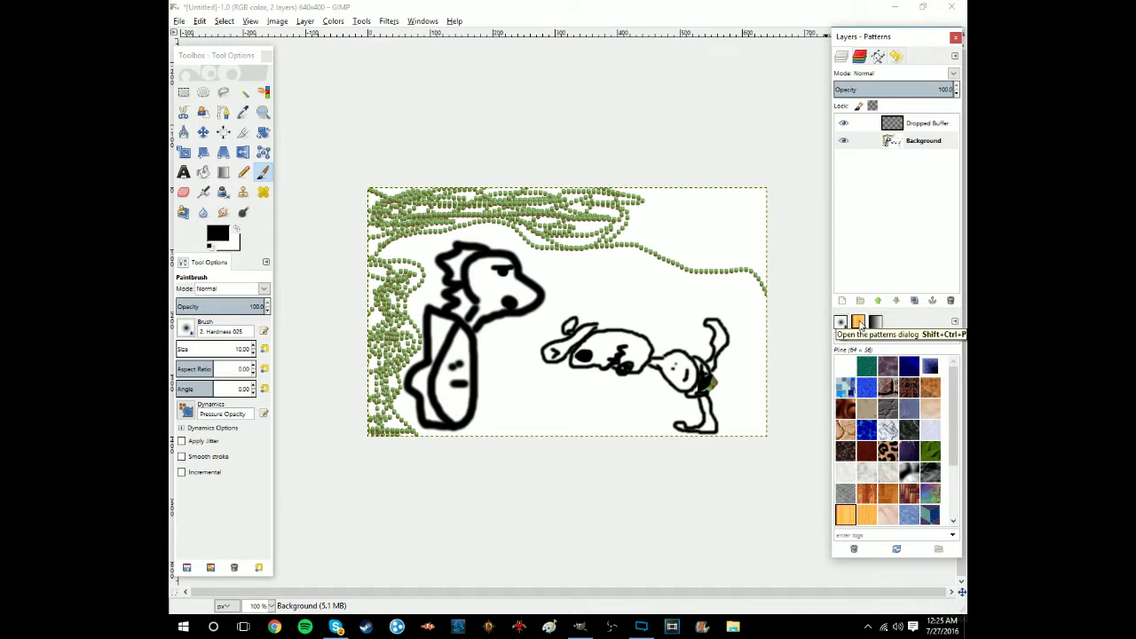
left_click(889, 451)
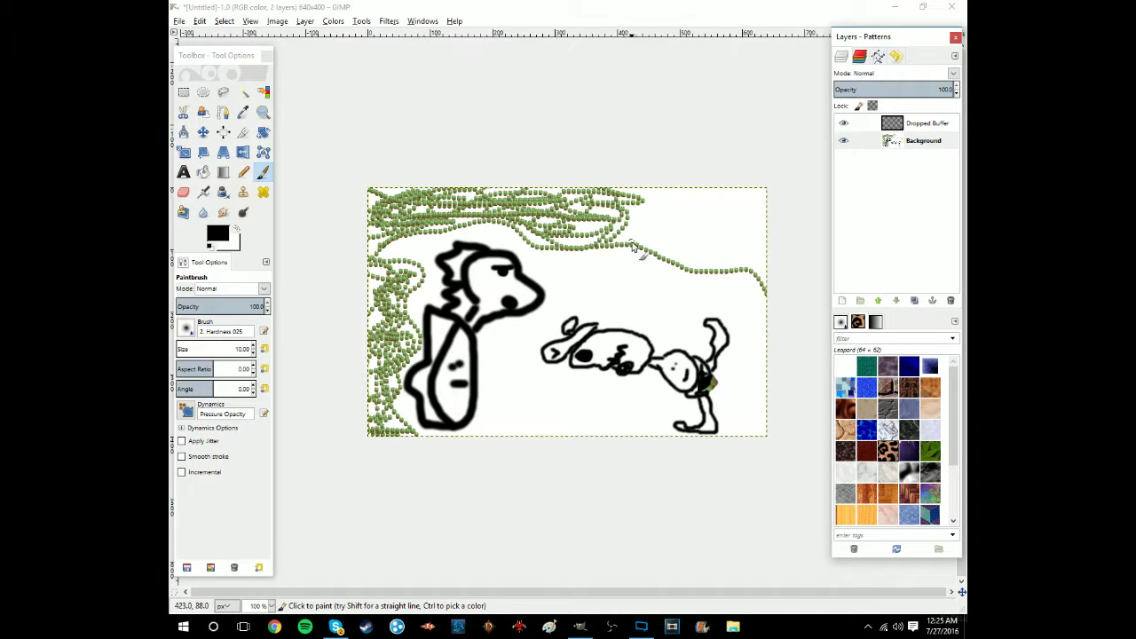
left_click(846, 516)
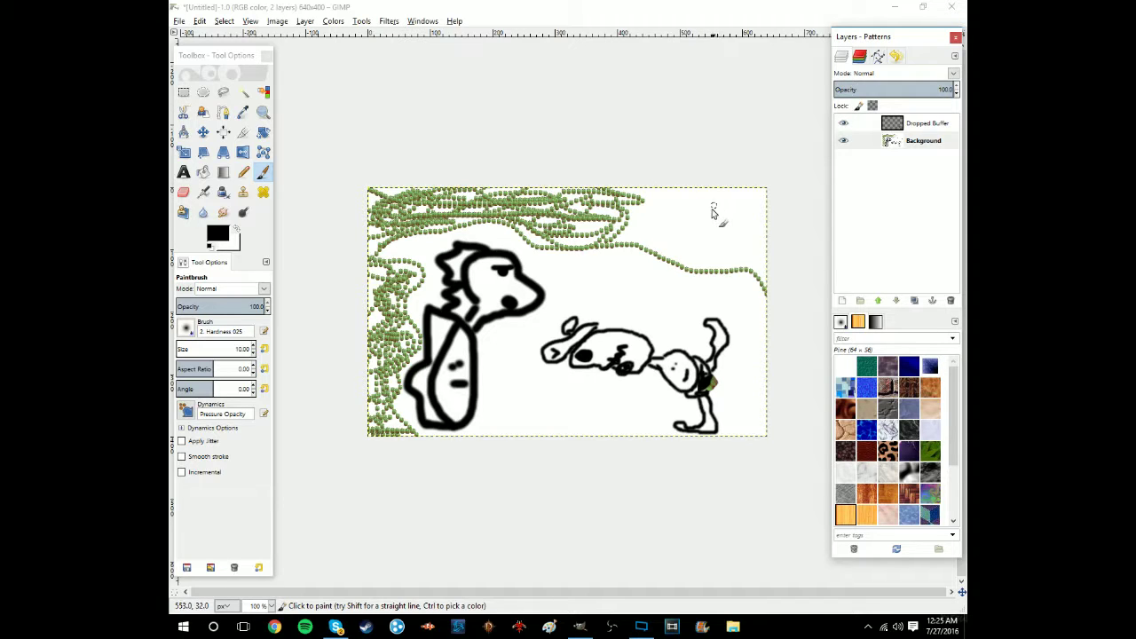
Step: Try a short black curve in the empty sky and a Pine pattern fill on the Background layer, undoing each
left_click_drag(704, 216, 709, 242)
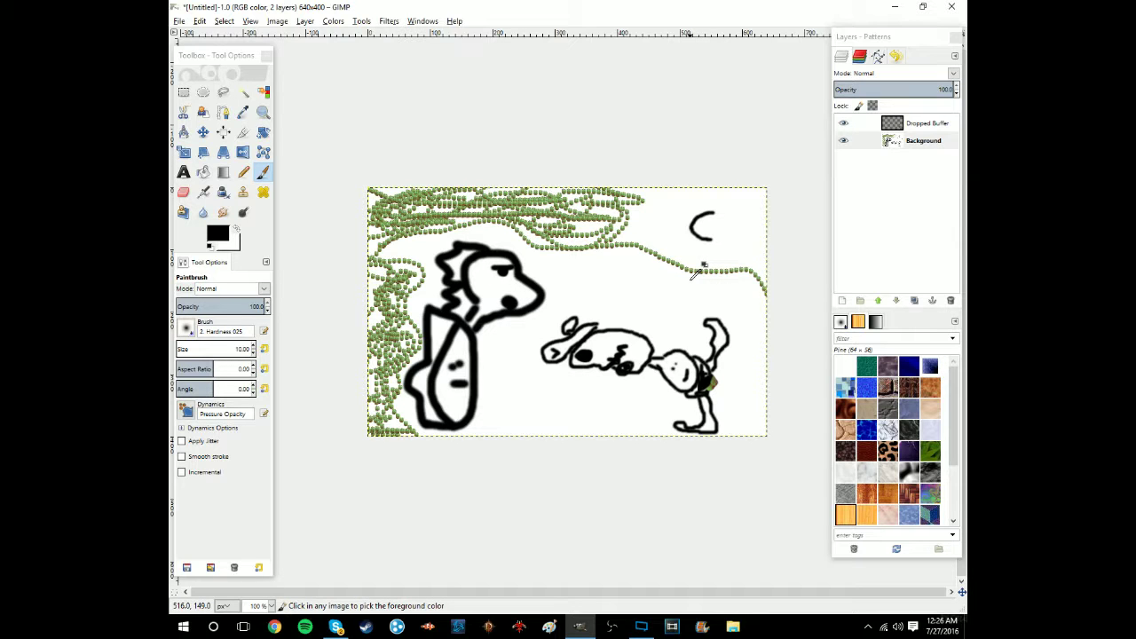
key("ctrl+z")
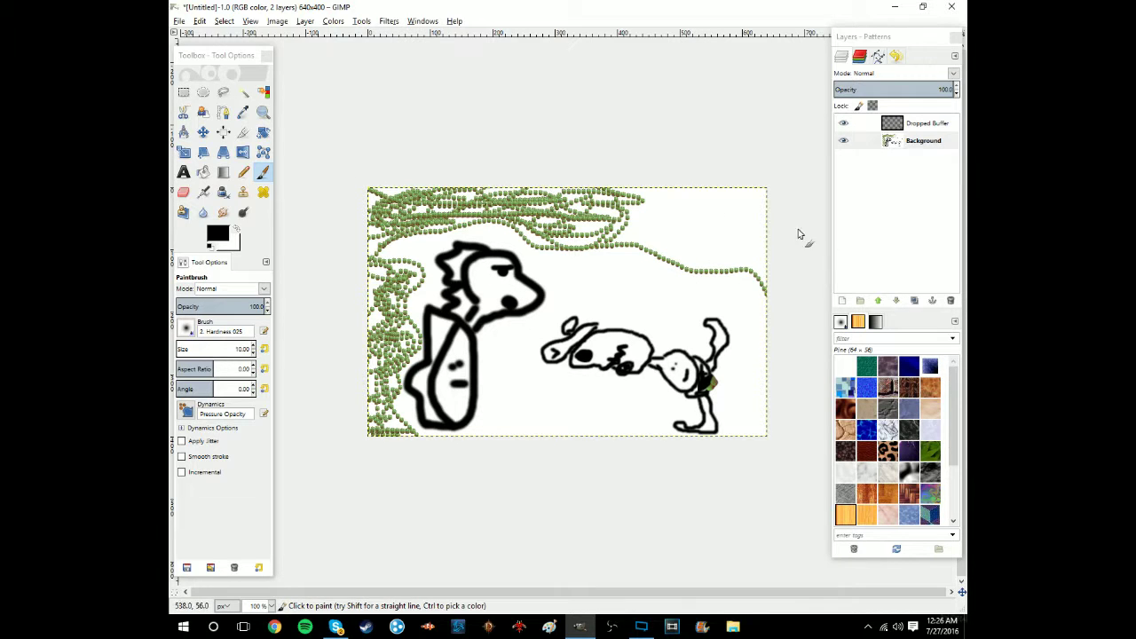
key("ctrl+semicolon")
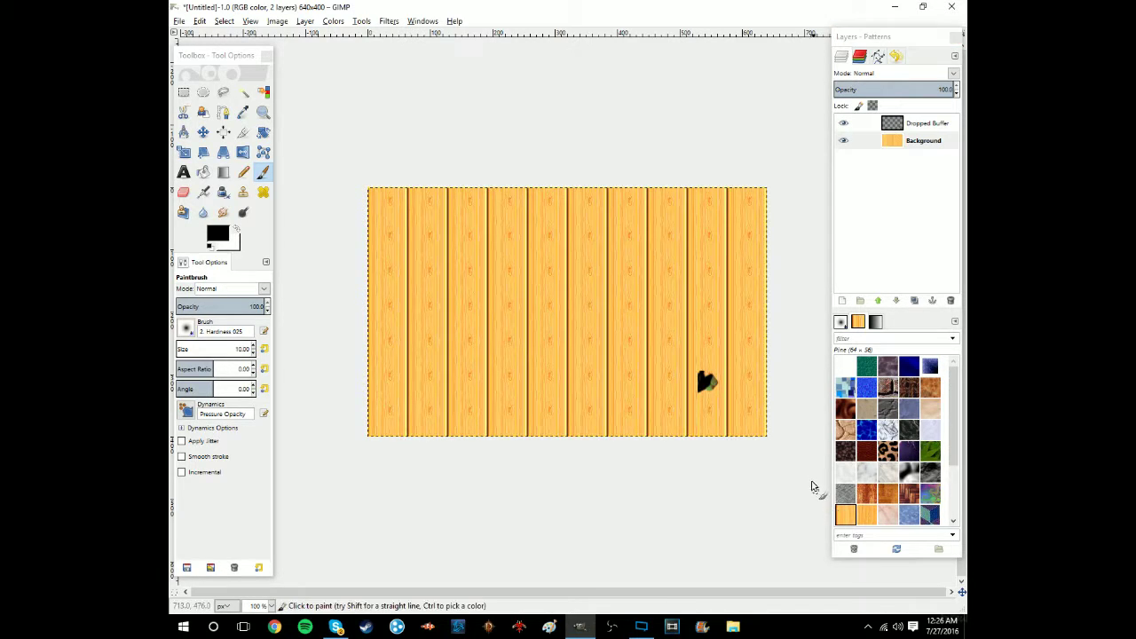
key("ctrl+z")
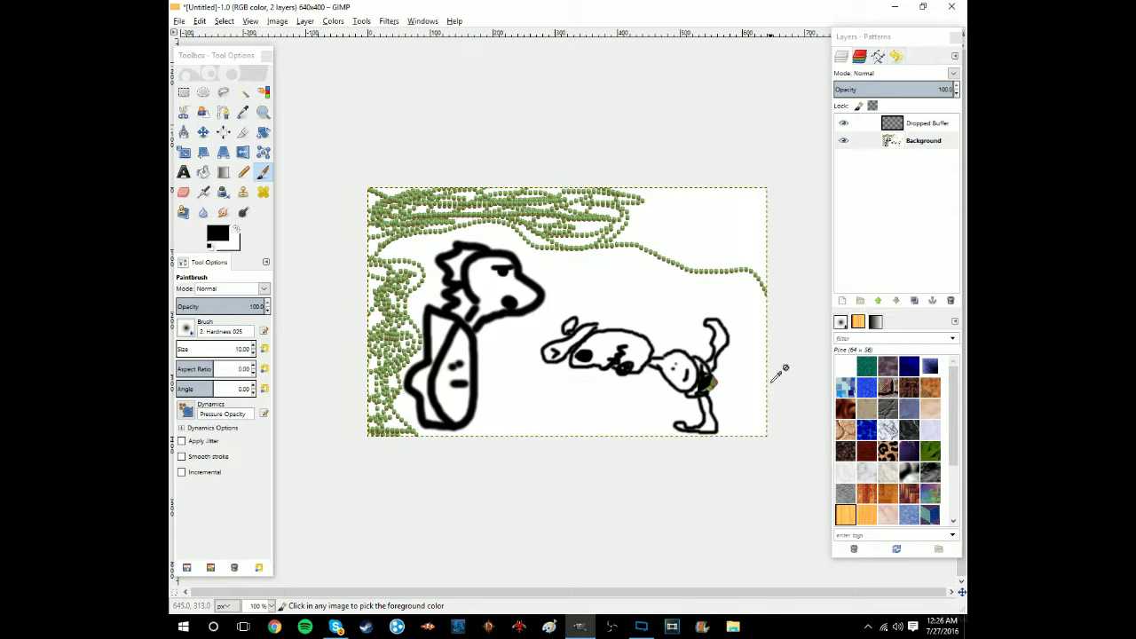
Step: Fill the Dropped Buffer layer at the animal's rear with the Pine pattern
left_click(904, 125)
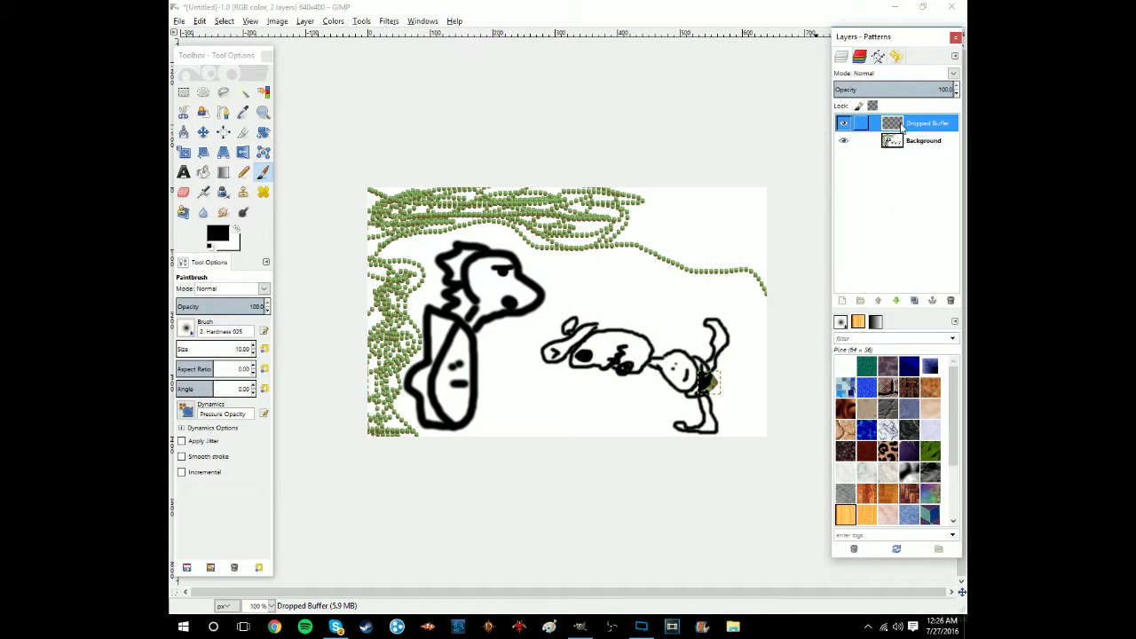
left_click_drag(853, 518, 701, 378)
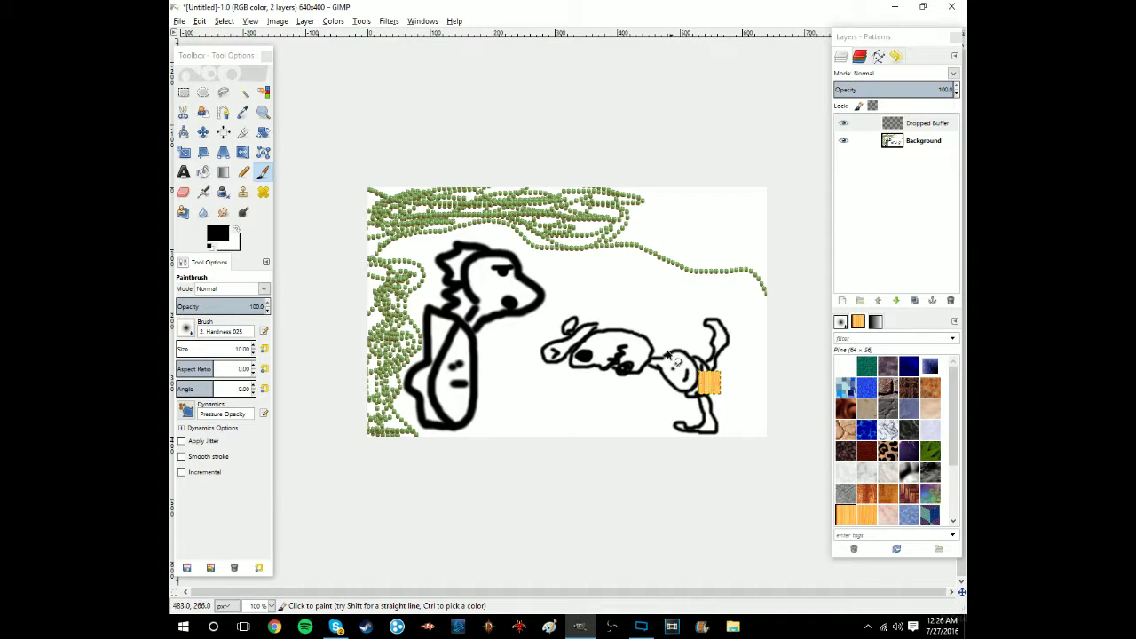
Step: Try scaling the pine-filled layer up across most of the canvas, and undo the scaling
left_click(183, 152)
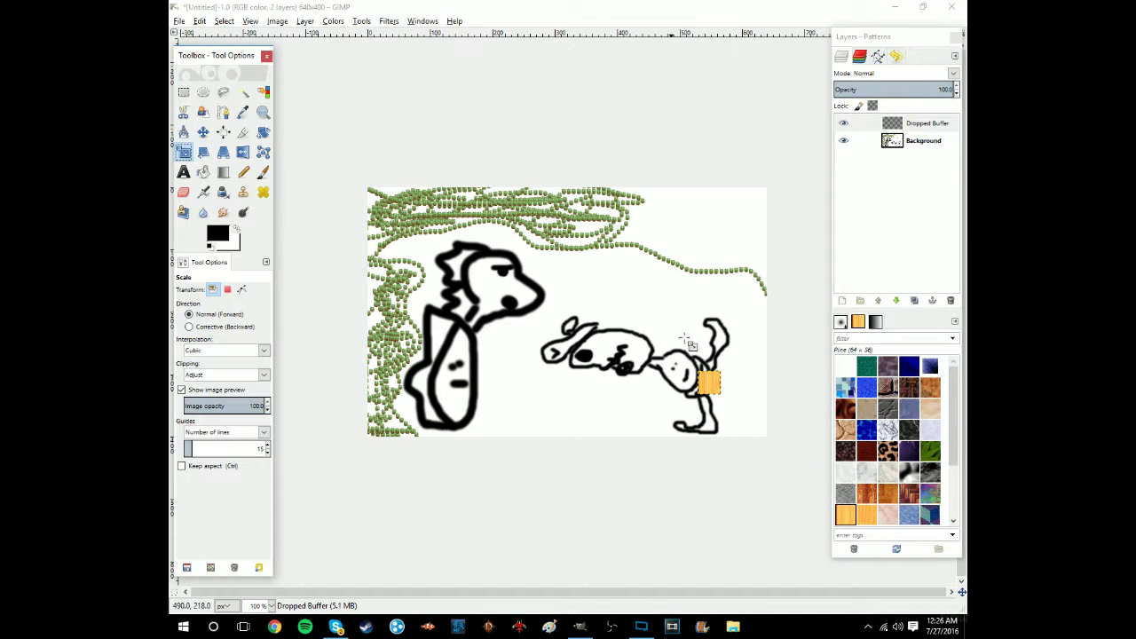
left_click(697, 377)
key("Tab")
mouse_move(489, 242)
left_mouse_down()
mouse_move(408, 232)
mouse_move(492, 262)
left_mouse_up()
left_click(812, 493)
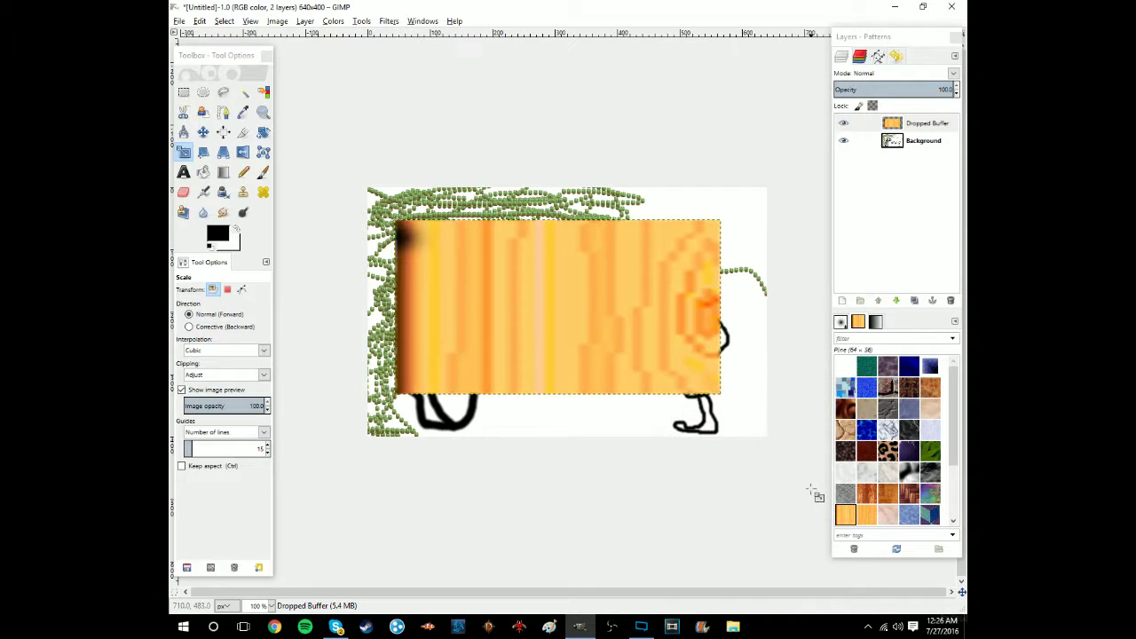
key("ctrl+z")
Step: Try filling the Background layer with the Marble #2 pattern, and undo the fill
left_click(895, 142)
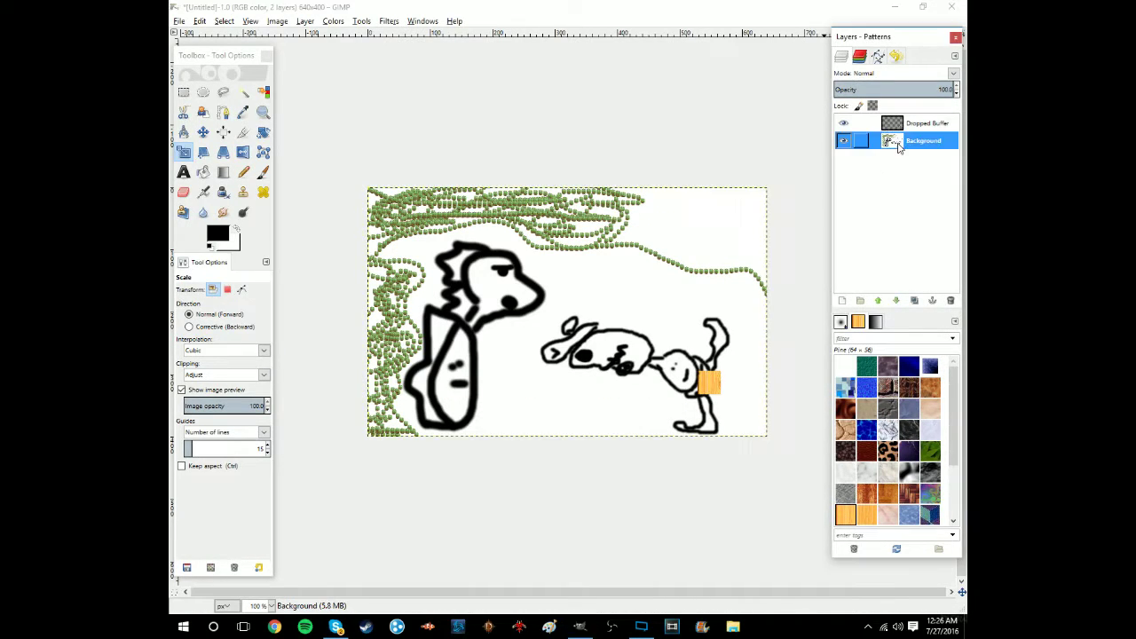
left_click(869, 470)
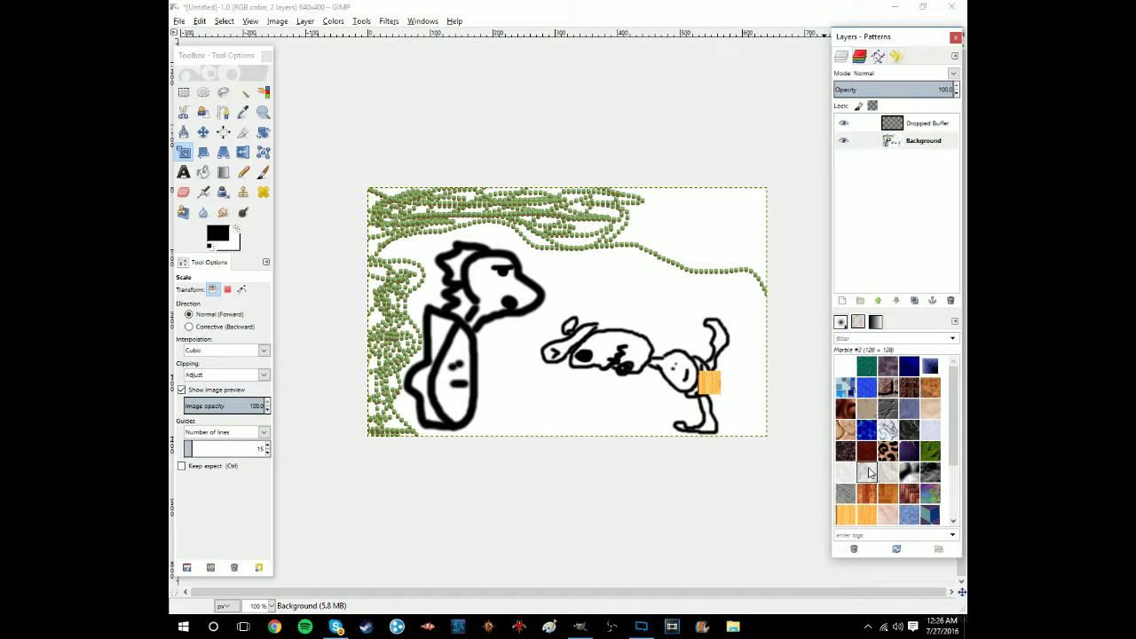
left_click_drag(869, 470, 585, 424)
key("ctrl+z")
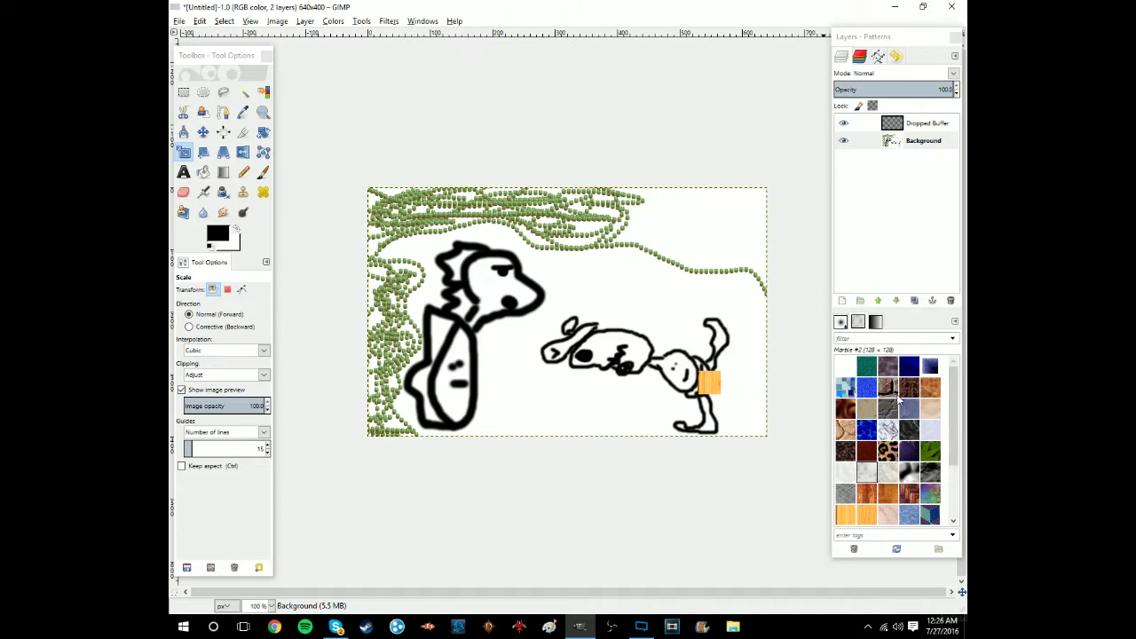
Step: Show the available gradients and select Abstract 1
left_click(841, 323)
left_click(875, 323)
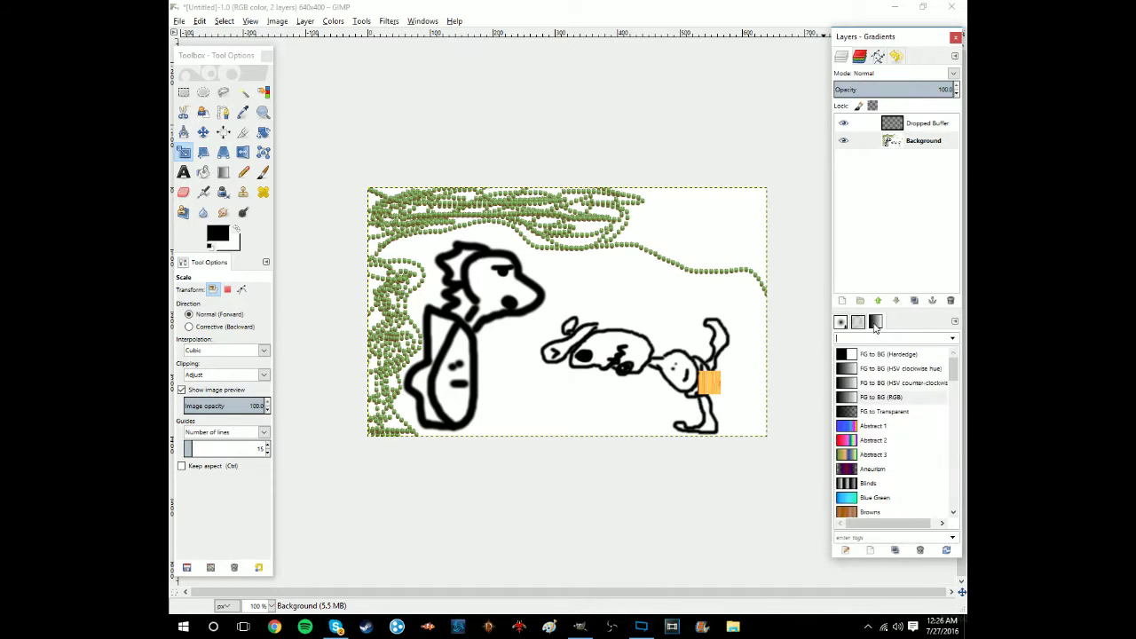
left_click(869, 426)
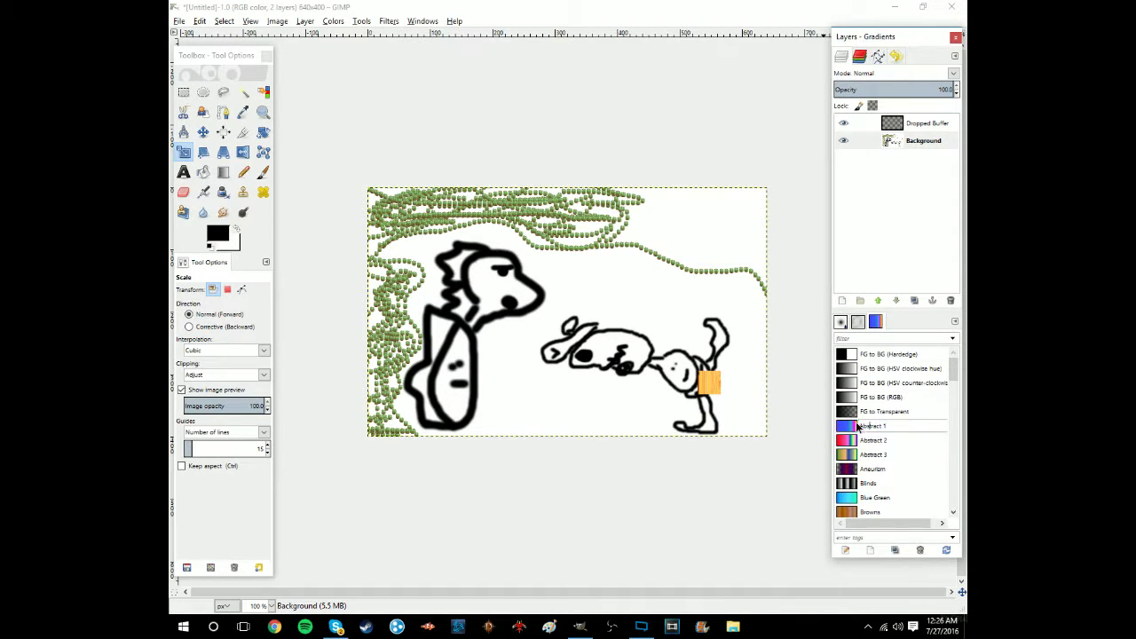
Step: Try applying the Abstract 1 gradient to the drawing, and scale the Background layer at 640 × 400 pixels
left_click_drag(863, 428, 601, 405)
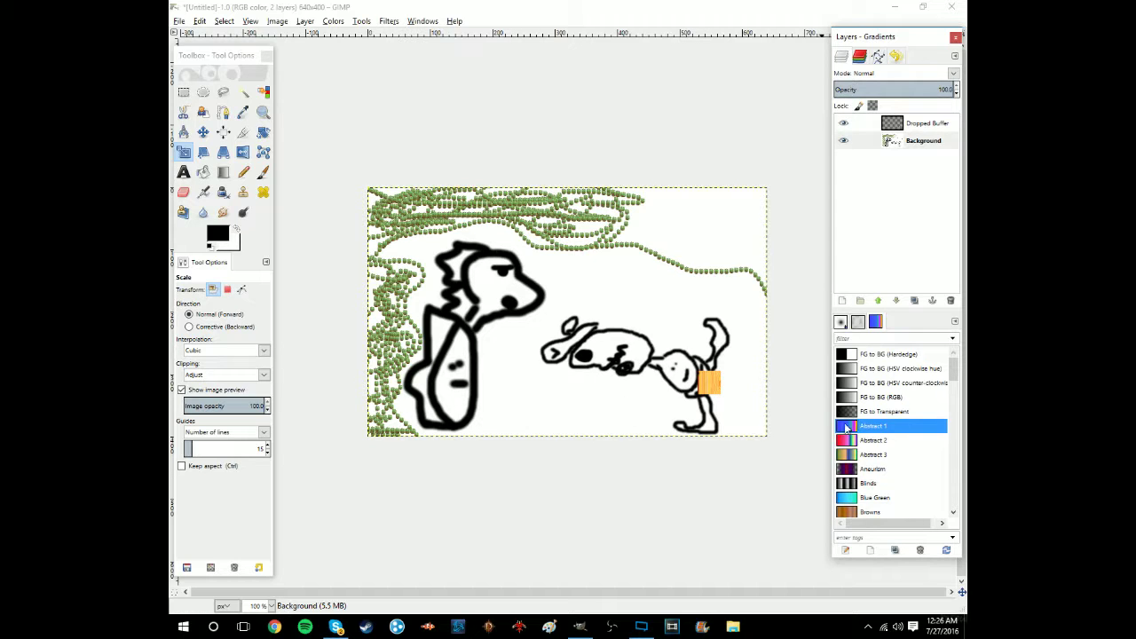
left_click(761, 414)
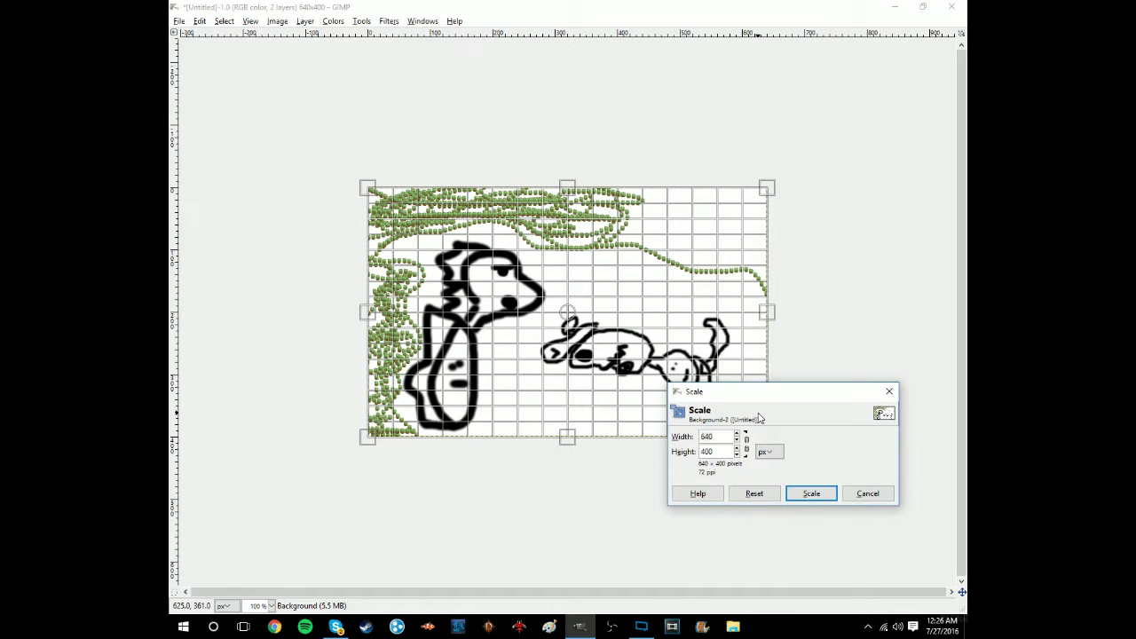
left_click(827, 494)
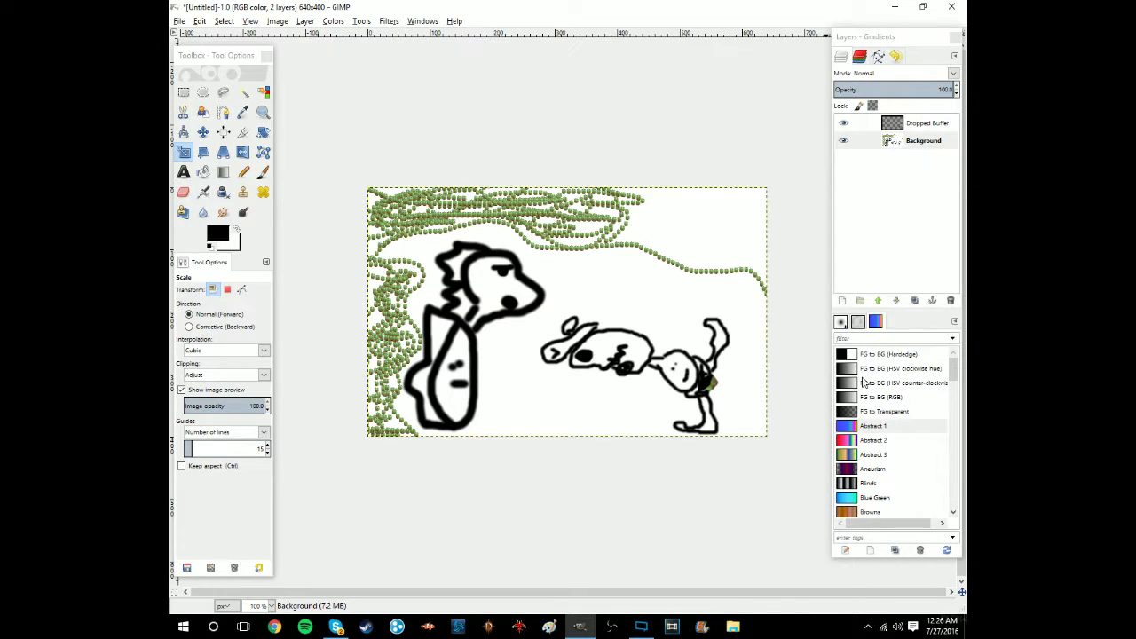
Step: Show the brushes and their tag categories, and set the Scale tool to transform the selection
left_click(840, 322)
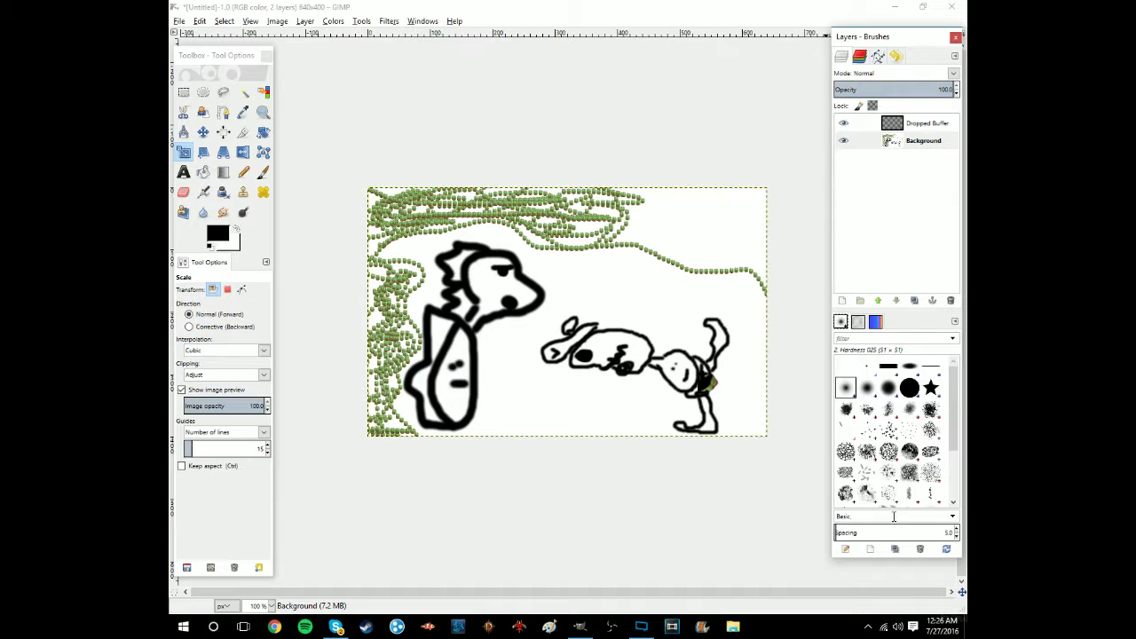
left_click(954, 522)
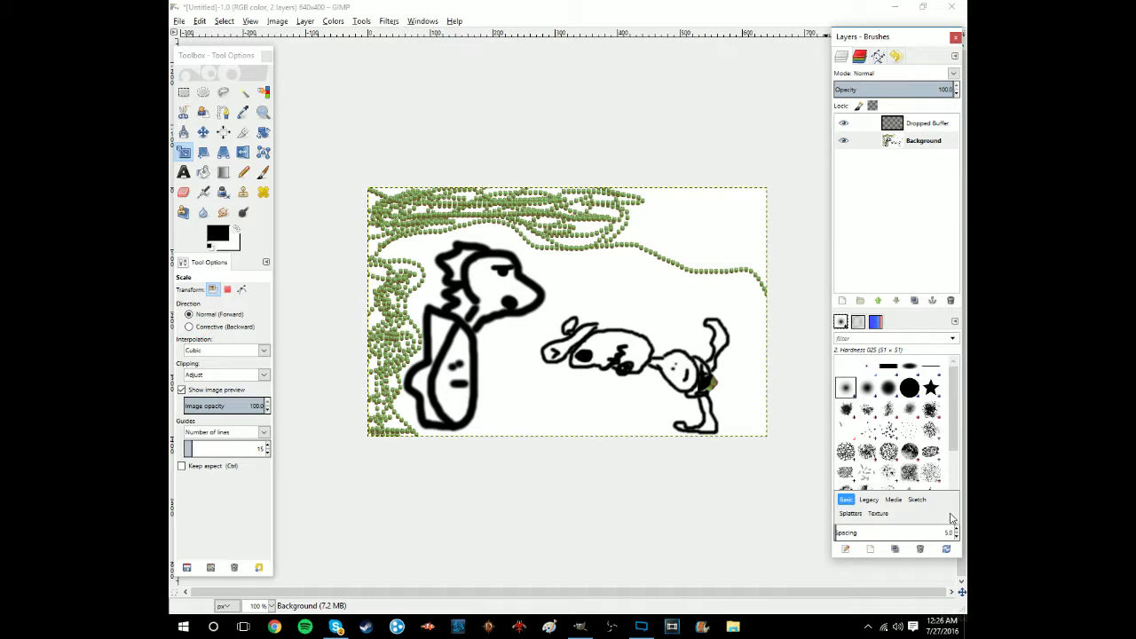
left_click(229, 292)
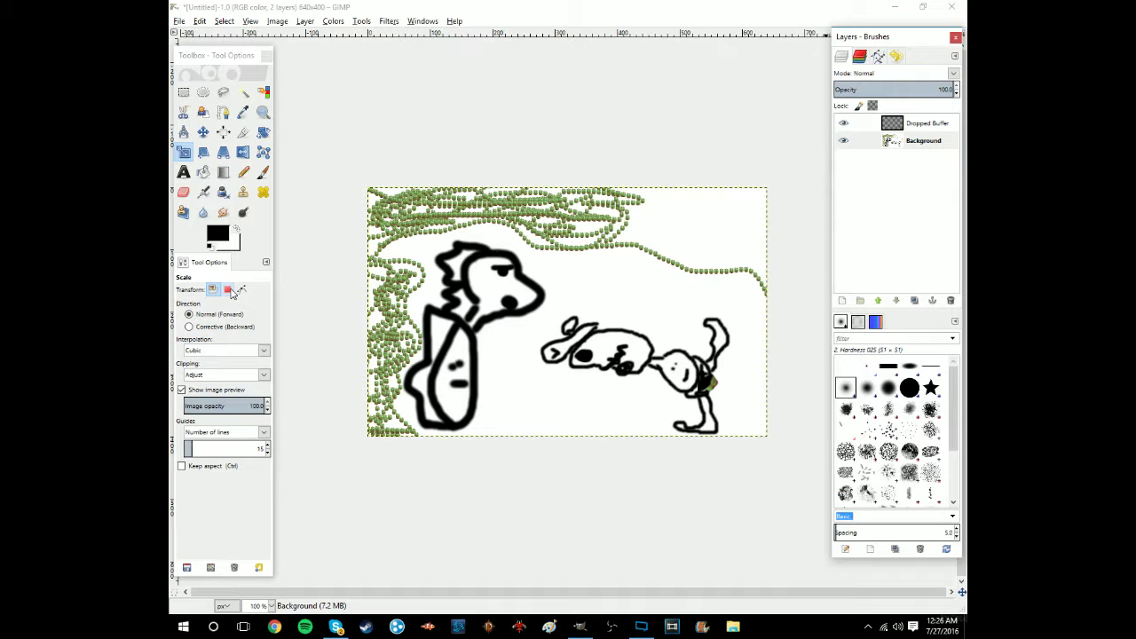
left_click(228, 290)
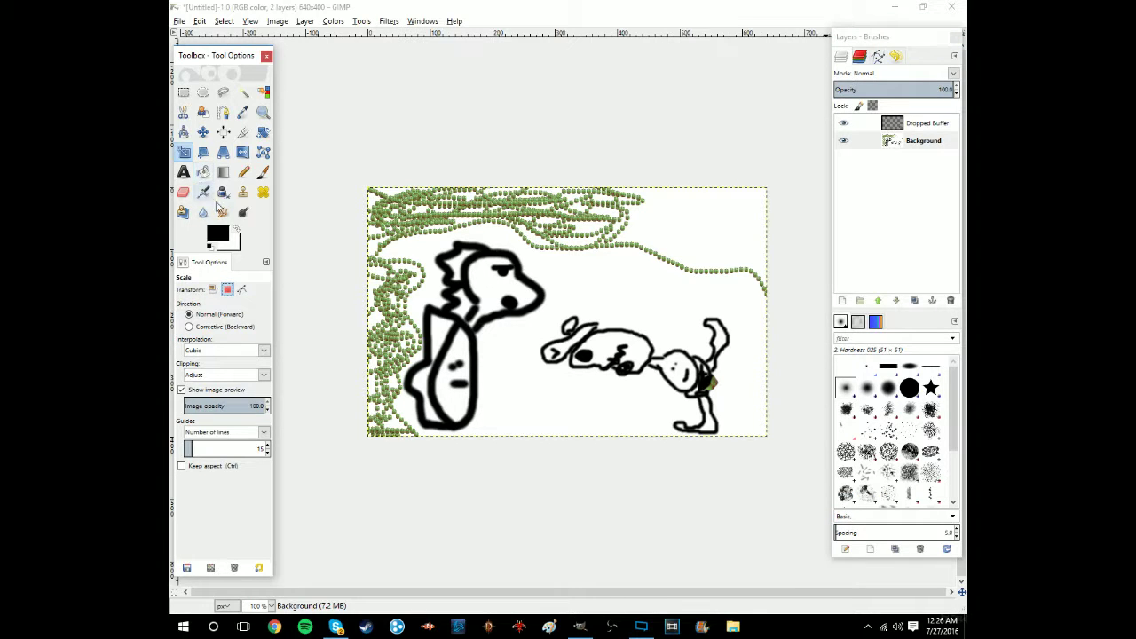
Step: Set the foreground color to red d72323 and paint a scribble behind the animal's lower leg with the Paintbrush
left_click(224, 234)
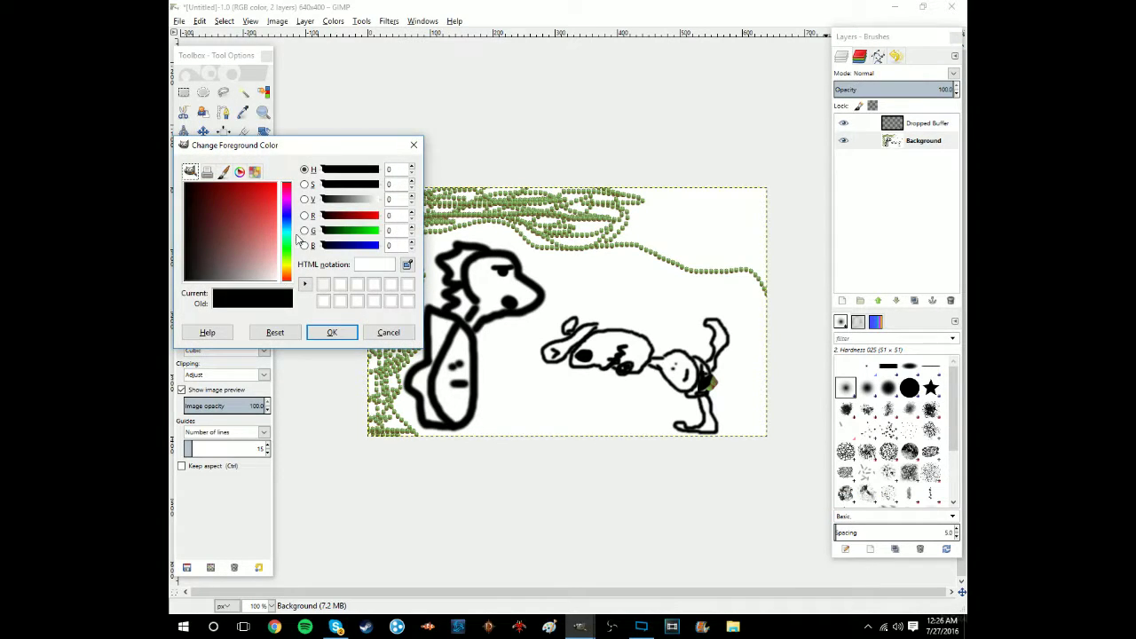
left_click(263, 199)
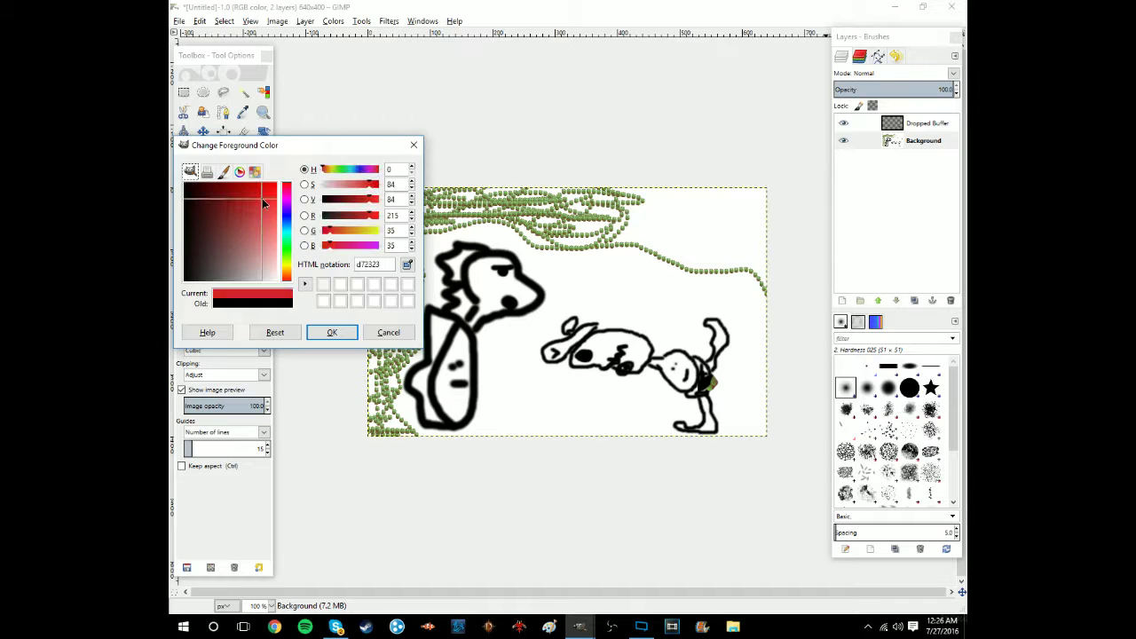
left_click(332, 333)
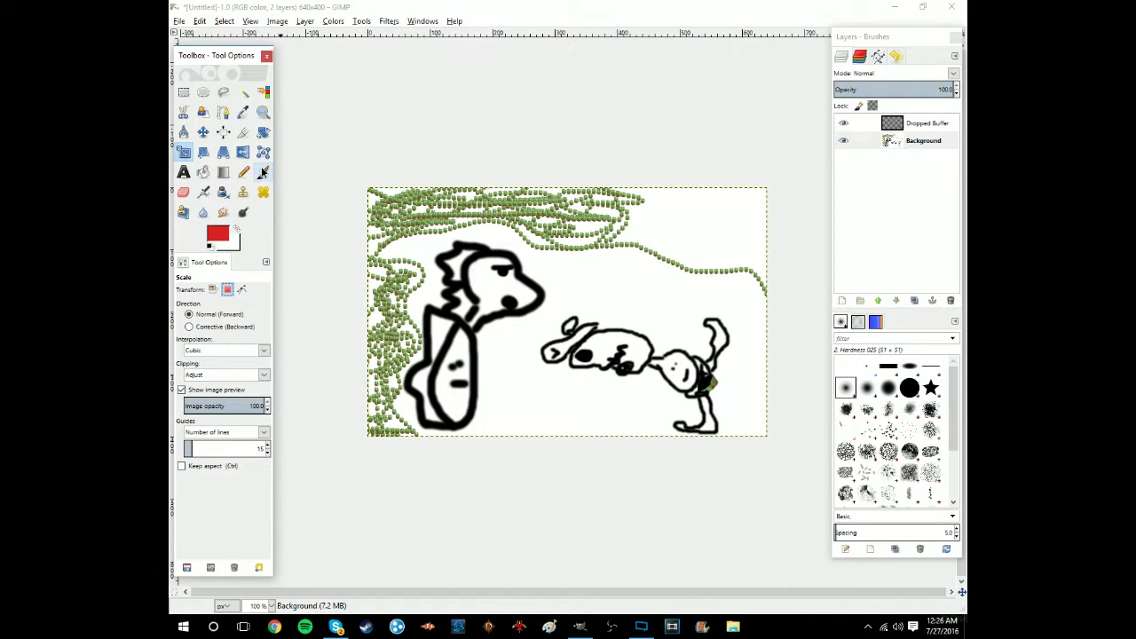
left_click(263, 172)
mouse_move(710, 398)
left_mouse_down()
mouse_move(735, 465)
mouse_move(730, 420)
mouse_move(717, 409)
mouse_move(732, 441)
mouse_move(713, 434)
mouse_move(728, 431)
mouse_move(721, 401)
left_mouse_up()
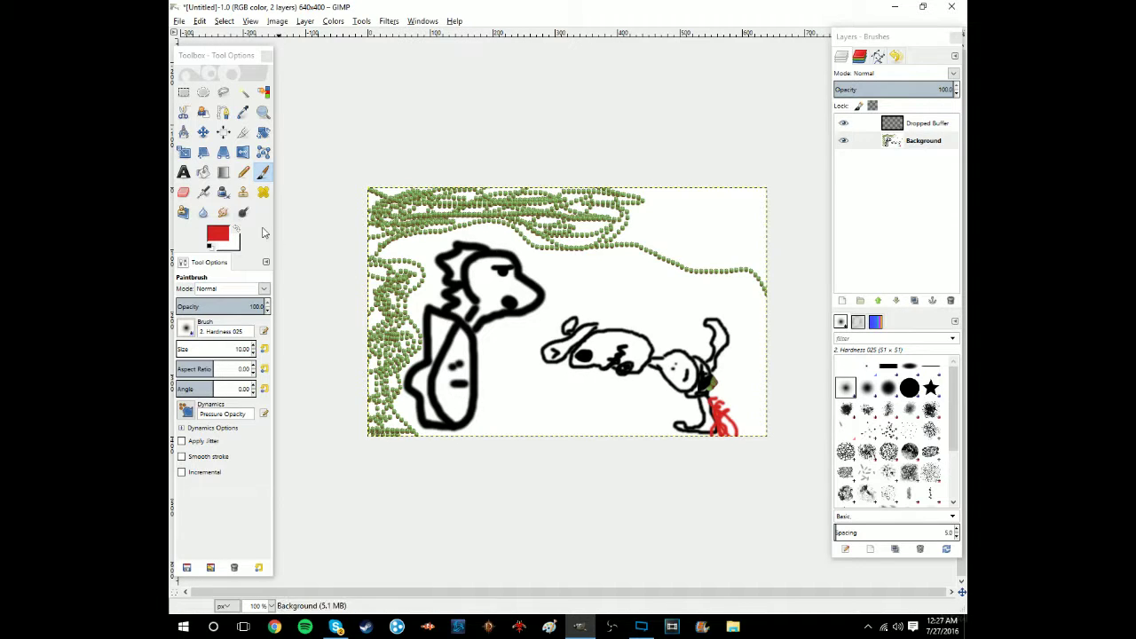
Step: Set the background color to near-black 1b1717
left_click(229, 247)
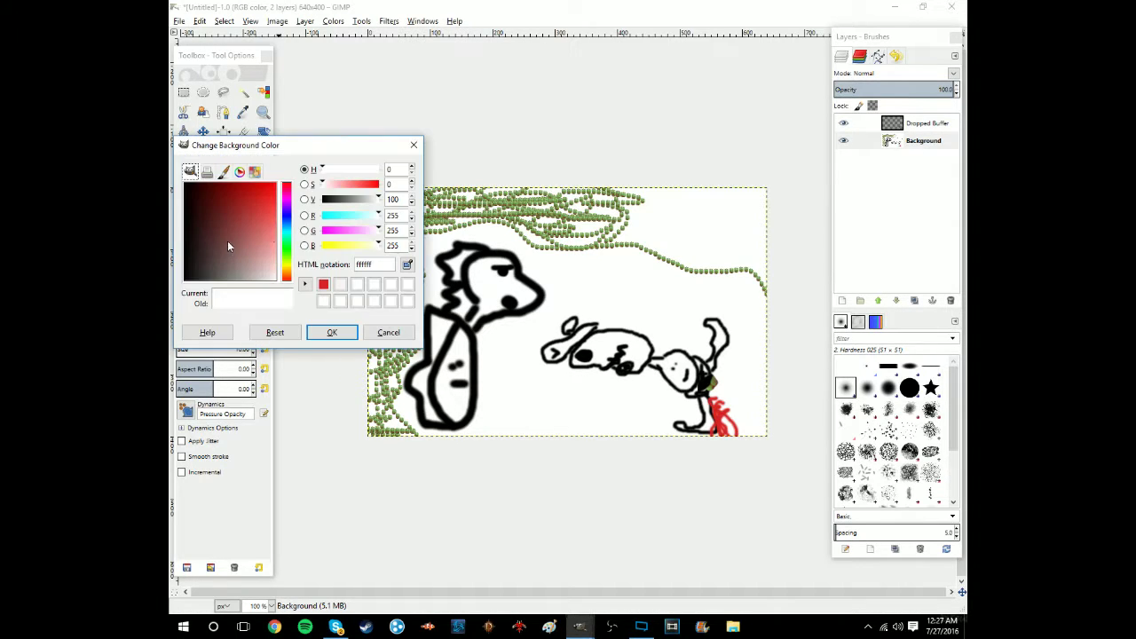
left_click(195, 270)
left_click(336, 330)
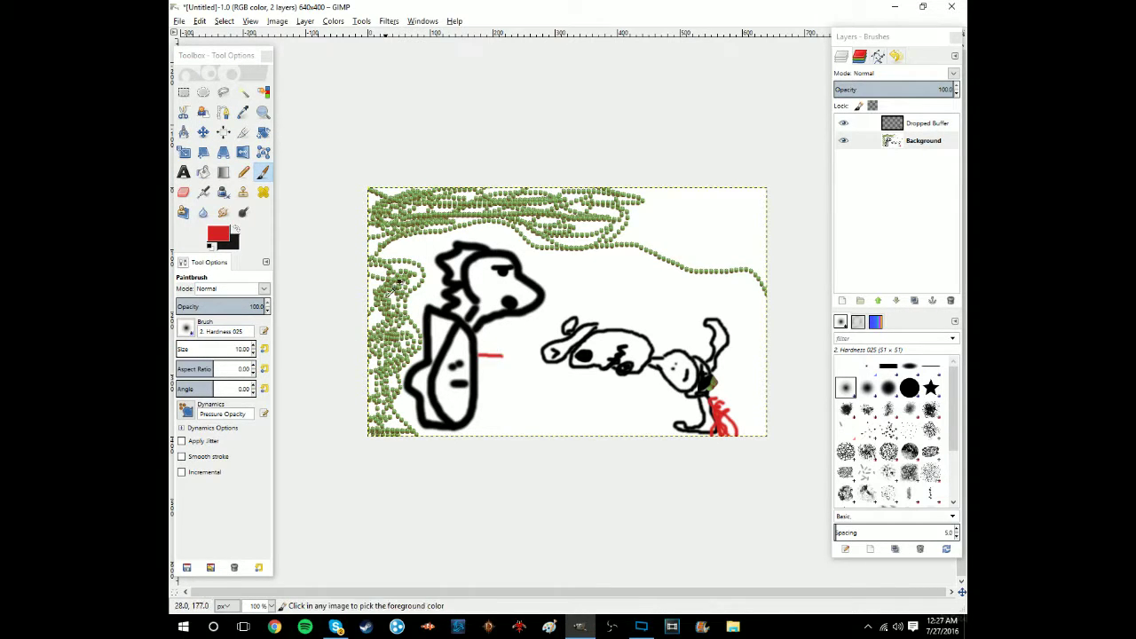
Step: Set the foreground color to a dark brownish gray and paint an outstretched arm and hand on the standing figure
left_click(222, 236)
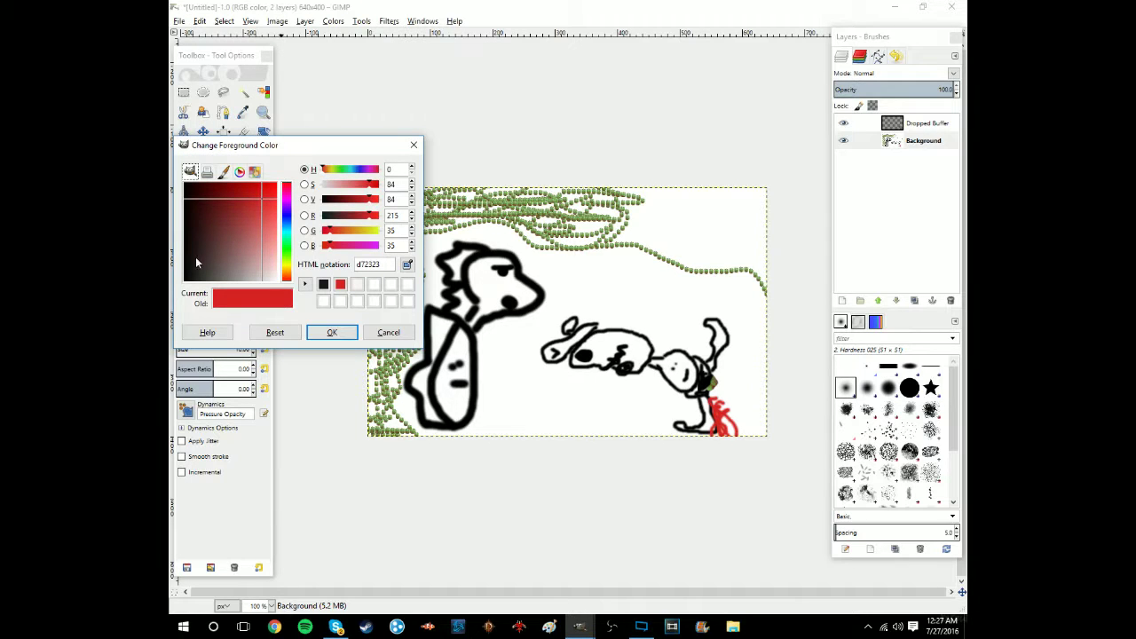
left_click(213, 261)
left_click(345, 333)
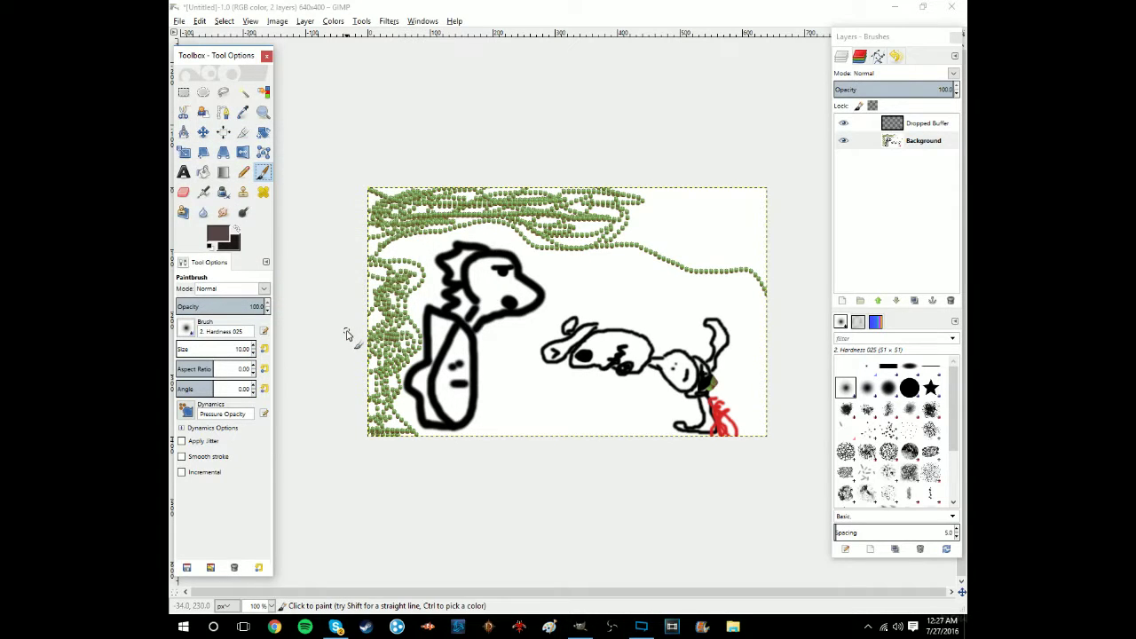
left_click(478, 367)
mouse_move(497, 369)
left_mouse_down()
mouse_move(528, 358)
mouse_move(512, 352)
mouse_move(468, 360)
mouse_move(523, 365)
left_mouse_up()
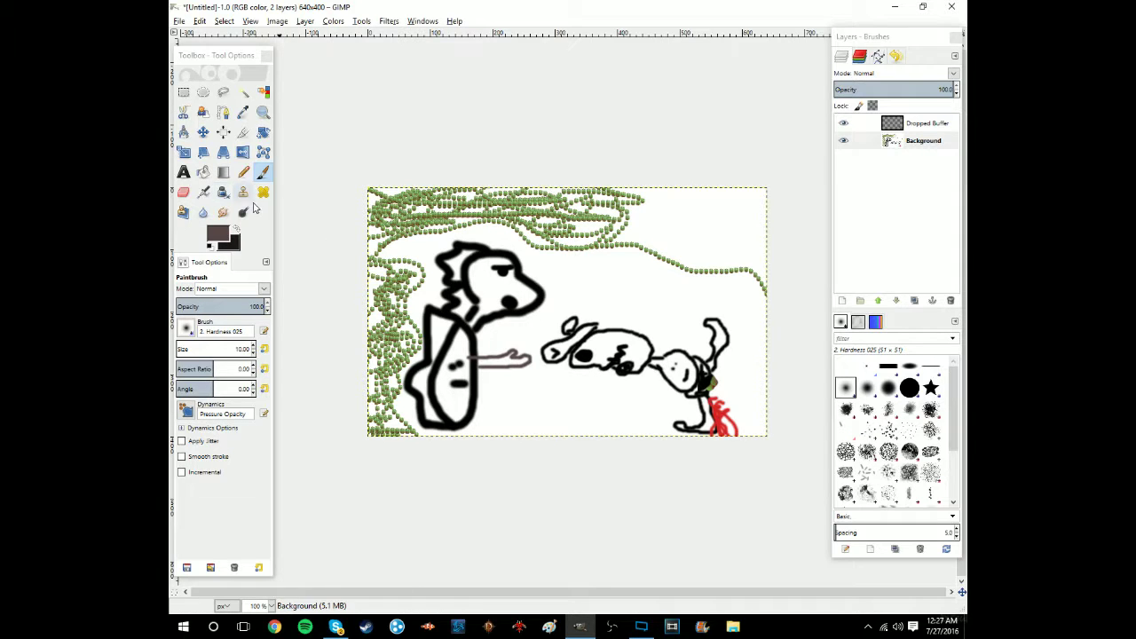
Step: Set the background color to a medium green
left_click(234, 245)
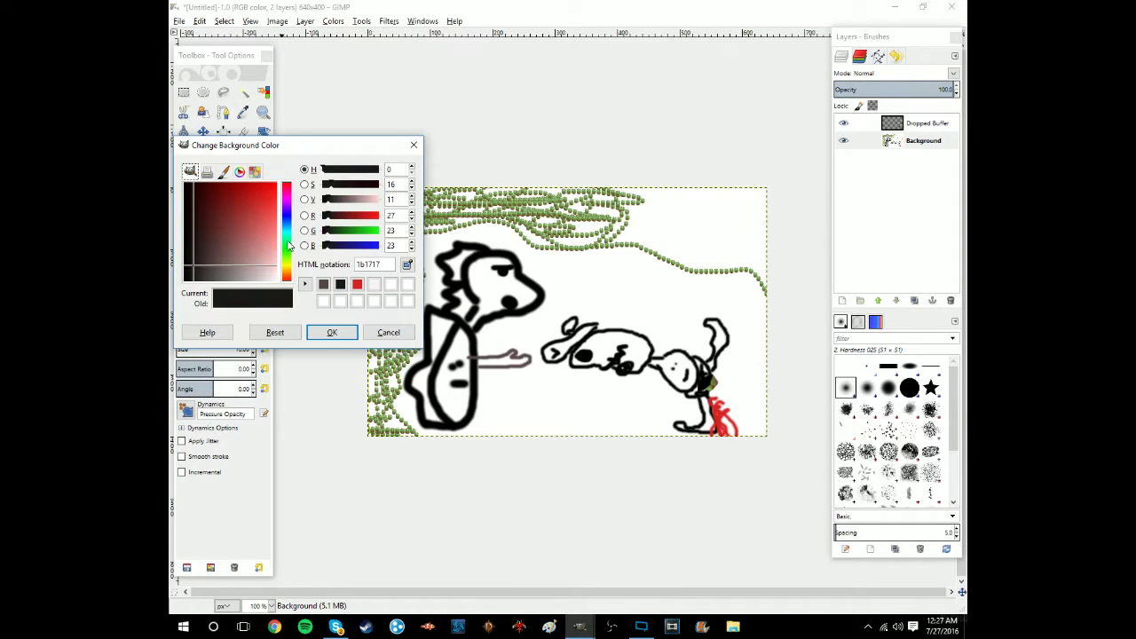
left_click(287, 247)
left_click(261, 221)
left_click(331, 333)
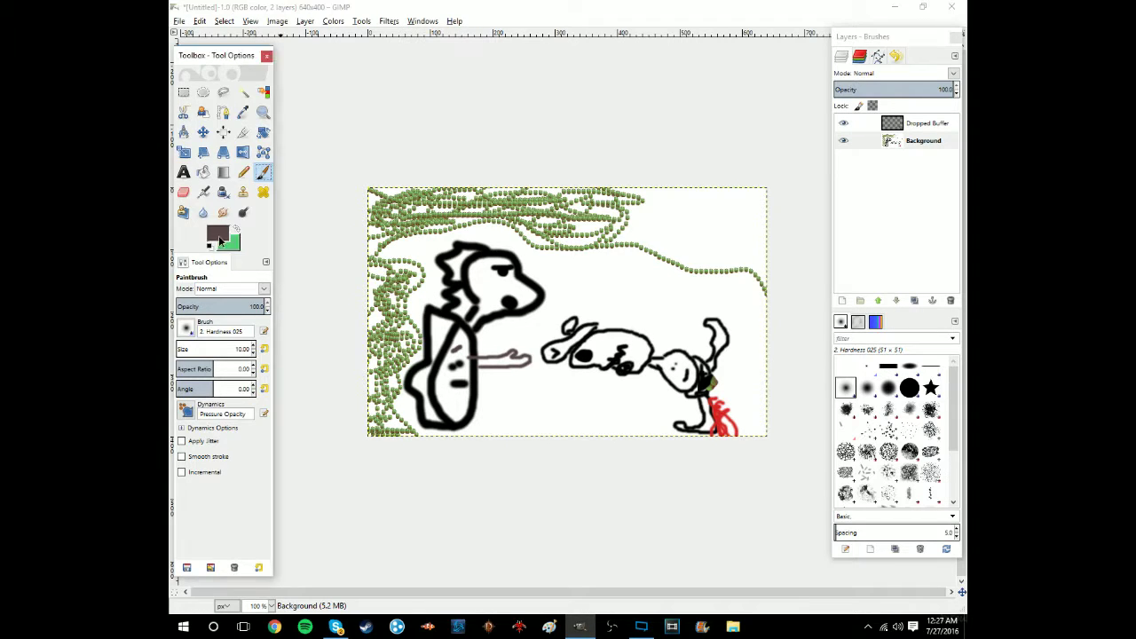
Step: Set the foreground color to gray-green 779b72 and paint the standing figure's belly, neck and lower face
left_click(218, 235)
left_click(286, 254)
left_click(240, 255)
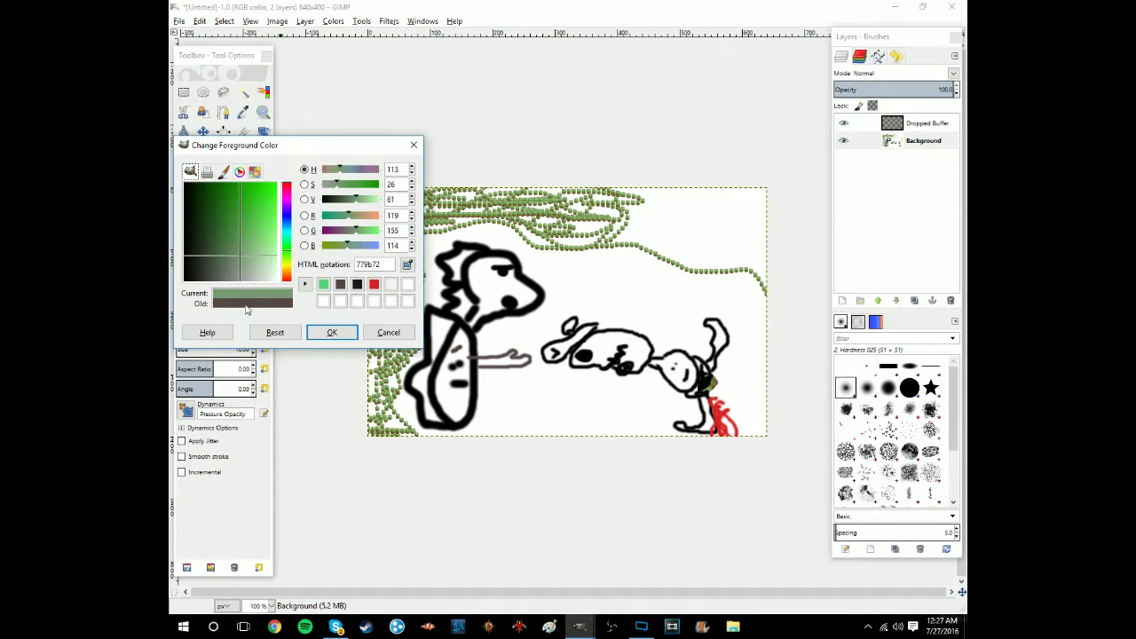
left_click(331, 332)
mouse_move(455, 353)
left_mouse_down()
mouse_move(453, 341)
mouse_move(444, 355)
mouse_move(466, 338)
mouse_move(470, 380)
mouse_move(443, 387)
mouse_move(449, 355)
mouse_move(458, 364)
mouse_move(436, 383)
mouse_move(466, 423)
mouse_move(458, 390)
mouse_move(438, 401)
mouse_move(453, 417)
mouse_move(471, 404)
mouse_move(472, 422)
mouse_move(459, 396)
mouse_move(493, 309)
mouse_move(475, 330)
mouse_move(491, 307)
mouse_move(538, 304)
mouse_move(529, 311)
mouse_move(526, 287)
left_mouse_up()
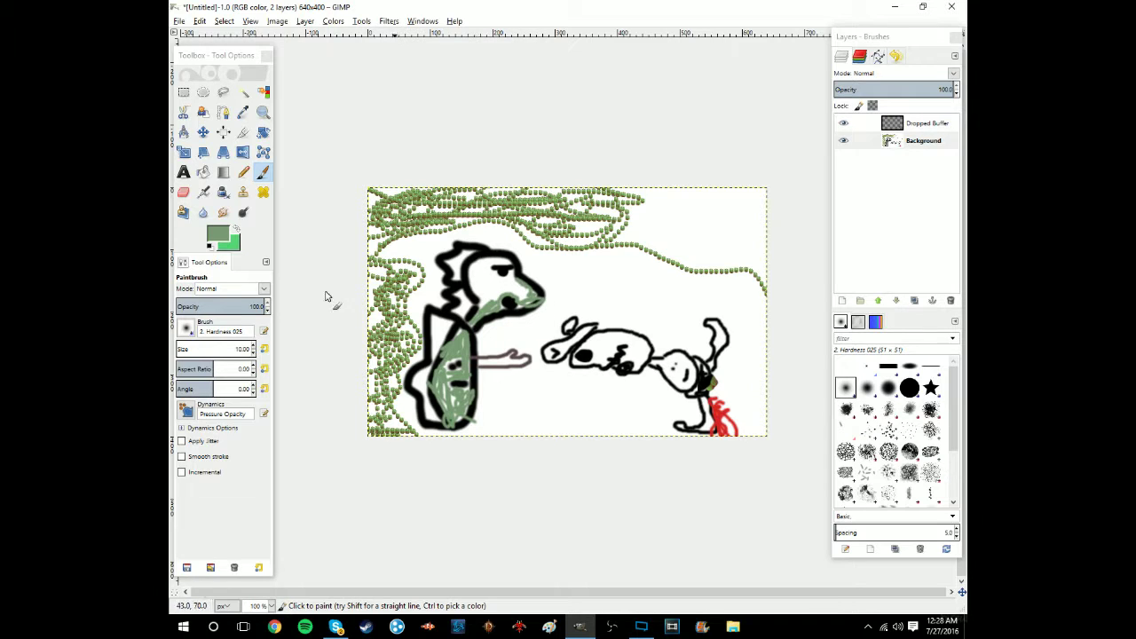
Step: Try coloring the standing figure's head with the brush size at 21, and undo the stroke
left_click(254, 345)
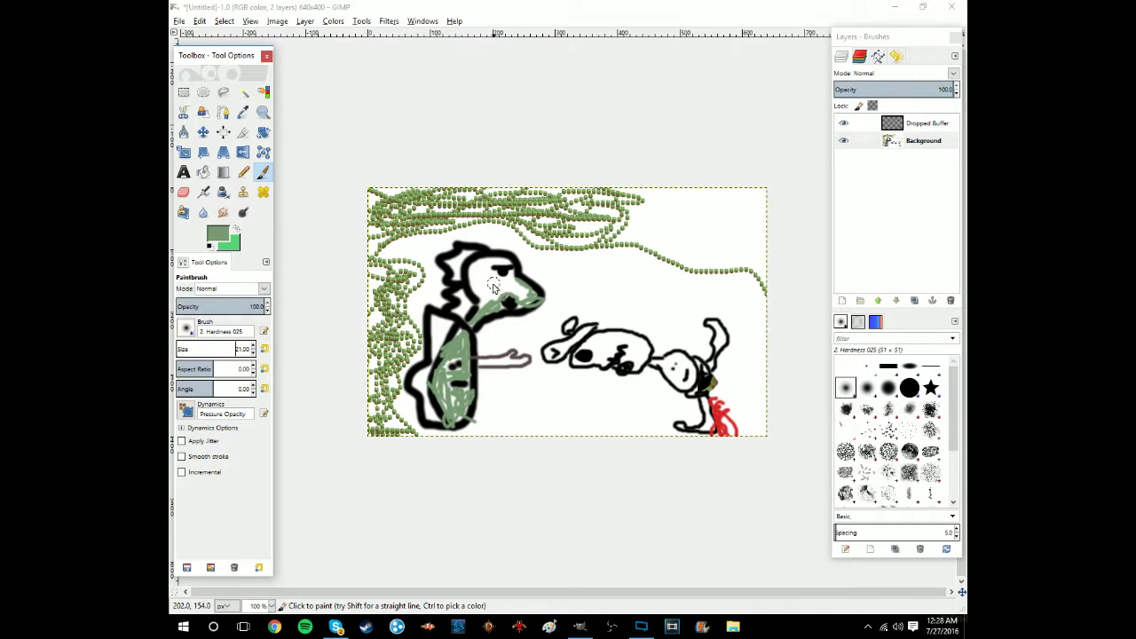
mouse_move(494, 282)
left_mouse_down()
mouse_move(529, 303)
mouse_move(484, 268)
mouse_move(497, 277)
mouse_move(504, 263)
left_mouse_up()
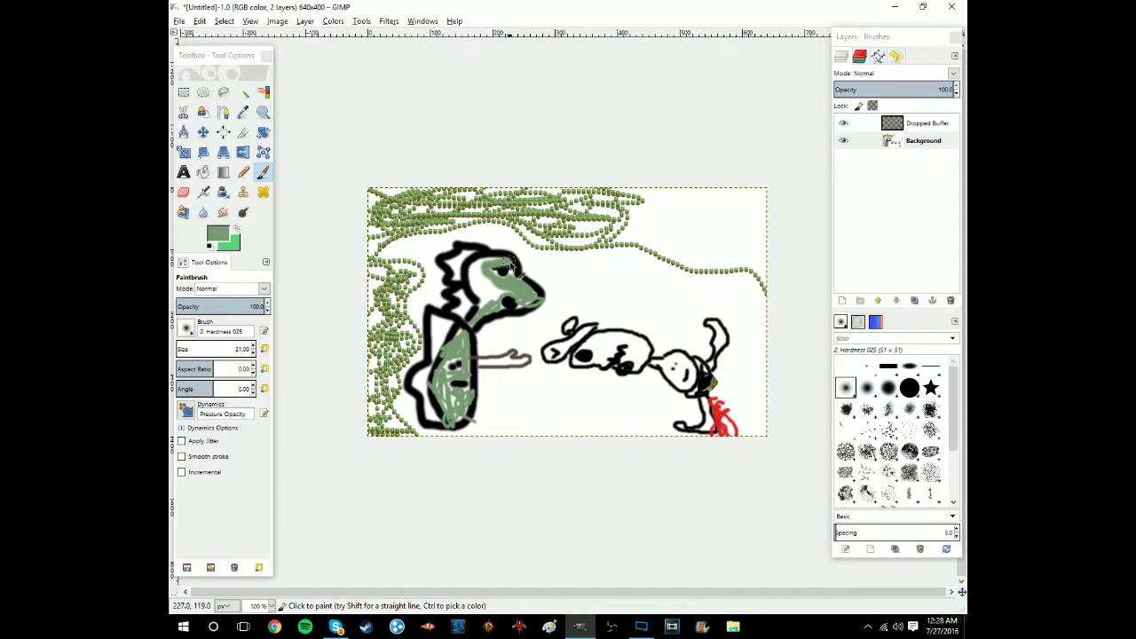
key("ctrl+z")
Step: Set the brush size to 12 and color the standing figure's head and outstretched arm gray-green
left_click(253, 354)
left_click(253, 353)
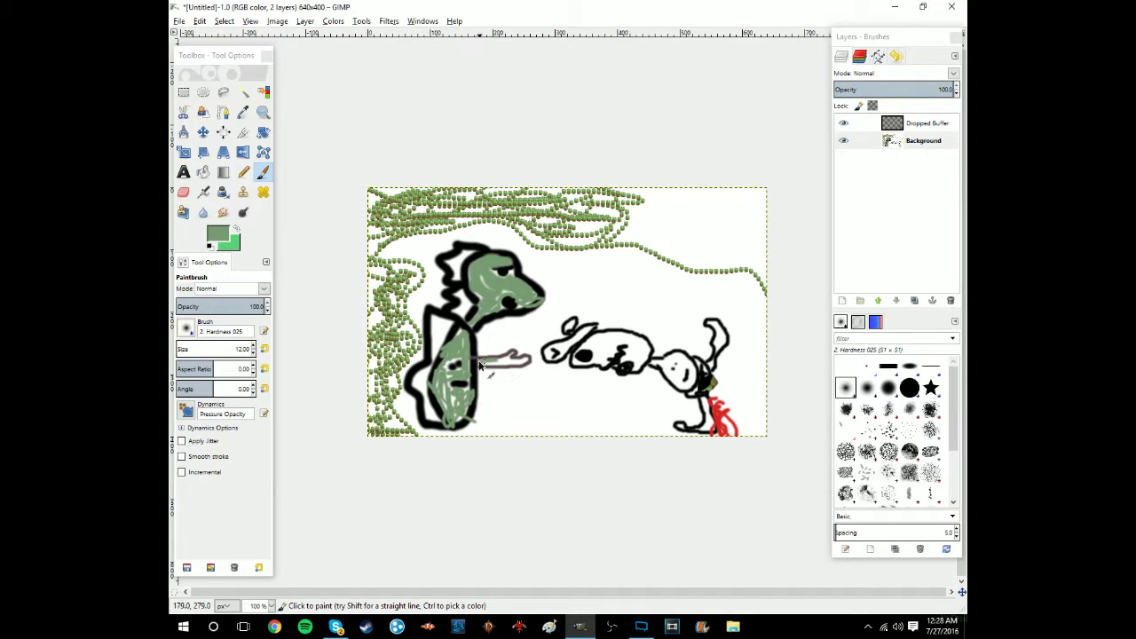
mouse_move(487, 367)
left_mouse_down()
mouse_move(533, 364)
mouse_move(512, 356)
mouse_move(524, 373)
mouse_move(482, 367)
mouse_move(505, 370)
left_mouse_up()
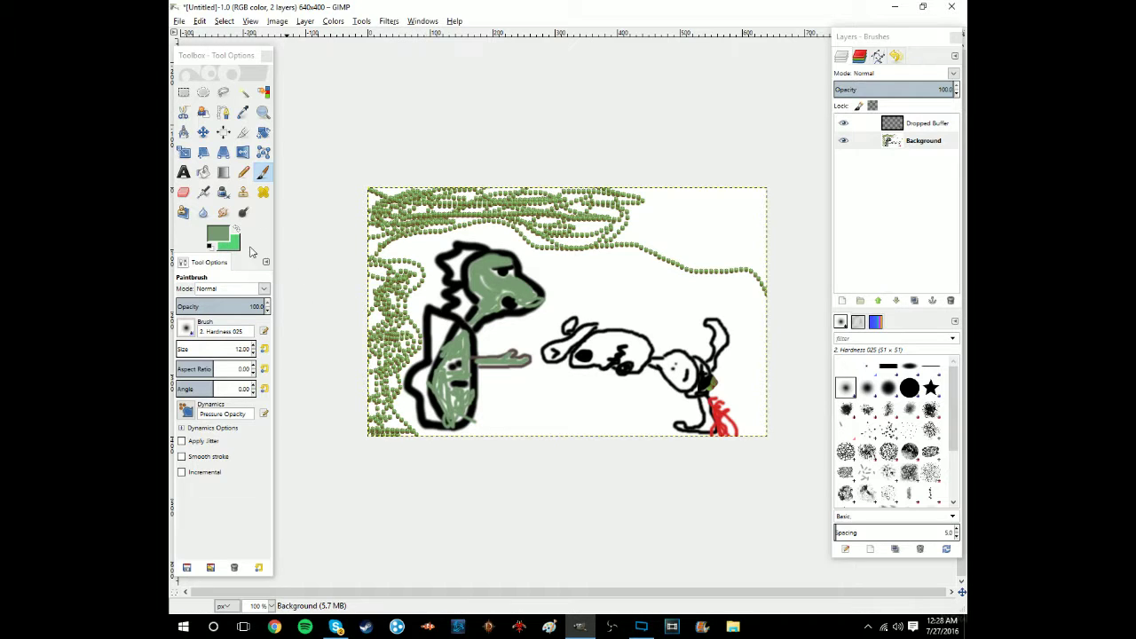
Step: Set the foreground color to bright green 37c325 and paint the standing figure's back and head crest
left_click(220, 240)
left_click(254, 205)
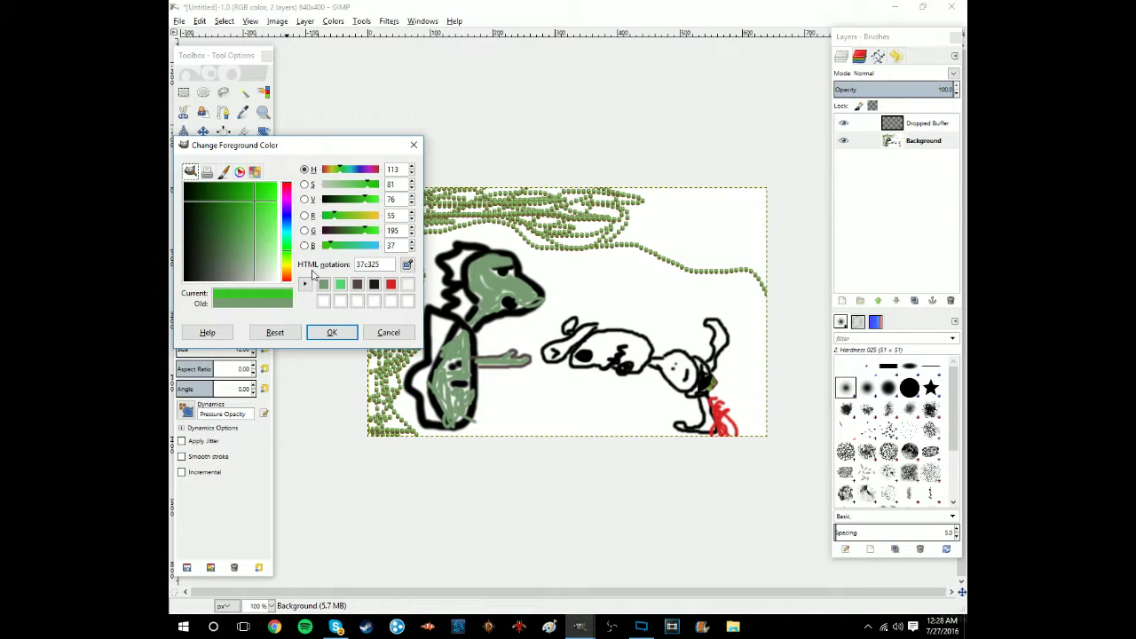
left_click(331, 332)
mouse_move(440, 343)
left_mouse_down()
mouse_move(438, 371)
mouse_move(415, 385)
mouse_move(436, 398)
mouse_move(428, 416)
mouse_move(440, 422)
mouse_move(420, 391)
left_mouse_up()
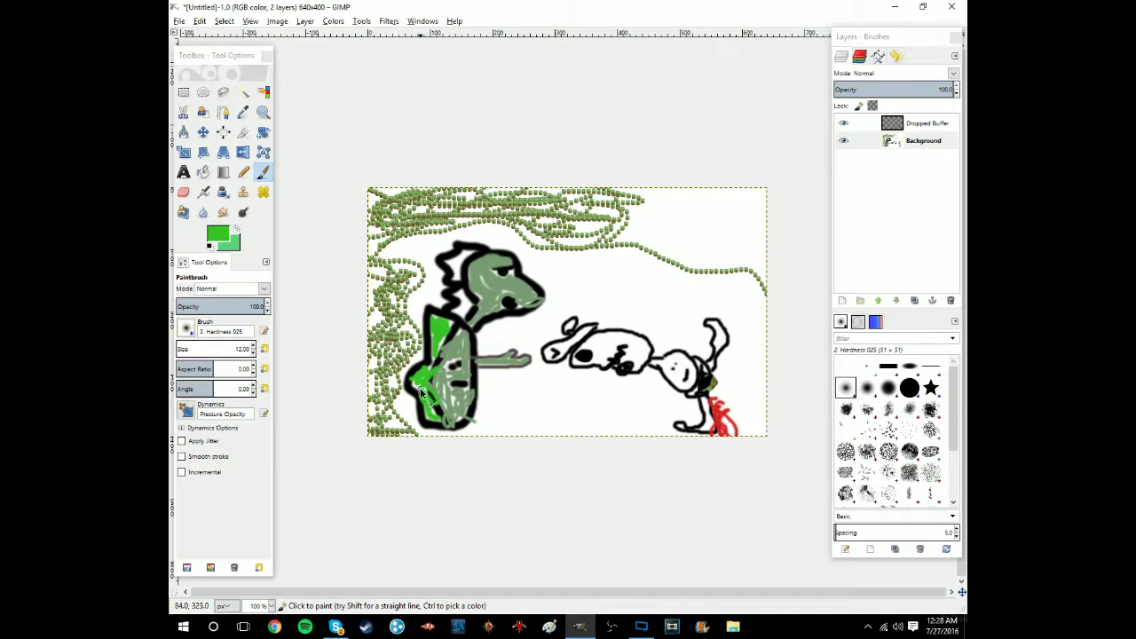
mouse_move(459, 310)
left_mouse_down()
mouse_move(471, 321)
mouse_move(452, 263)
mouse_move(462, 276)
mouse_move(465, 262)
mouse_move(453, 271)
left_mouse_up()
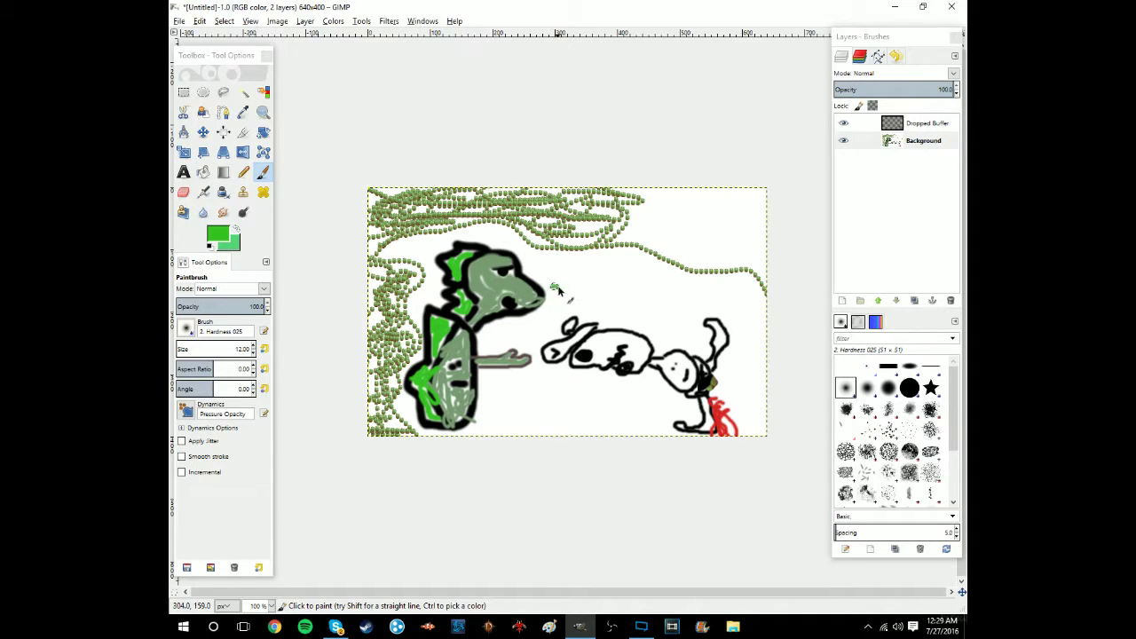
Step: Paint short green lettering with an exclamation mark beside the standing figure's mouth, and color the animal's head end and round rear body
mouse_move(552, 285)
left_mouse_down()
mouse_move(599, 282)
mouse_move(604, 267)
mouse_move(632, 267)
mouse_move(624, 282)
mouse_move(641, 275)
mouse_move(636, 285)
mouse_move(632, 270)
mouse_move(636, 284)
left_mouse_up()
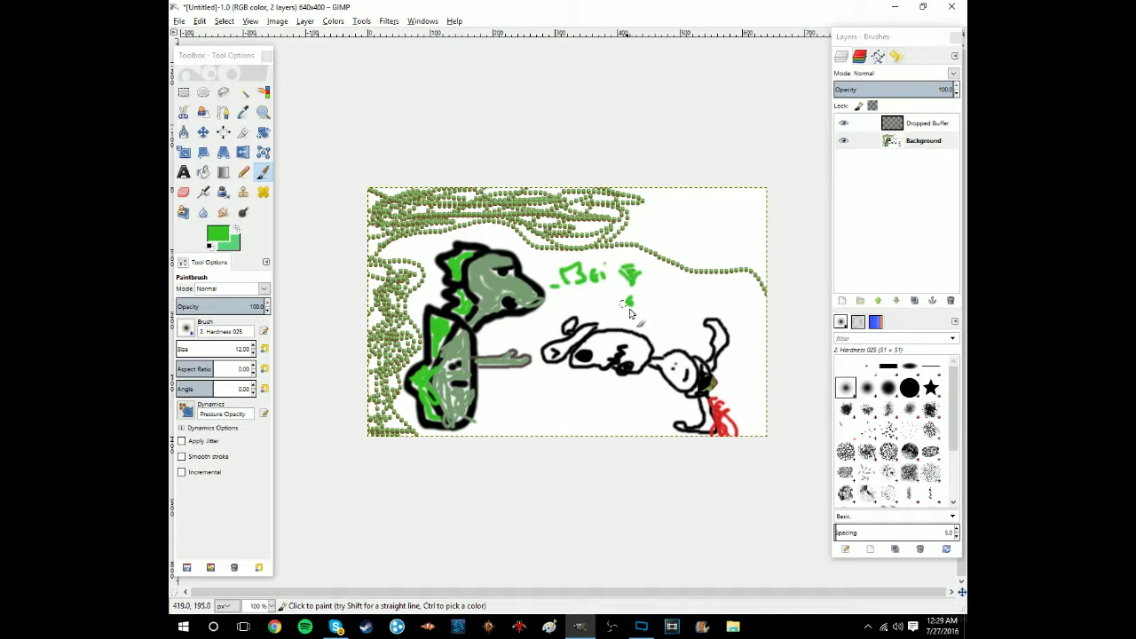
mouse_move(590, 345)
left_mouse_down()
mouse_move(551, 361)
mouse_move(574, 339)
mouse_move(570, 326)
mouse_move(594, 335)
mouse_move(555, 354)
left_mouse_up()
mouse_move(670, 372)
left_mouse_down()
mouse_move(688, 395)
mouse_move(684, 364)
mouse_move(696, 398)
mouse_move(698, 373)
mouse_move(683, 360)
mouse_move(657, 362)
mouse_move(683, 391)
mouse_move(669, 383)
left_mouse_up()
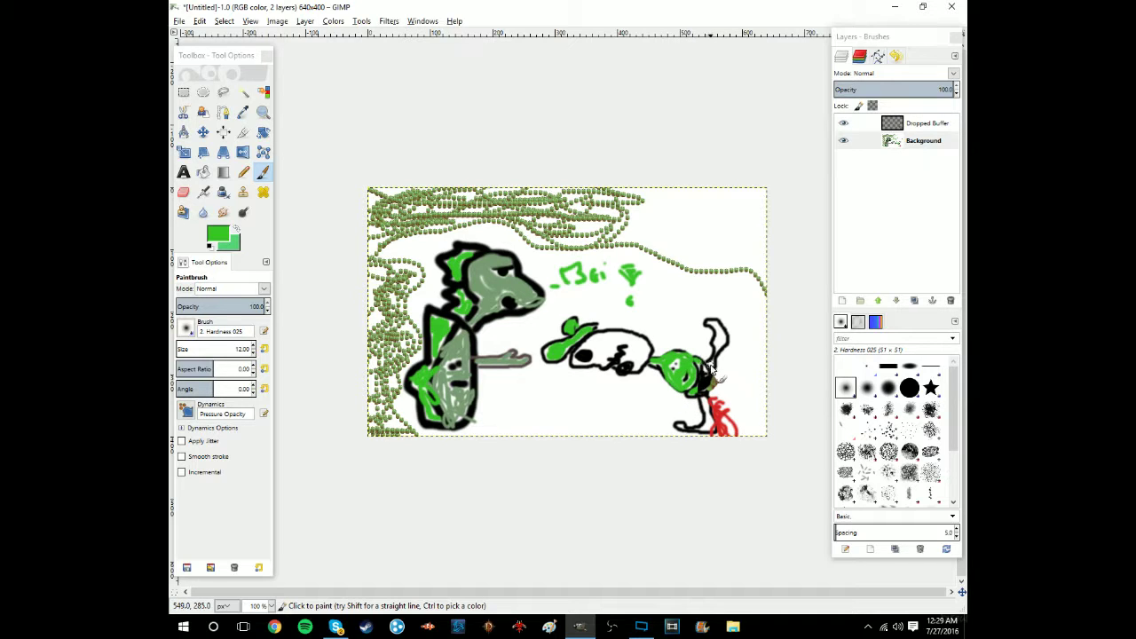
Step: Color the animal's upper and lower rear limbs green, and add thin green lines above and below its round body
left_click_drag(711, 368, 725, 344)
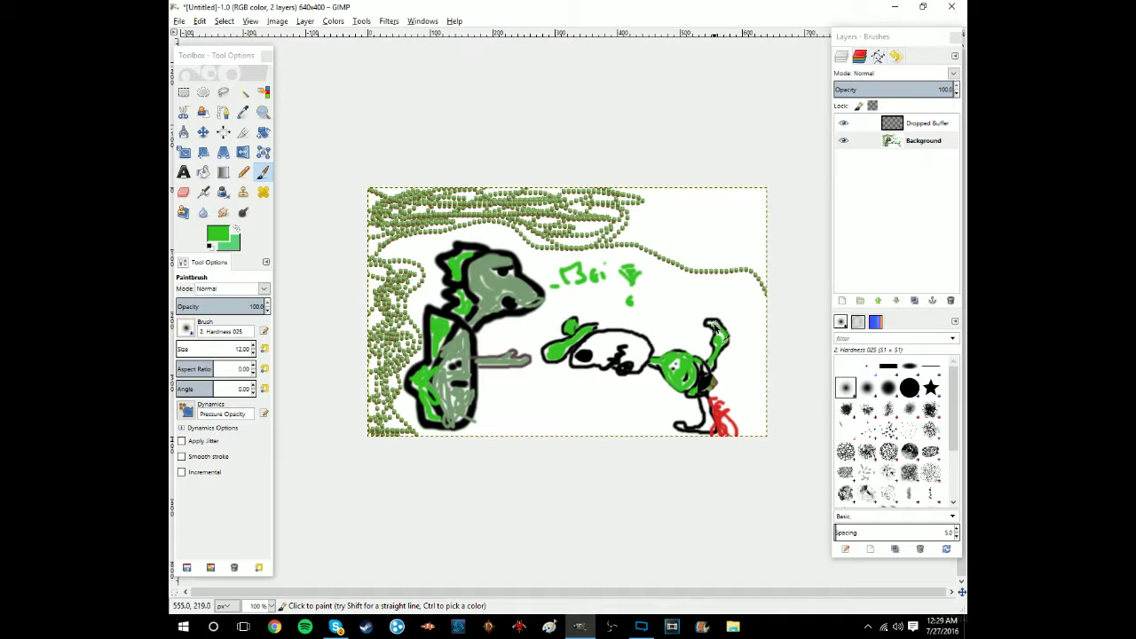
mouse_move(704, 406)
left_mouse_down()
mouse_move(715, 433)
mouse_move(681, 431)
left_mouse_up()
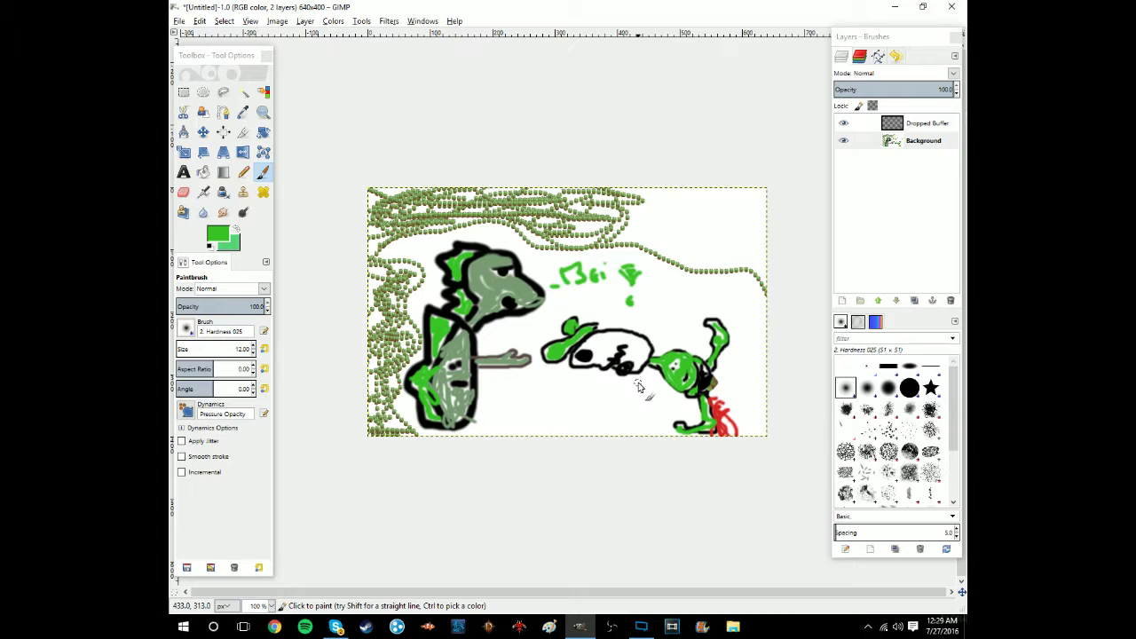
mouse_move(672, 389)
left_mouse_down()
mouse_move(648, 400)
mouse_move(659, 316)
left_mouse_up()
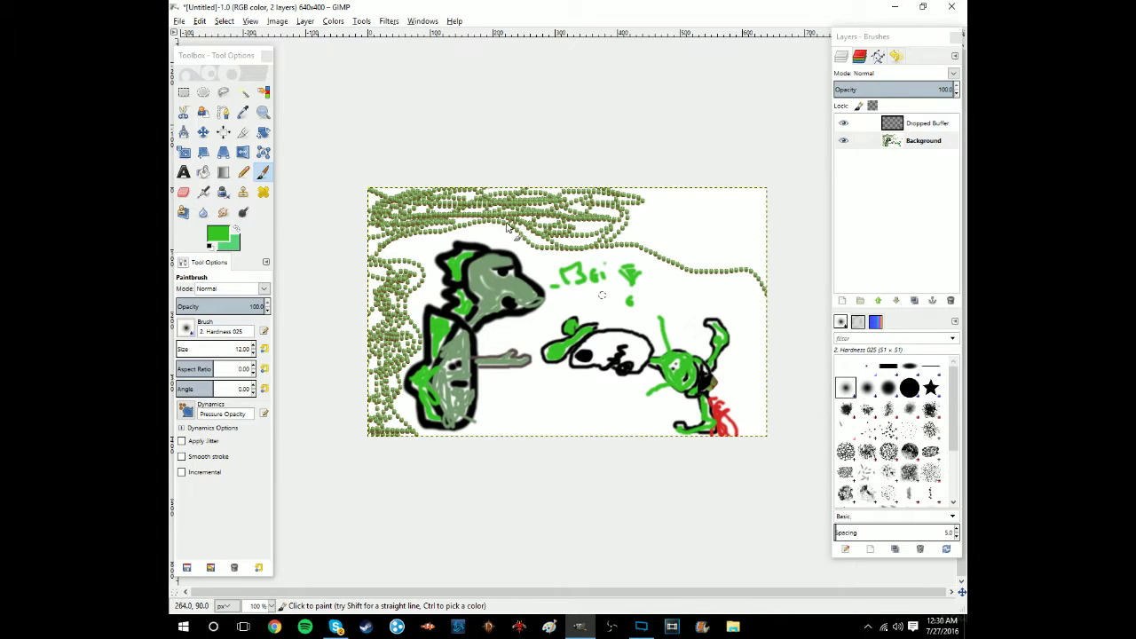
Step: Set the foreground color to mustard yellow c3c125
left_click(218, 235)
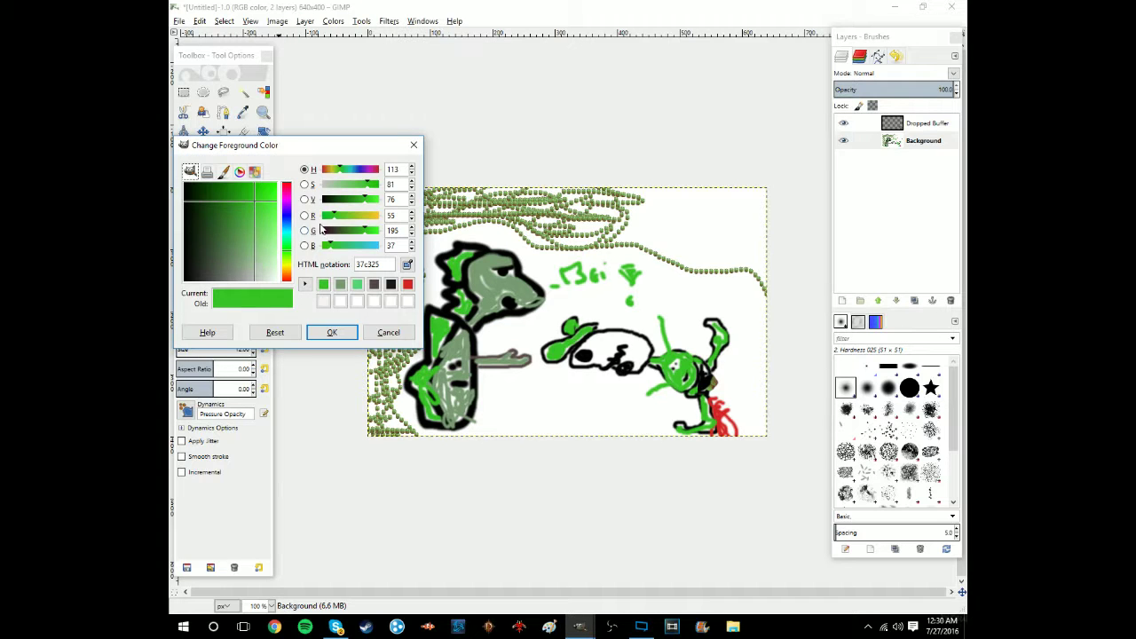
left_click(286, 268)
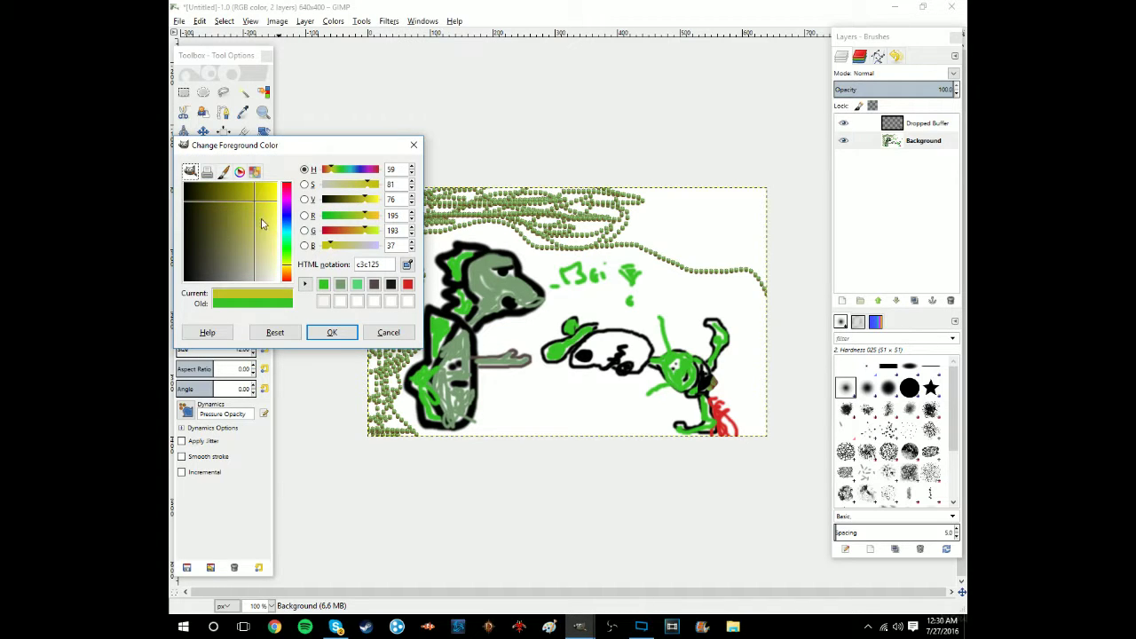
left_click(337, 336)
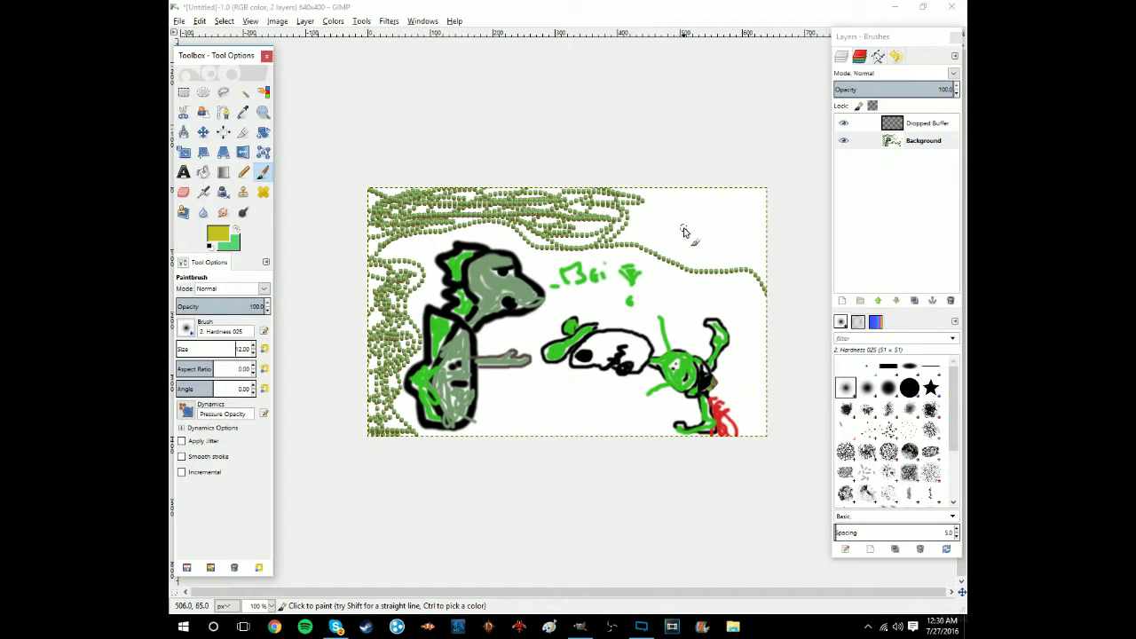
Step: Paint a solid round mustard body in the sky area, with two short legs below and a small loop at its side
mouse_move(693, 220)
left_mouse_down()
mouse_move(680, 227)
mouse_move(713, 223)
mouse_move(693, 235)
mouse_move(689, 221)
mouse_move(708, 238)
mouse_move(683, 232)
left_mouse_up()
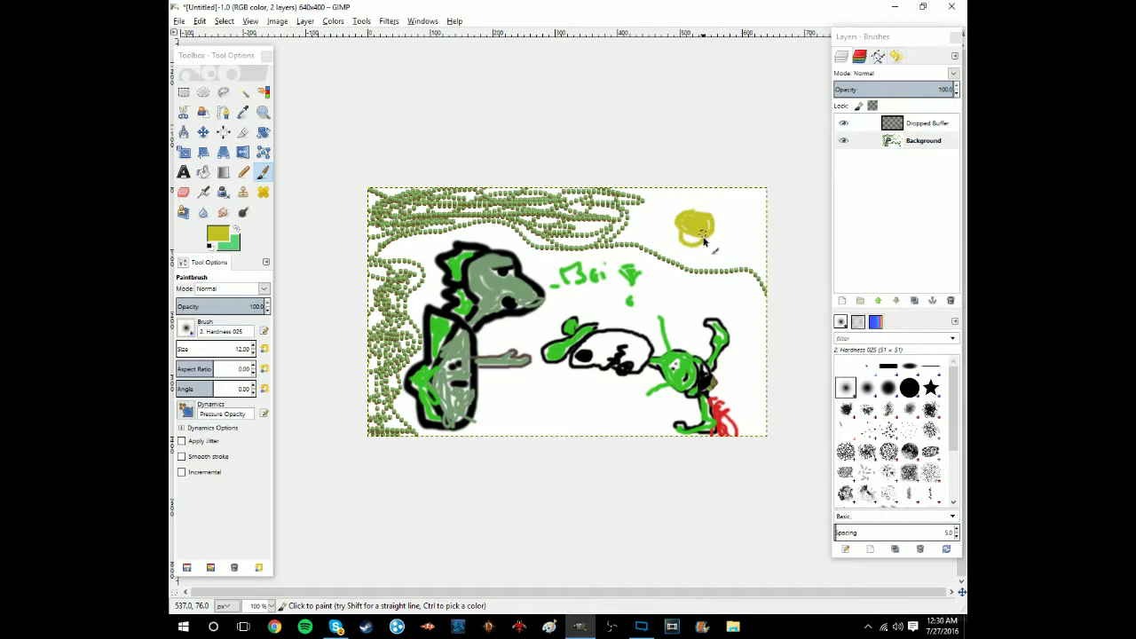
left_click_drag(703, 240, 693, 232)
left_click_drag(682, 249, 710, 258)
mouse_move(714, 217)
left_mouse_down()
mouse_move(736, 229)
mouse_move(711, 230)
left_mouse_up()
Step: Set the foreground color to near-black 252522 and dab dark dots onto the round mustard body
left_click(218, 233)
left_click(202, 281)
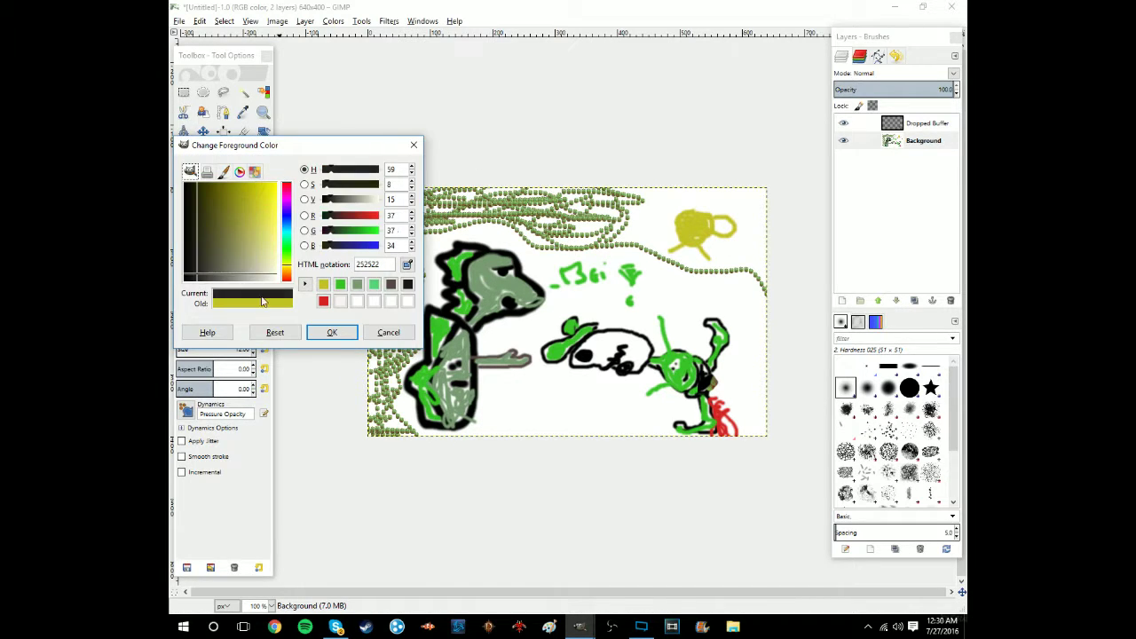
left_click(331, 333)
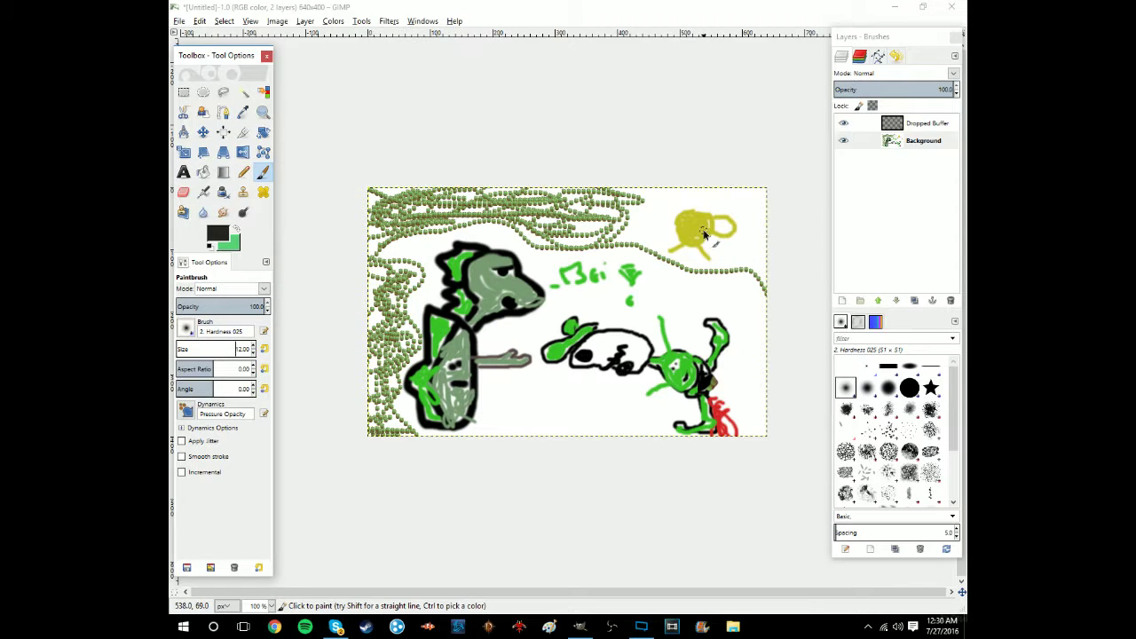
left_click(705, 232)
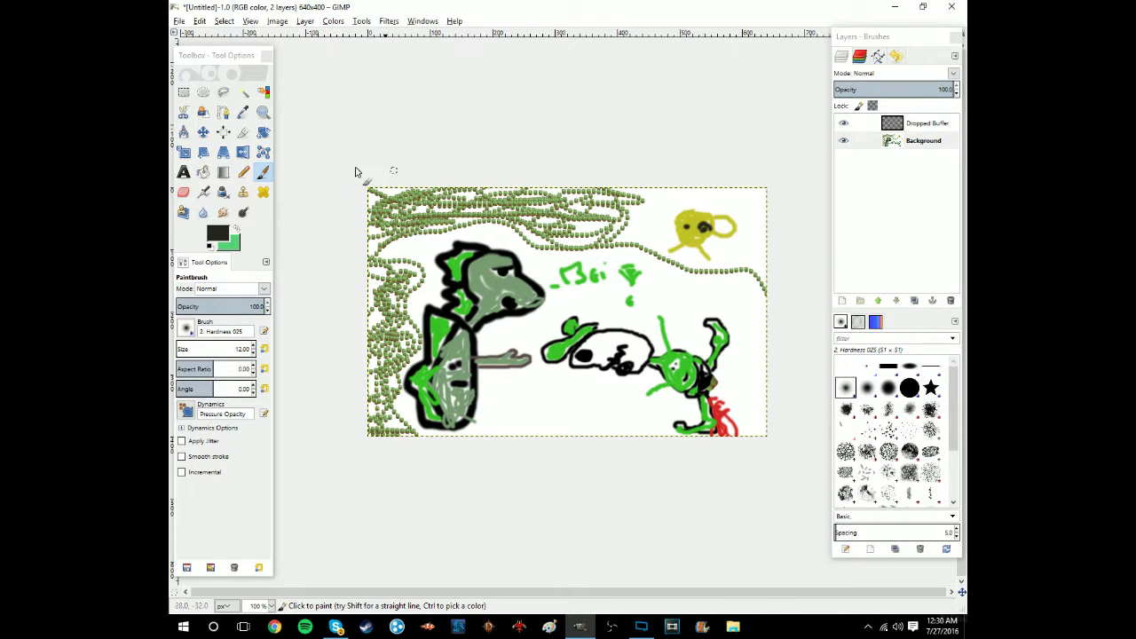
Step: Set the foreground color back to mustard yellow and paint a small head above the round body, reaching the canvas edge
left_click(218, 234)
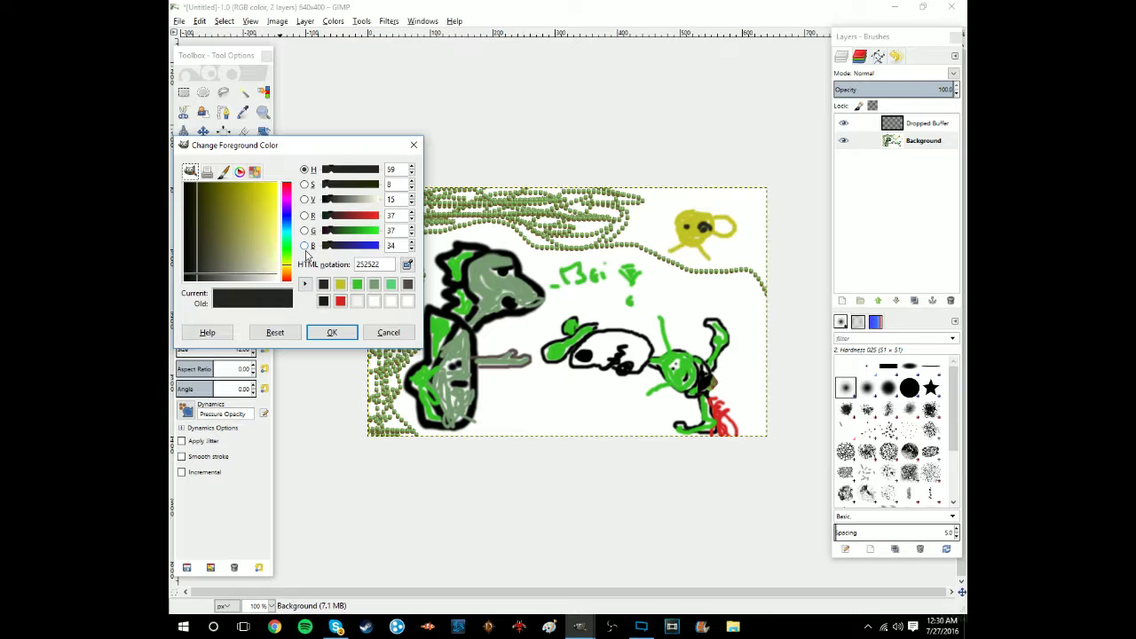
left_click(263, 217)
left_click(332, 332)
mouse_move(701, 222)
left_mouse_down()
mouse_move(702, 194)
mouse_move(702, 206)
left_mouse_up()
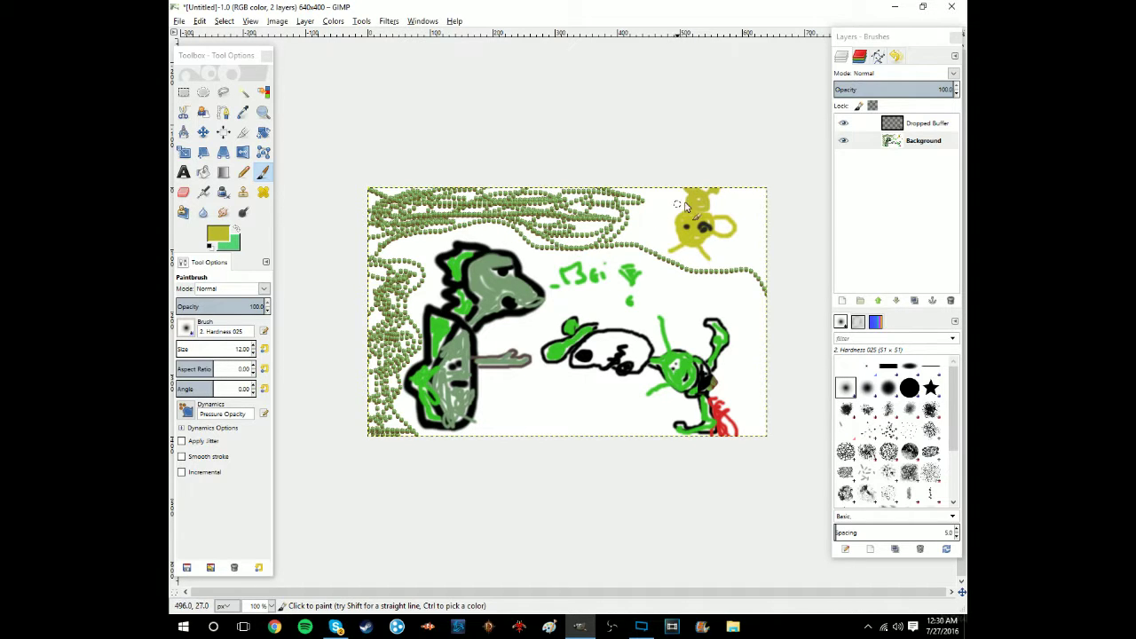
Step: Set the foreground color to orange-red bc502f
left_click(222, 236)
left_click(283, 279)
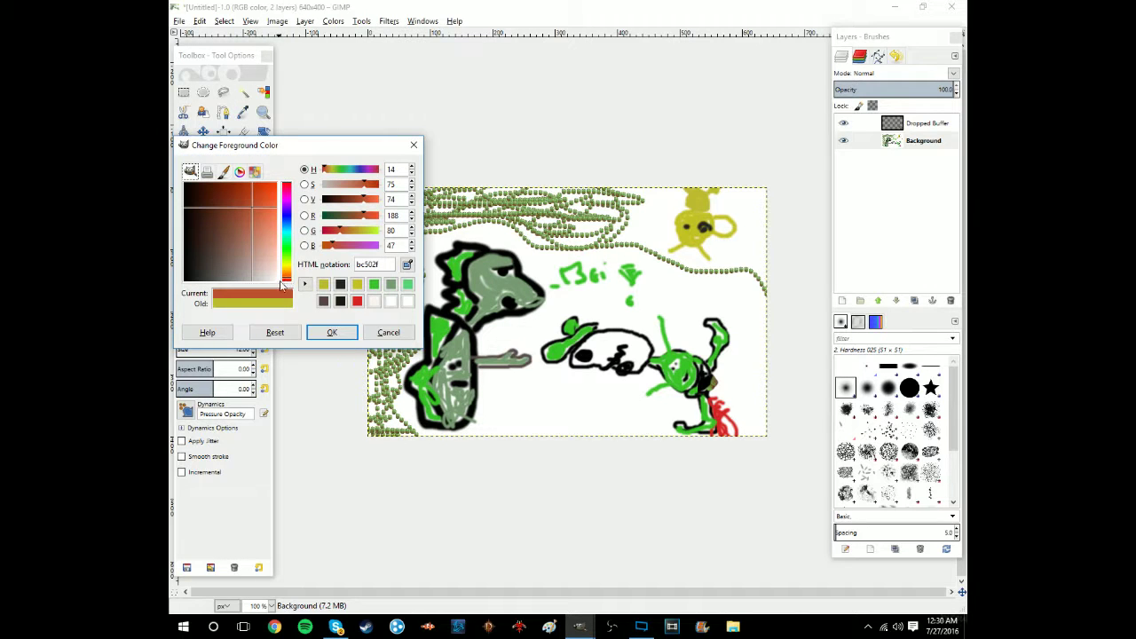
left_click(339, 335)
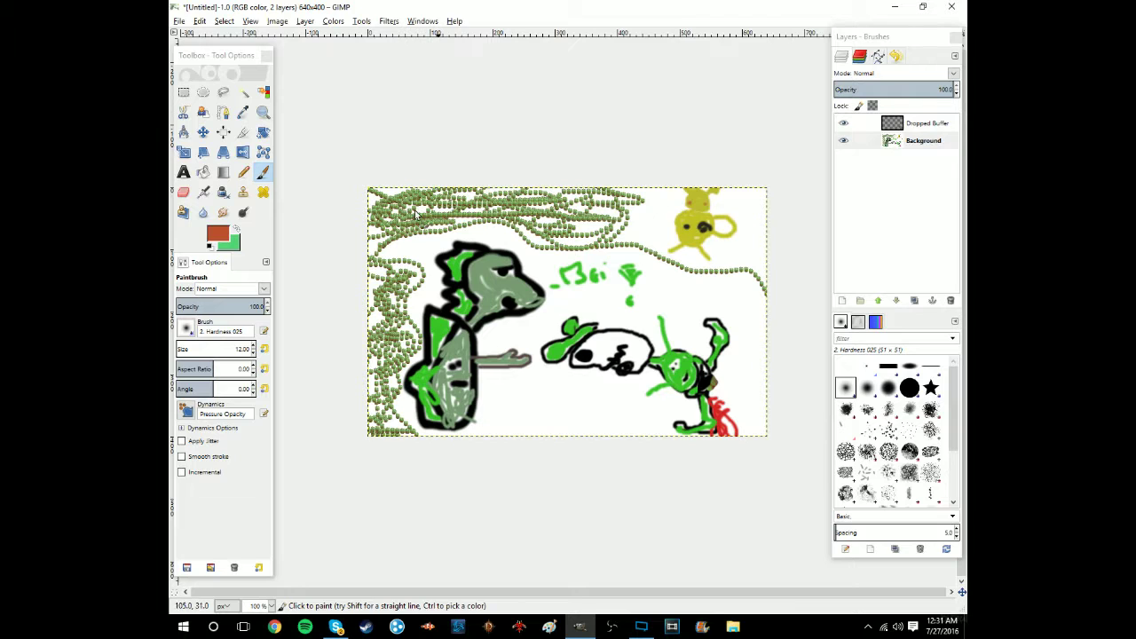
Step: Set the foreground color to near-black 201e1d for adding dark facial dots to the yellow creature's head
left_click(218, 236)
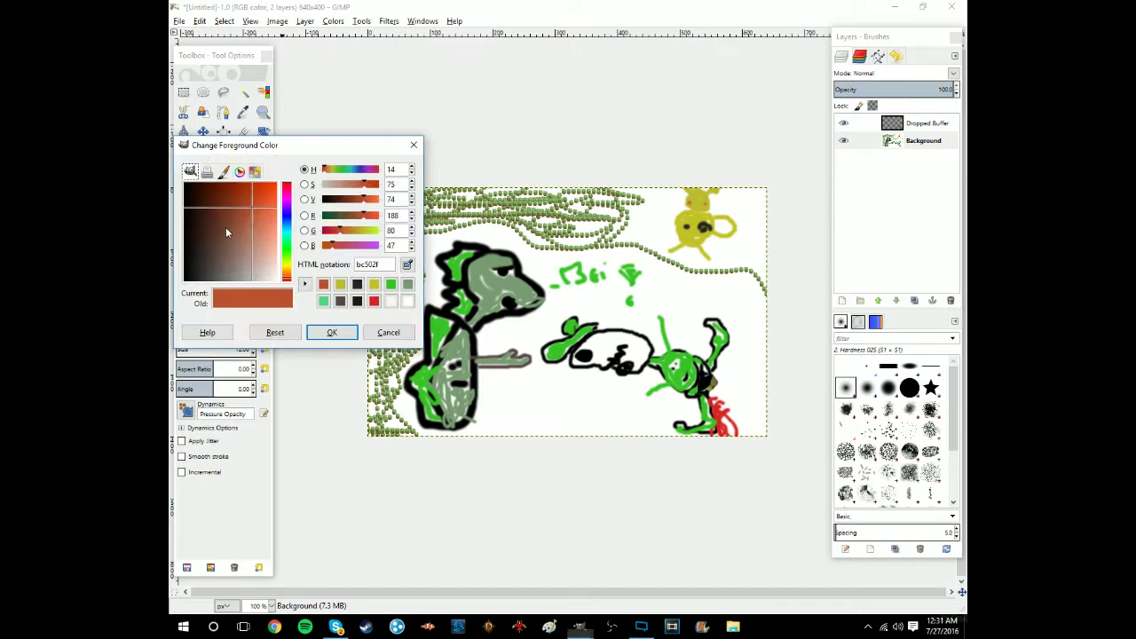
left_click(184, 277)
left_click(332, 332)
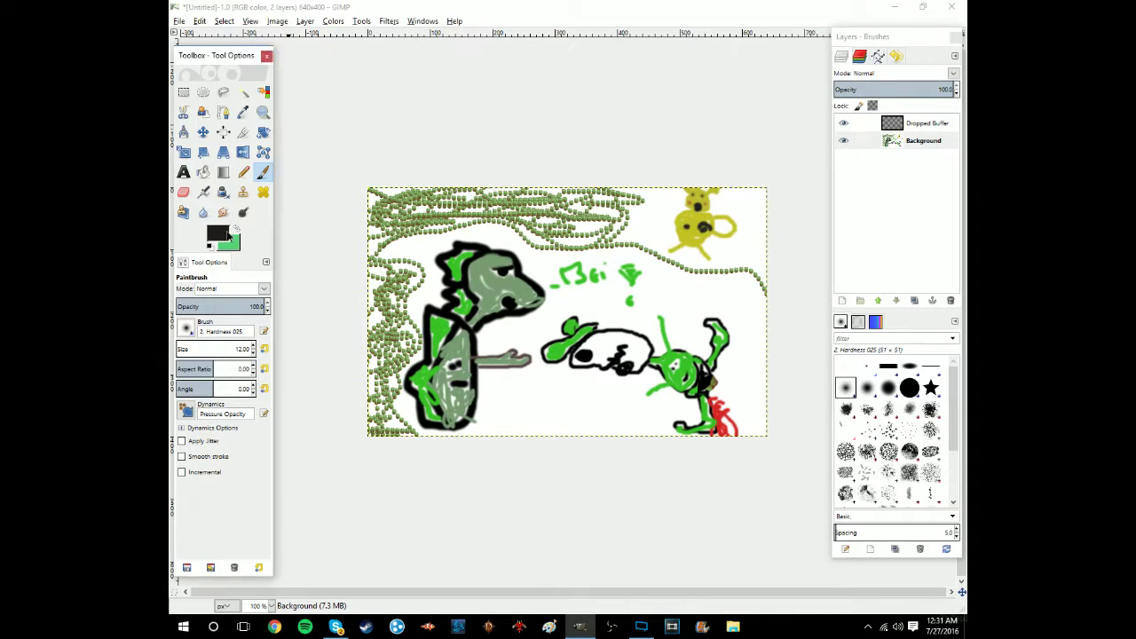
Step: Set the foreground color to olive yellow and outline a long limb slanting down from the yellow creature's body
left_click(223, 231)
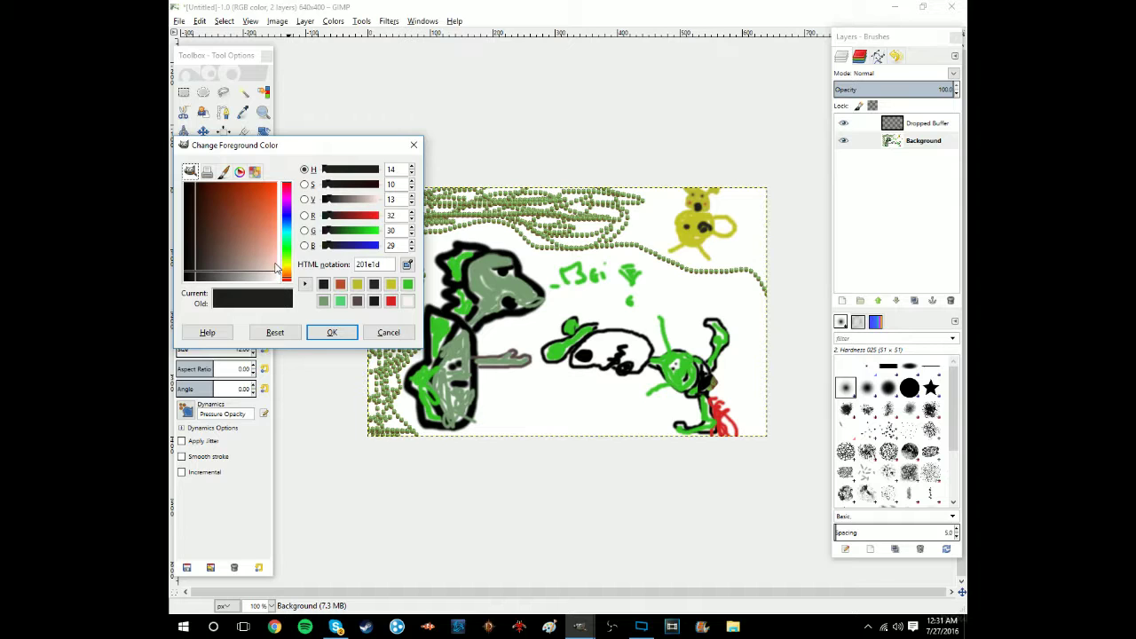
left_click(286, 262)
left_click(247, 206)
left_click(332, 336)
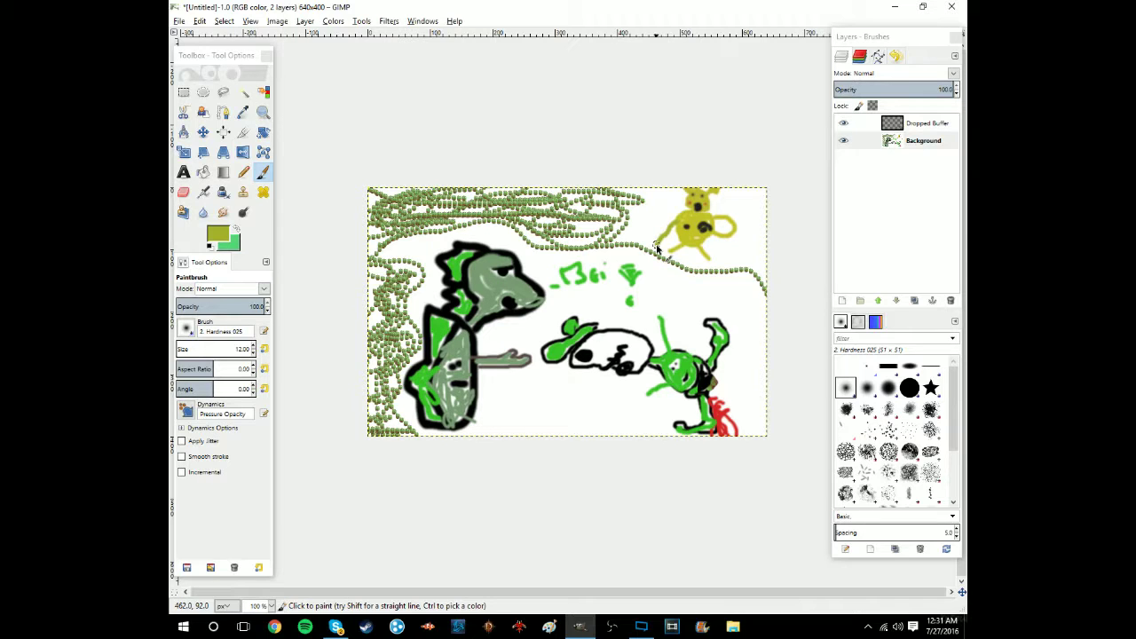
left_click_drag(655, 251, 668, 257)
Step: Set the foreground color to bright yellow d8e730, fill the creature's slanting limb, and paint short lettering beneath it with a connecting curved line
left_click(218, 235)
left_click(269, 211)
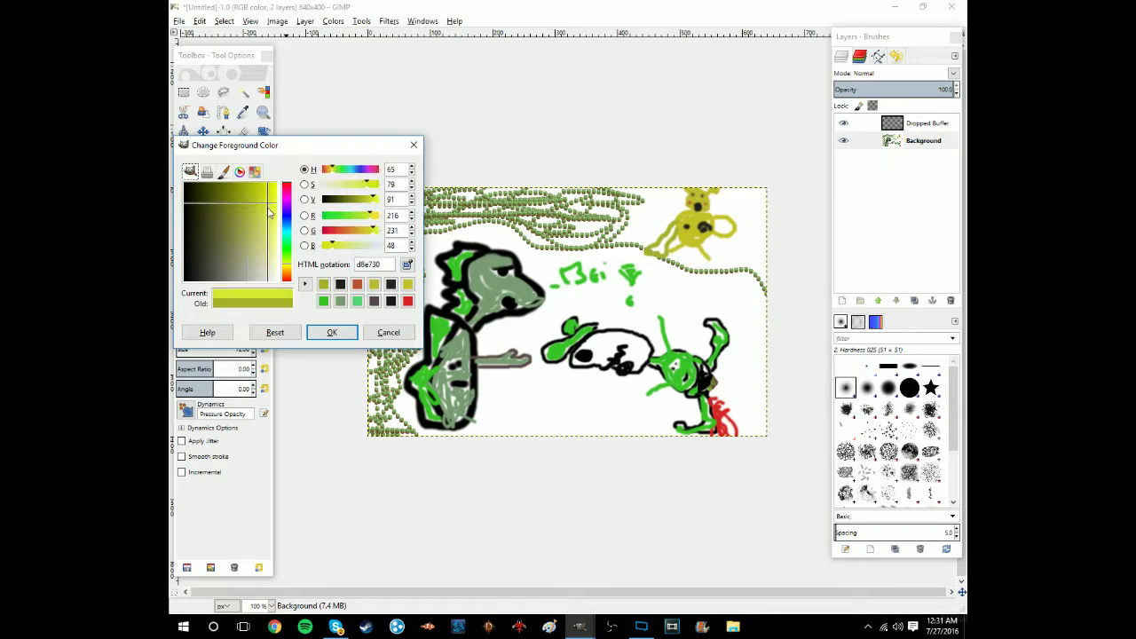
left_click(352, 331)
left_click_drag(681, 231, 652, 255)
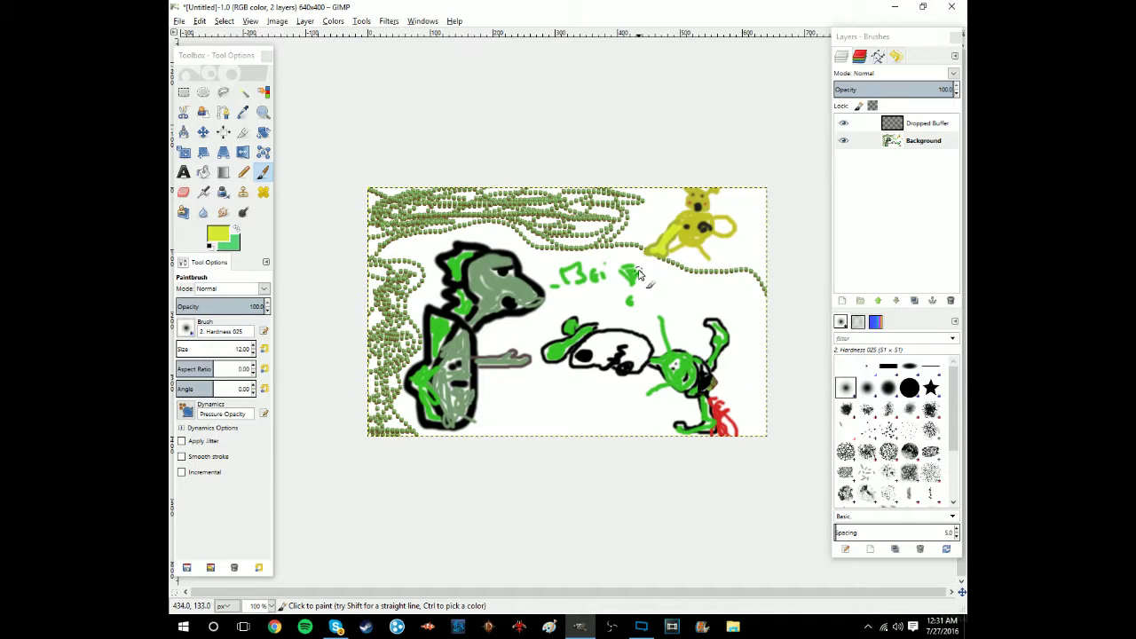
left_click_drag(631, 284, 625, 289)
mouse_move(697, 284)
left_mouse_down()
mouse_move(662, 304)
mouse_move(680, 312)
mouse_move(699, 293)
mouse_move(738, 292)
mouse_move(722, 308)
left_mouse_up()
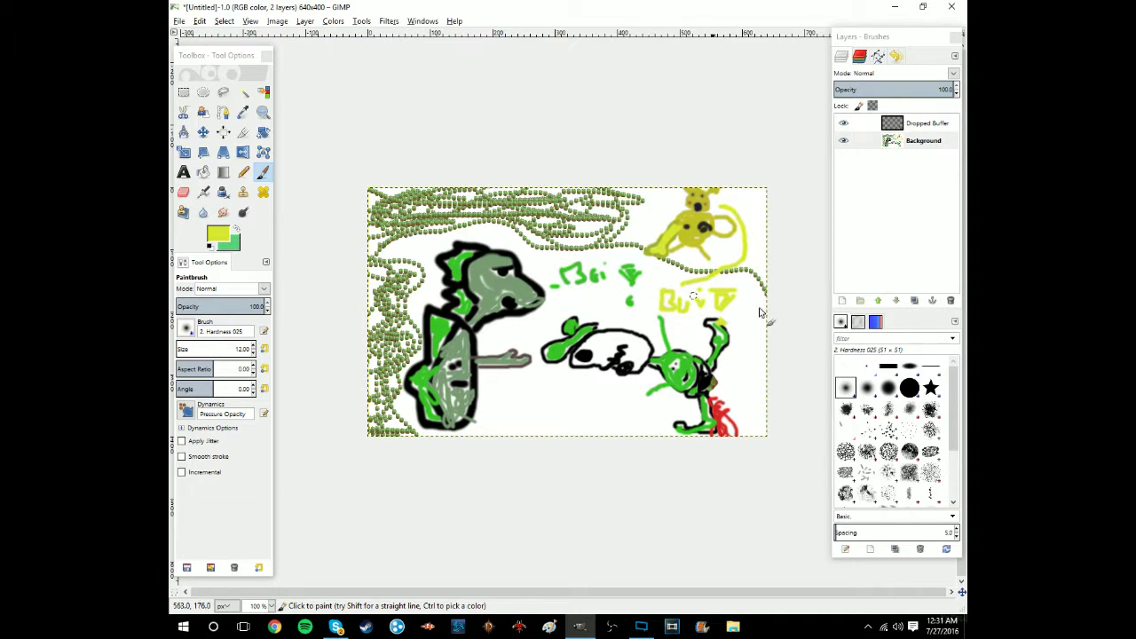
Step: Choose the z Pepper brush and fill the gaps in the pepper scribbles along the drawing's upper and left edges
scroll(885, 446, "down", 5)
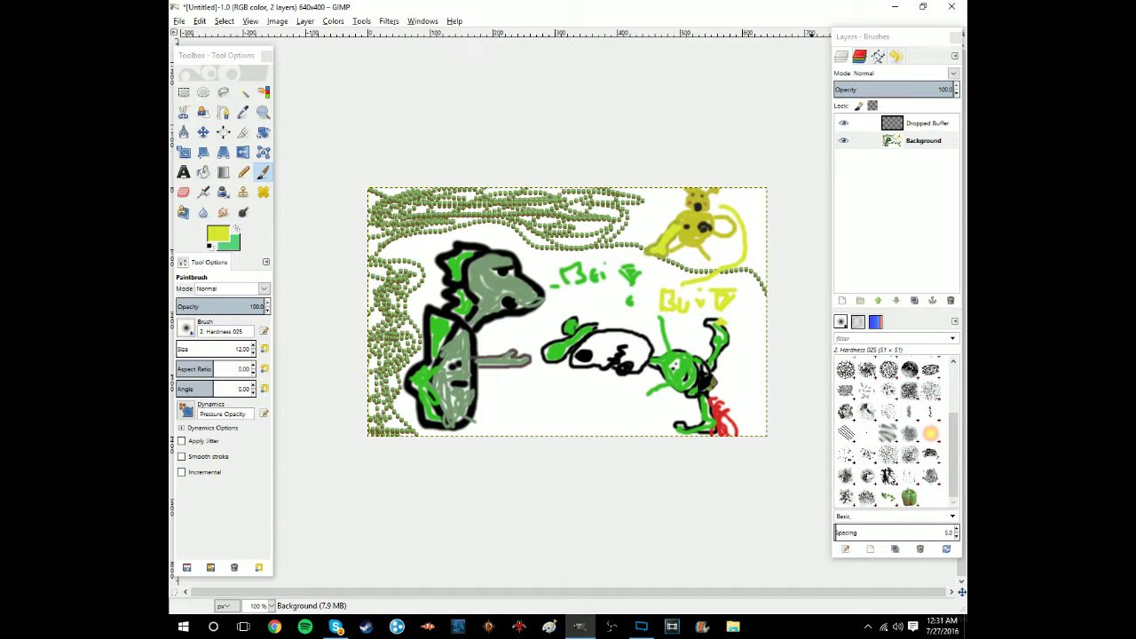
left_click(911, 500)
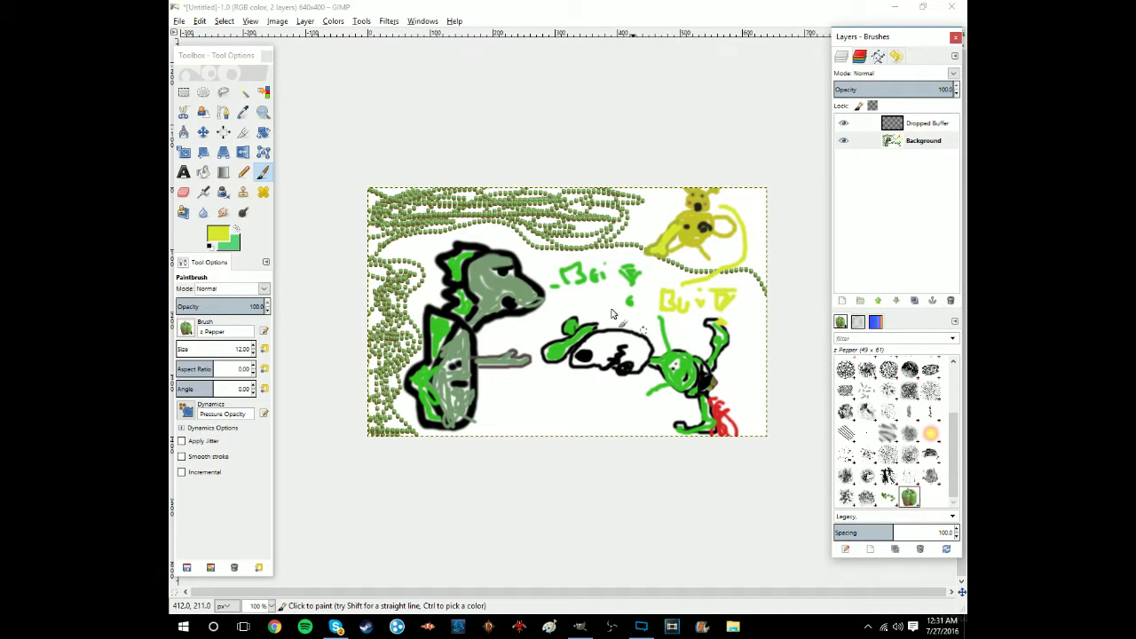
mouse_move(530, 213)
left_mouse_down()
mouse_move(564, 216)
mouse_move(547, 217)
mouse_move(579, 249)
mouse_move(599, 222)
mouse_move(388, 222)
mouse_move(488, 203)
mouse_move(371, 195)
mouse_move(401, 217)
mouse_move(373, 417)
mouse_move(401, 433)
mouse_move(381, 396)
mouse_move(396, 381)
mouse_move(376, 397)
mouse_move(353, 379)
mouse_move(375, 310)
mouse_move(371, 354)
mouse_move(373, 238)
left_mouse_up()
mouse_move(359, 291)
left_mouse_down()
mouse_move(388, 187)
mouse_move(375, 230)
mouse_move(388, 271)
mouse_move(407, 270)
mouse_move(399, 286)
mouse_move(417, 280)
mouse_move(403, 270)
mouse_move(389, 288)
mouse_move(394, 322)
mouse_move(409, 326)
mouse_move(403, 353)
mouse_move(417, 337)
mouse_move(389, 302)
mouse_move(413, 279)
mouse_move(366, 291)
left_mouse_up()
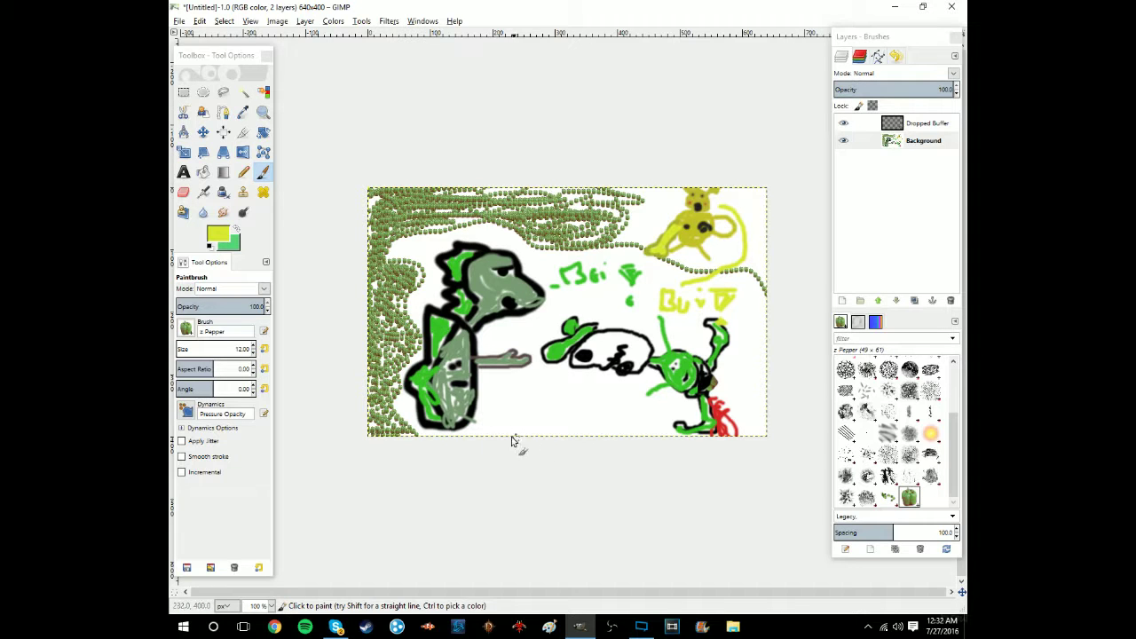
Step: Extend the pepper border along the canvas's bottom and right edges with two low mounds, and fill the enclosed areas with peppers
mouse_move(413, 444)
left_mouse_down()
mouse_move(483, 435)
mouse_move(501, 408)
mouse_move(536, 397)
mouse_move(629, 464)
mouse_move(578, 437)
mouse_move(564, 413)
mouse_move(570, 424)
mouse_move(583, 410)
mouse_move(687, 436)
mouse_move(677, 438)
mouse_move(768, 434)
mouse_move(771, 411)
mouse_move(741, 431)
mouse_move(761, 288)
mouse_move(744, 303)
mouse_move(763, 294)
mouse_move(748, 330)
mouse_move(766, 305)
mouse_move(722, 310)
left_mouse_up()
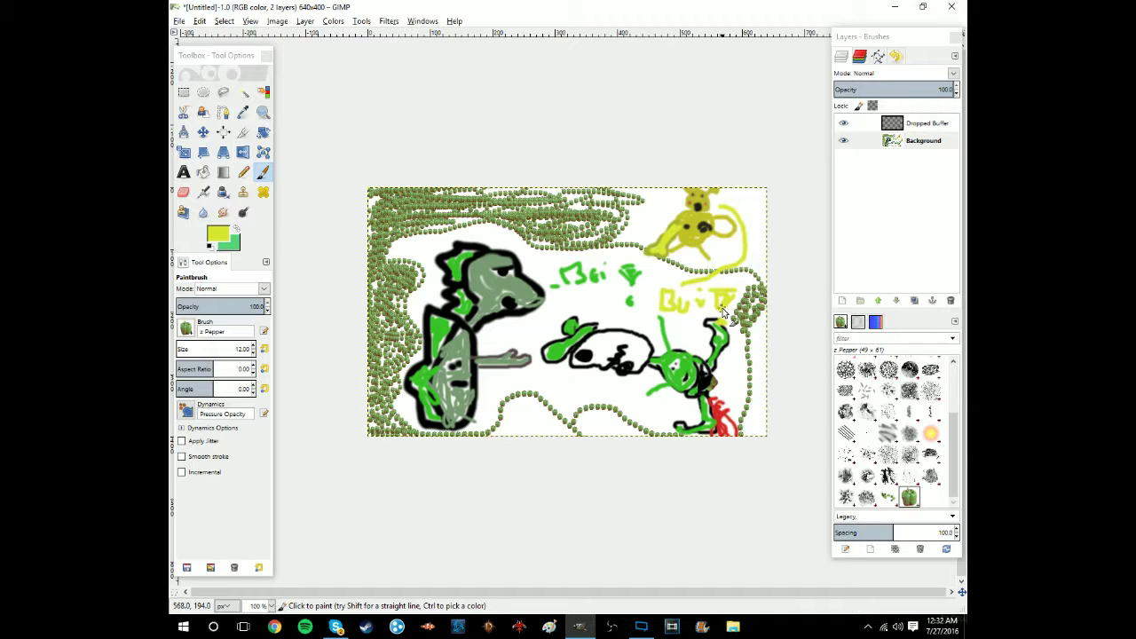
mouse_move(726, 311)
left_mouse_down()
mouse_move(767, 321)
mouse_move(753, 318)
mouse_move(744, 362)
mouse_move(766, 325)
mouse_move(763, 370)
mouse_move(752, 372)
mouse_move(762, 370)
mouse_move(759, 443)
mouse_move(775, 434)
mouse_move(766, 407)
mouse_move(743, 426)
mouse_move(754, 429)
mouse_move(761, 373)
left_mouse_up()
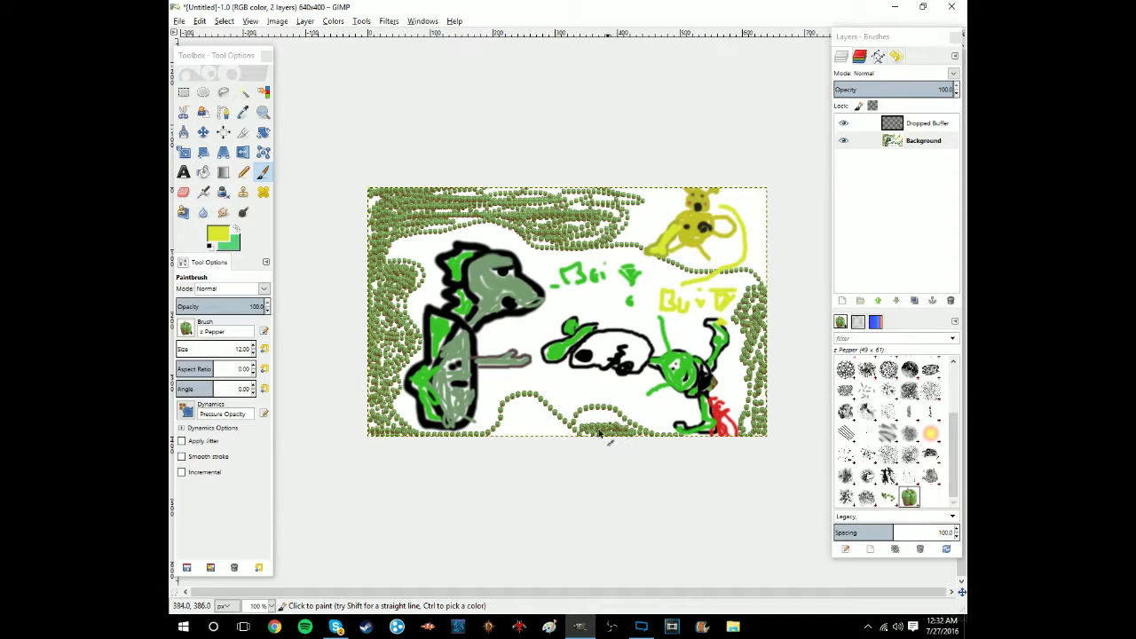
left_click_drag(611, 421, 593, 417)
mouse_move(590, 418)
left_mouse_down()
mouse_move(483, 430)
mouse_move(526, 443)
mouse_move(542, 435)
mouse_move(512, 422)
mouse_move(534, 418)
mouse_move(507, 422)
mouse_move(534, 409)
mouse_move(512, 406)
mouse_move(555, 416)
left_mouse_up()
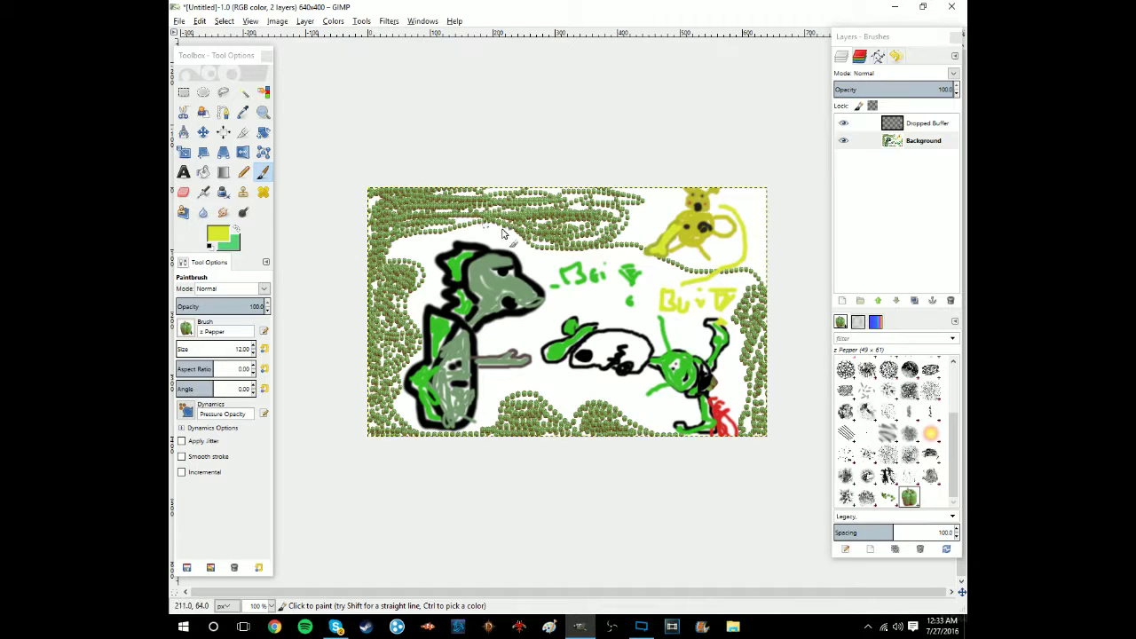
Step: Fill the area around the yellow creature and the upper border gaps with peppers, and add a few peppers above the lying animal
mouse_move(656, 195)
left_mouse_down()
mouse_move(646, 239)
mouse_move(672, 203)
mouse_move(701, 240)
mouse_move(684, 262)
mouse_move(692, 255)
mouse_move(693, 267)
mouse_move(682, 264)
mouse_move(722, 274)
mouse_move(722, 251)
mouse_move(755, 275)
mouse_move(747, 262)
mouse_move(756, 271)
mouse_move(761, 217)
mouse_move(752, 251)
mouse_move(750, 211)
mouse_move(717, 209)
mouse_move(749, 201)
mouse_move(767, 284)
mouse_move(763, 274)
mouse_move(753, 305)
left_mouse_up()
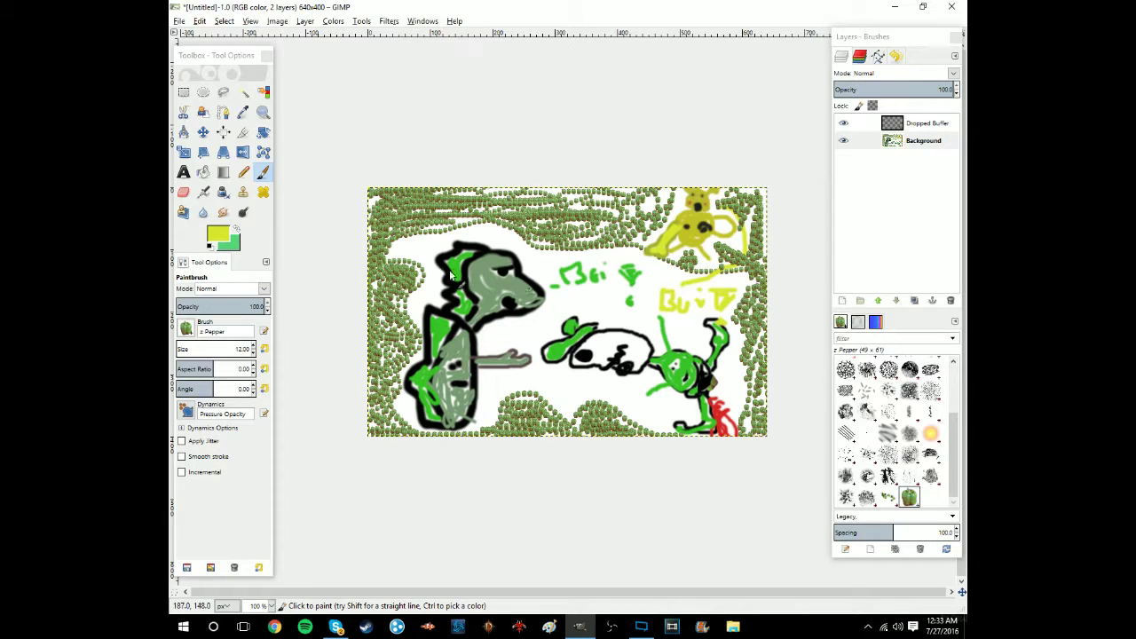
mouse_move(497, 227)
left_mouse_down()
mouse_move(382, 253)
mouse_move(397, 216)
mouse_move(509, 205)
mouse_move(476, 186)
mouse_move(542, 200)
mouse_move(637, 244)
mouse_move(672, 211)
mouse_move(670, 188)
mouse_move(660, 221)
mouse_move(618, 233)
left_mouse_up()
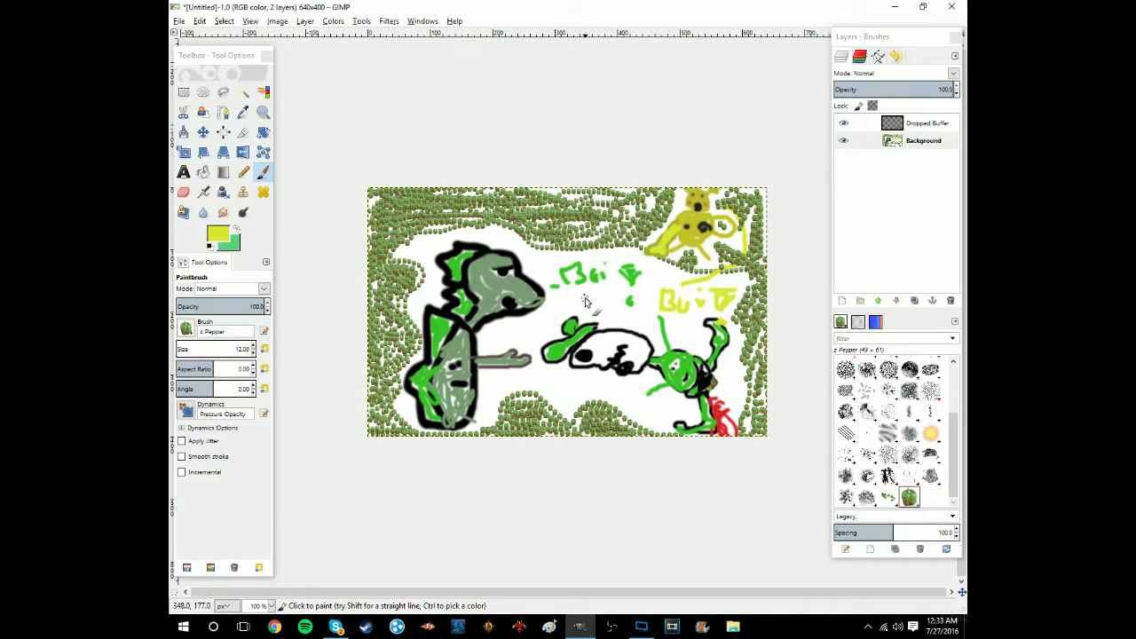
mouse_move(581, 300)
left_mouse_down()
mouse_move(591, 299)
mouse_move(572, 306)
mouse_move(595, 318)
left_mouse_up()
Step: Set the foreground color to near-black 141412, choose the 2. Hardness 025 brush, and touch up the yellow creature's face with a dark dot
left_click(221, 235)
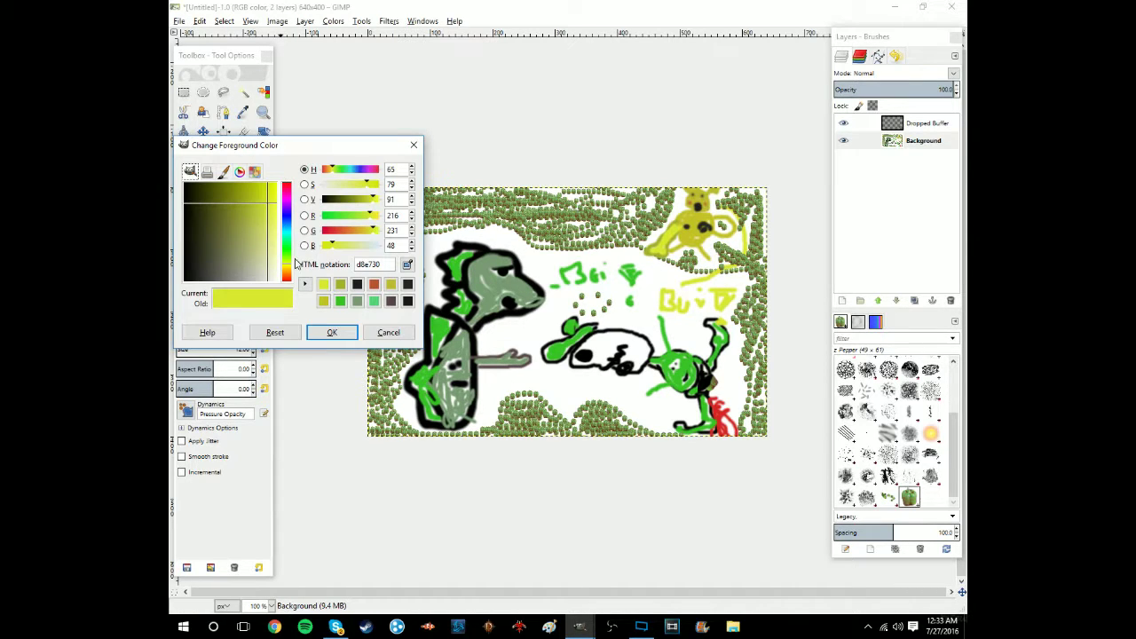
left_click(209, 283)
left_click(331, 332)
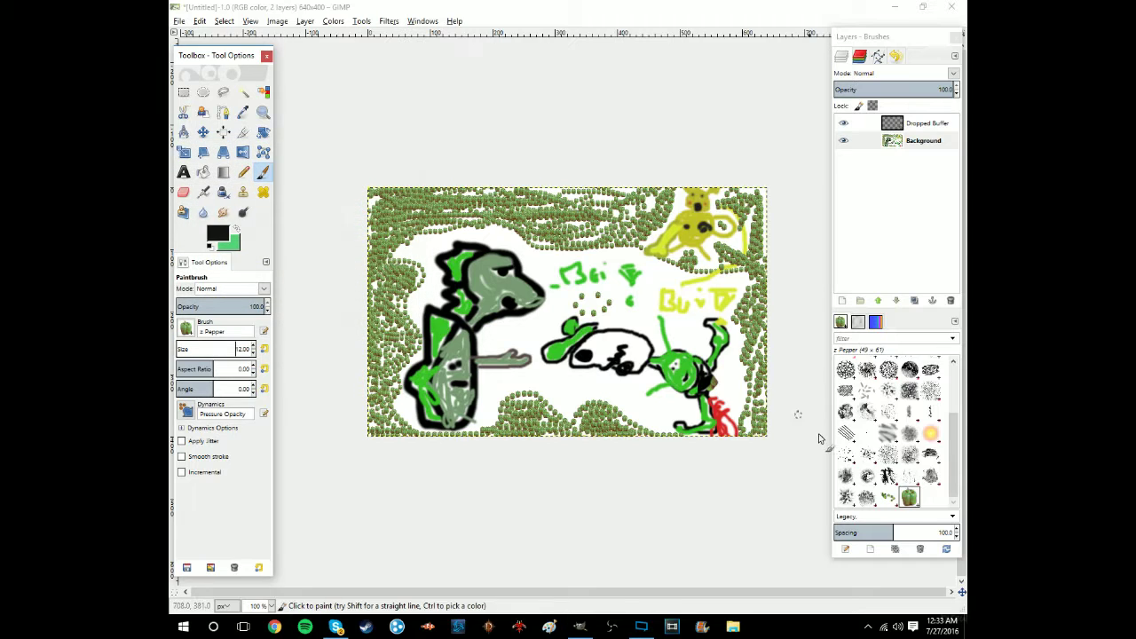
scroll(855, 439, "up", 5)
left_click(846, 390)
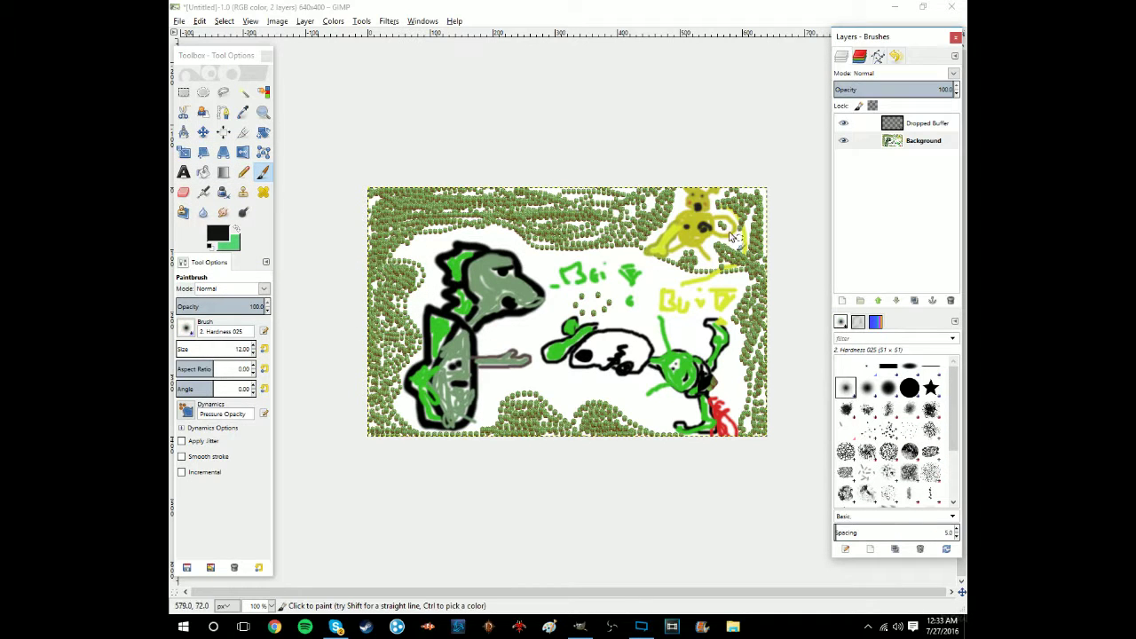
left_click(697, 197)
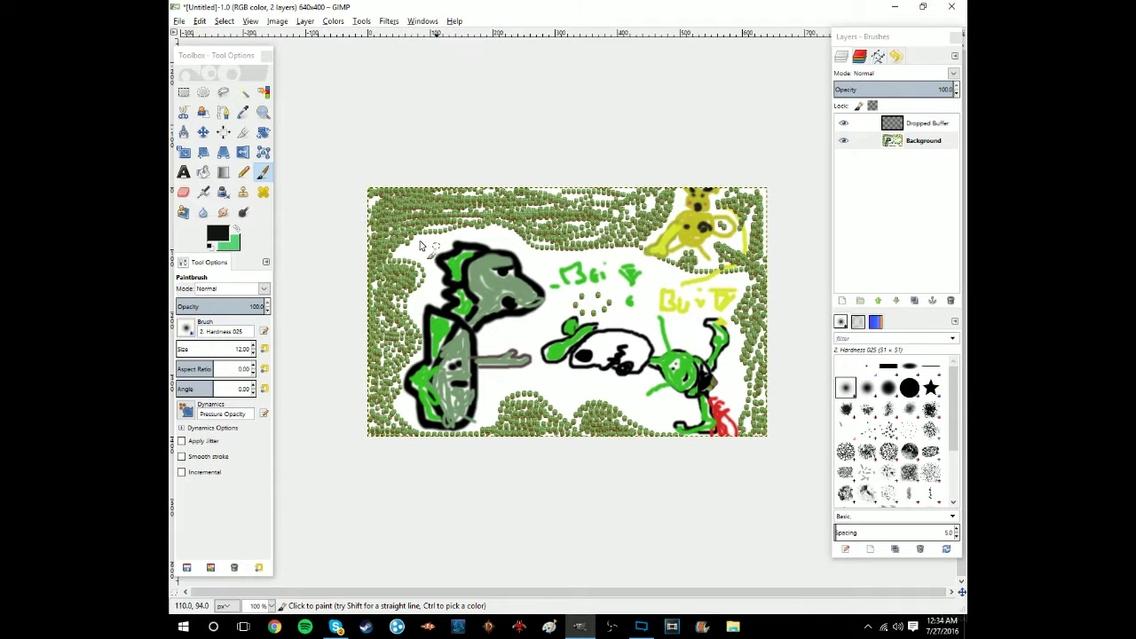
Step: Choose the Sparks brush and paint large orange lettering across the pepper area in the drawing's upper left corner
scroll(915, 478, "down", 3)
scroll(914, 478, "down", 2)
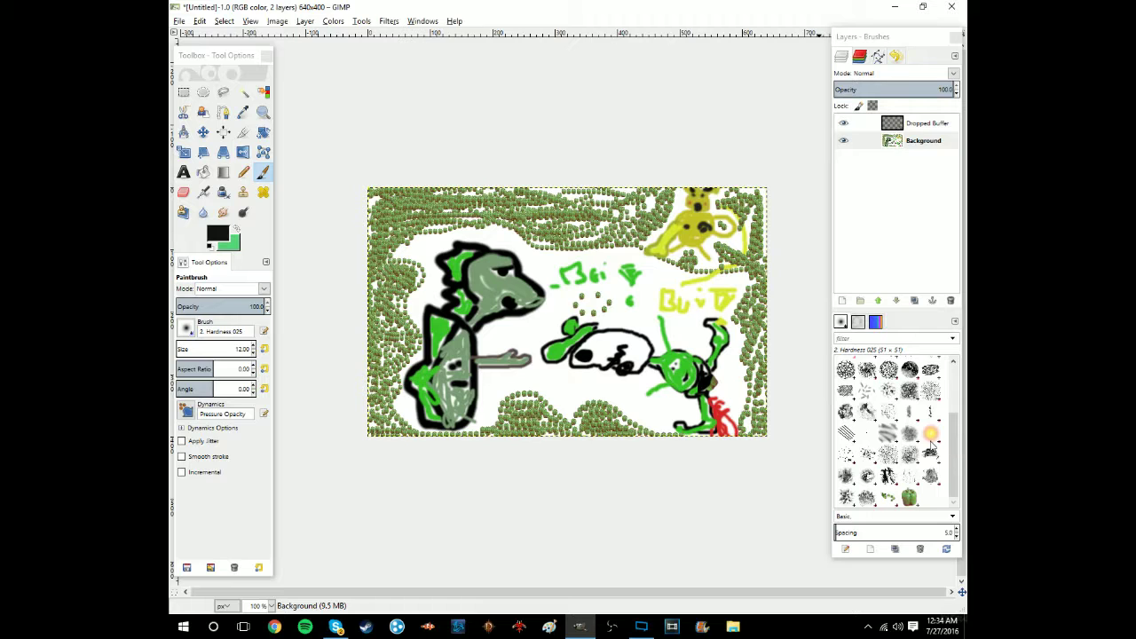
left_click(931, 435)
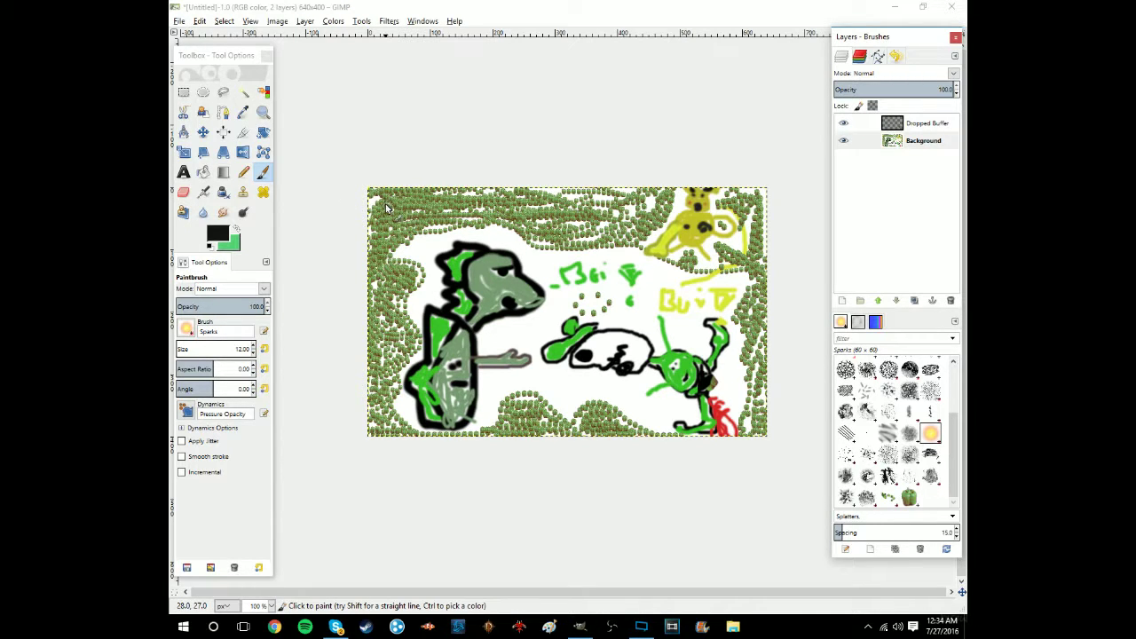
mouse_move(389, 208)
left_mouse_down()
mouse_move(385, 249)
mouse_move(404, 206)
mouse_move(401, 238)
mouse_move(428, 209)
mouse_move(474, 204)
mouse_move(461, 226)
mouse_move(523, 210)
mouse_move(502, 200)
mouse_move(533, 209)
mouse_move(487, 223)
mouse_move(519, 216)
mouse_move(511, 199)
mouse_move(494, 200)
mouse_move(537, 210)
mouse_move(497, 222)
mouse_move(488, 204)
mouse_move(459, 202)
mouse_move(480, 208)
mouse_move(463, 228)
mouse_move(434, 206)
mouse_move(426, 221)
mouse_move(453, 209)
mouse_move(421, 215)
mouse_move(458, 210)
mouse_move(406, 202)
mouse_move(407, 232)
mouse_move(408, 221)
mouse_move(387, 222)
mouse_move(387, 204)
mouse_move(389, 237)
mouse_move(389, 216)
mouse_move(523, 214)
left_mouse_up()
Step: Switch to Skype, start a voice call in the open group conversation, and return to GIMP with the call overlay closed
left_click(336, 627)
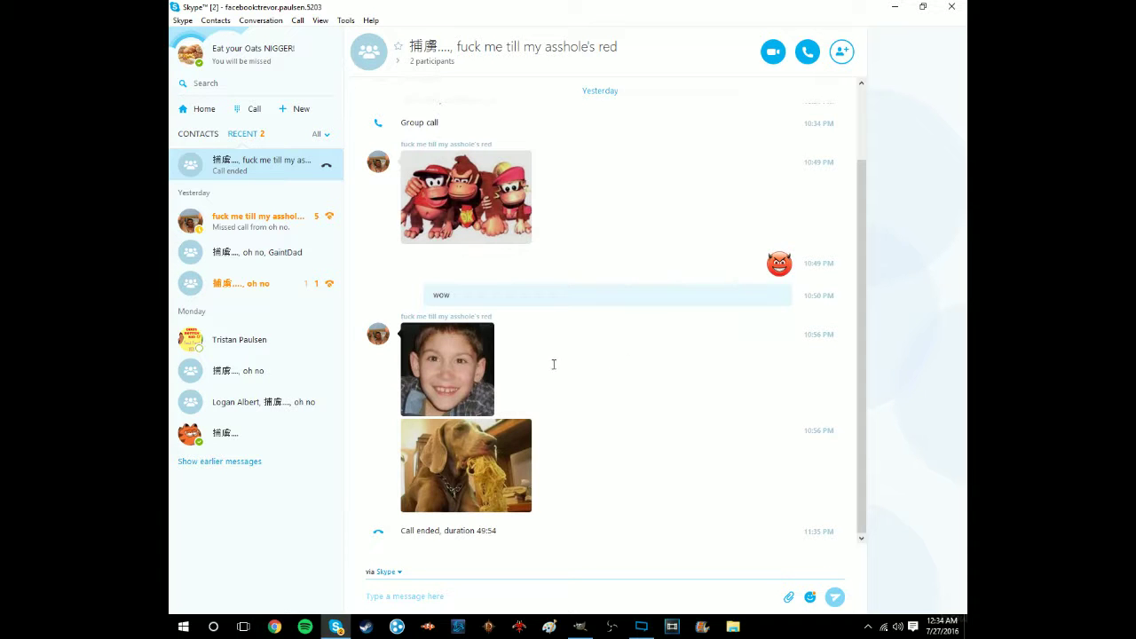
left_click(804, 51)
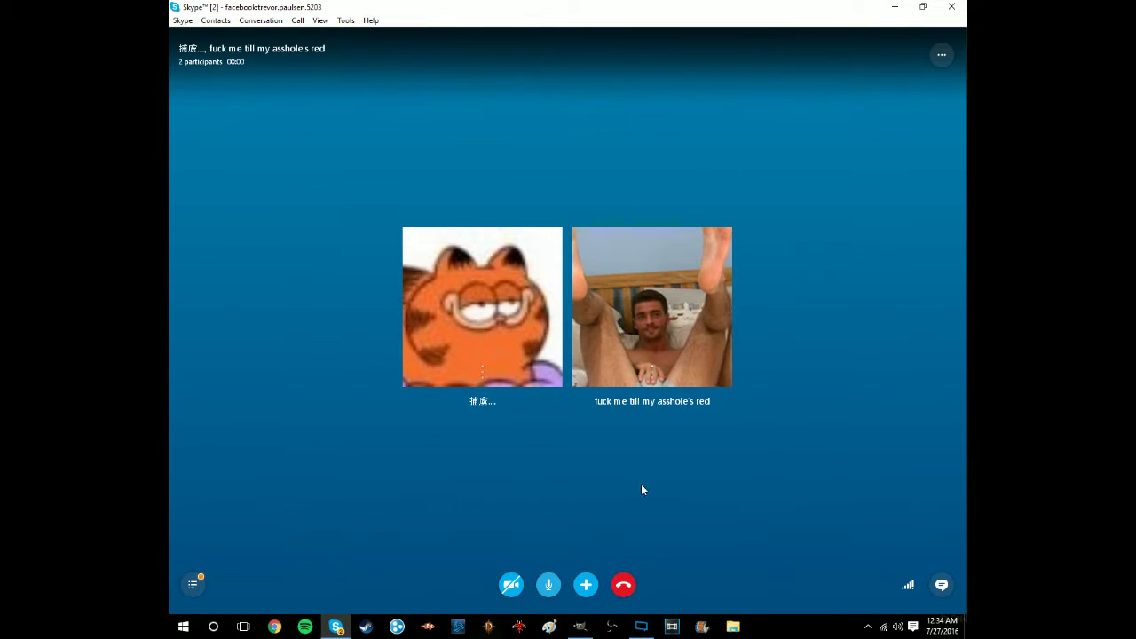
mouse_move(577, 629)
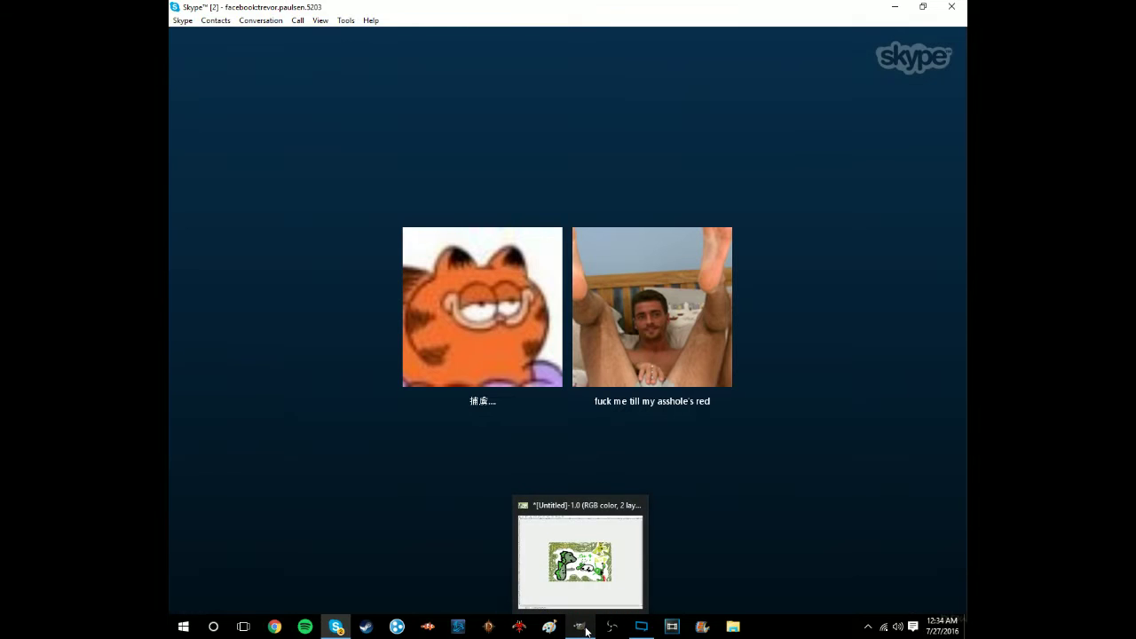
left_click(586, 631)
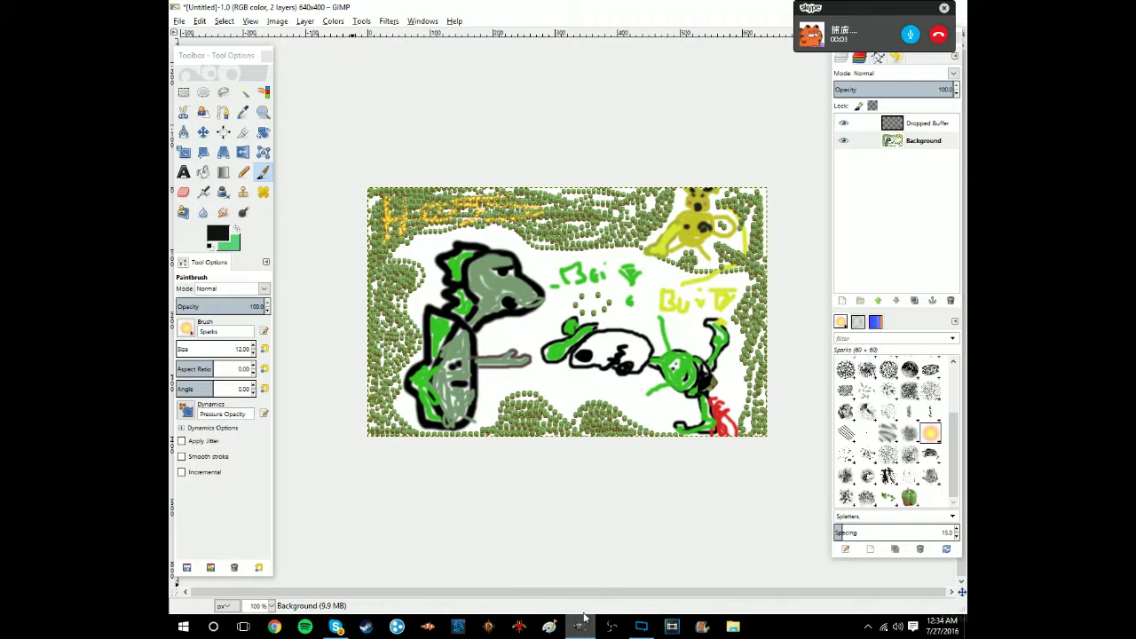
left_click(944, 8)
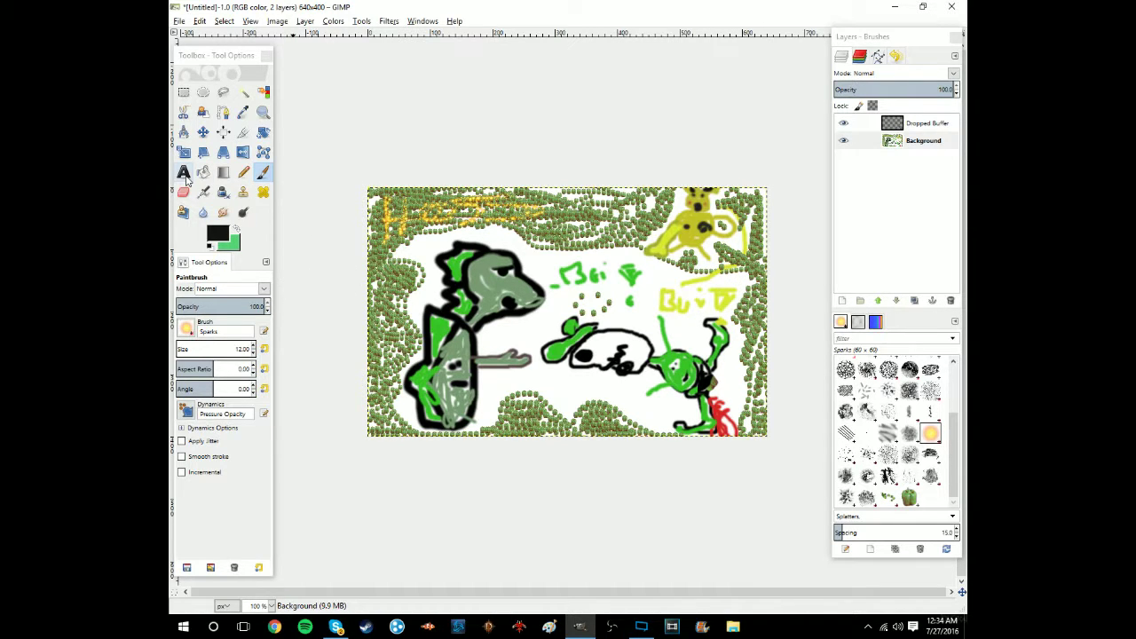
Step: Set the foreground color to off-white f0f1e8, choose the 2. Hardness 025 brush, and paint over the lying animal's black face details
left_click(217, 234)
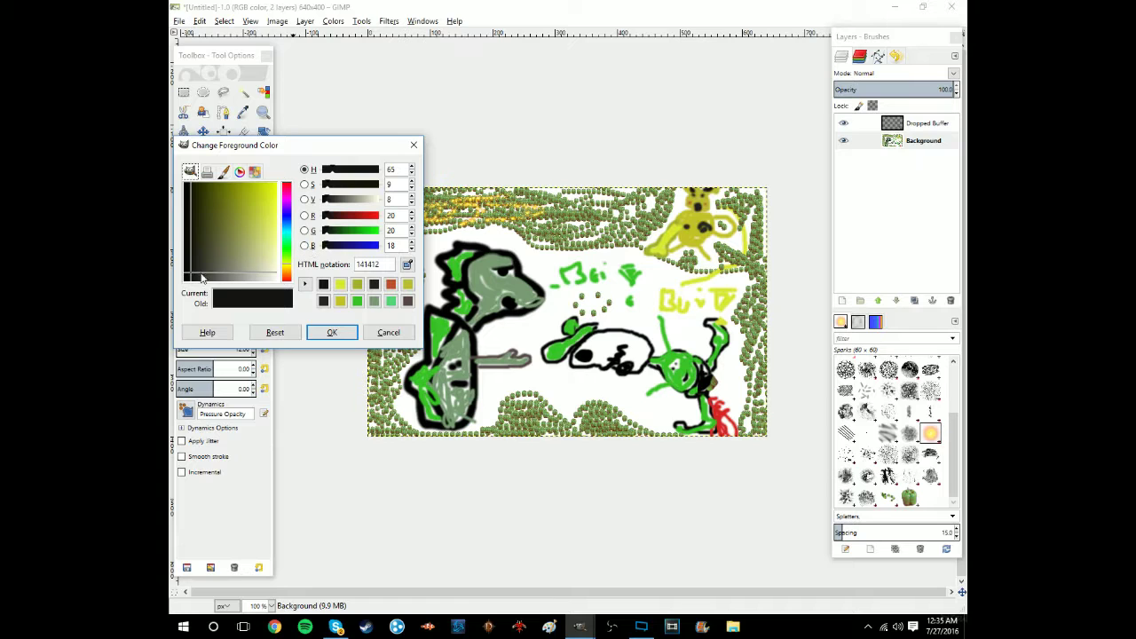
left_click(272, 280)
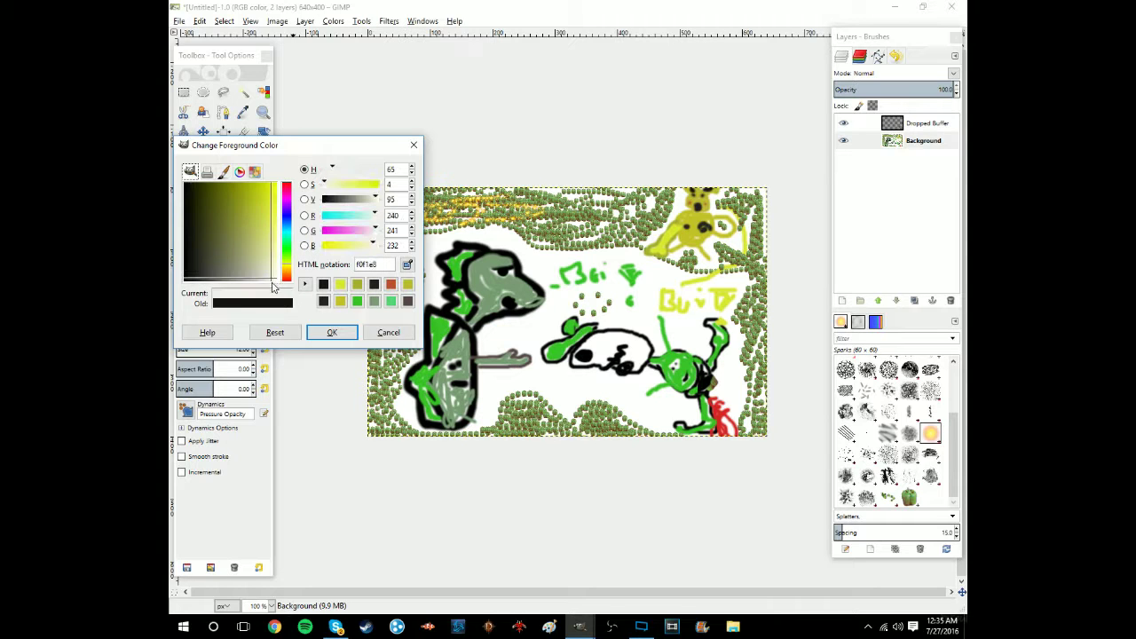
left_click(332, 332)
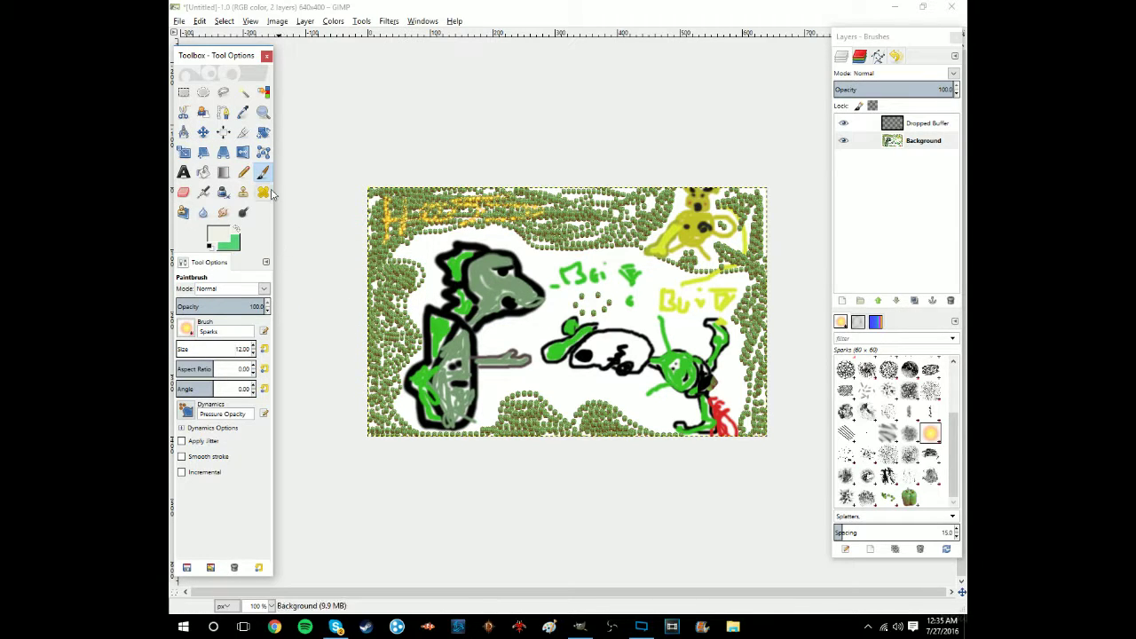
scroll(888, 426, "up", 5)
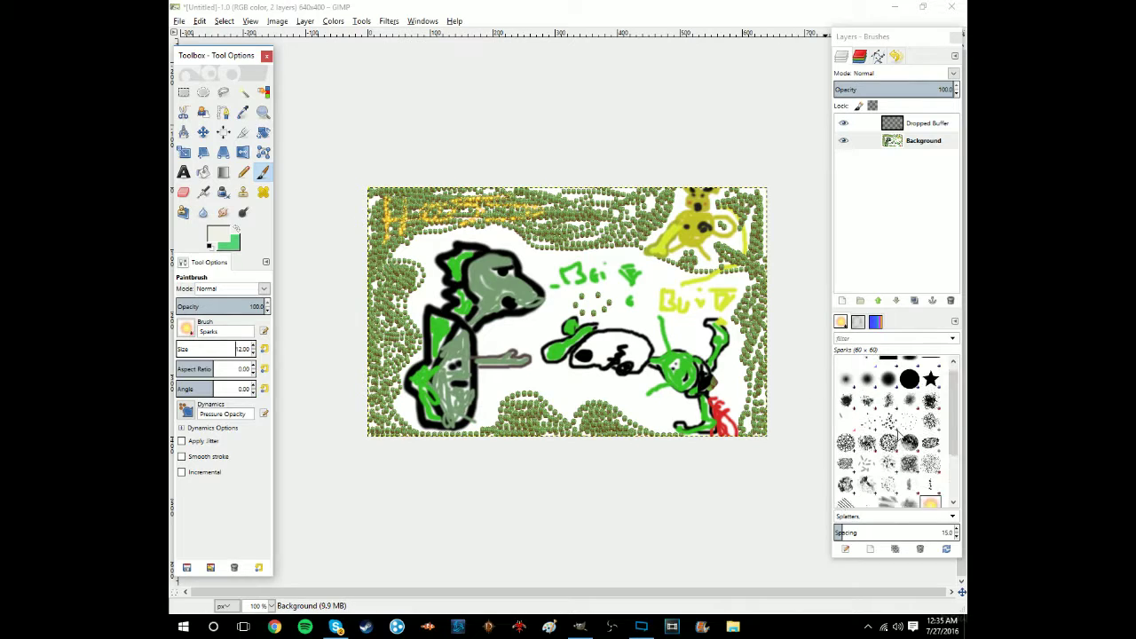
left_click(845, 387)
mouse_move(611, 357)
left_mouse_down()
mouse_move(632, 346)
mouse_move(586, 362)
mouse_move(604, 367)
mouse_move(612, 353)
mouse_move(641, 380)
mouse_move(606, 359)
mouse_move(654, 368)
mouse_move(609, 348)
left_mouse_up()
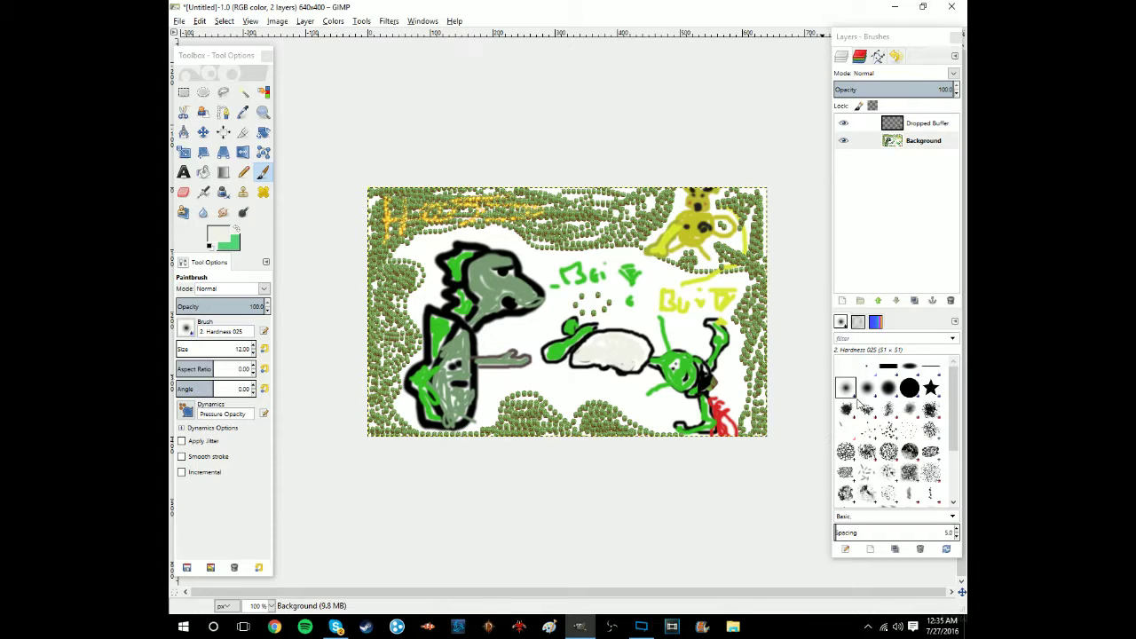
Step: Set the foreground color to near-black and paint a new face, thick dark back, legs and tail on the lying animal
left_click(224, 240)
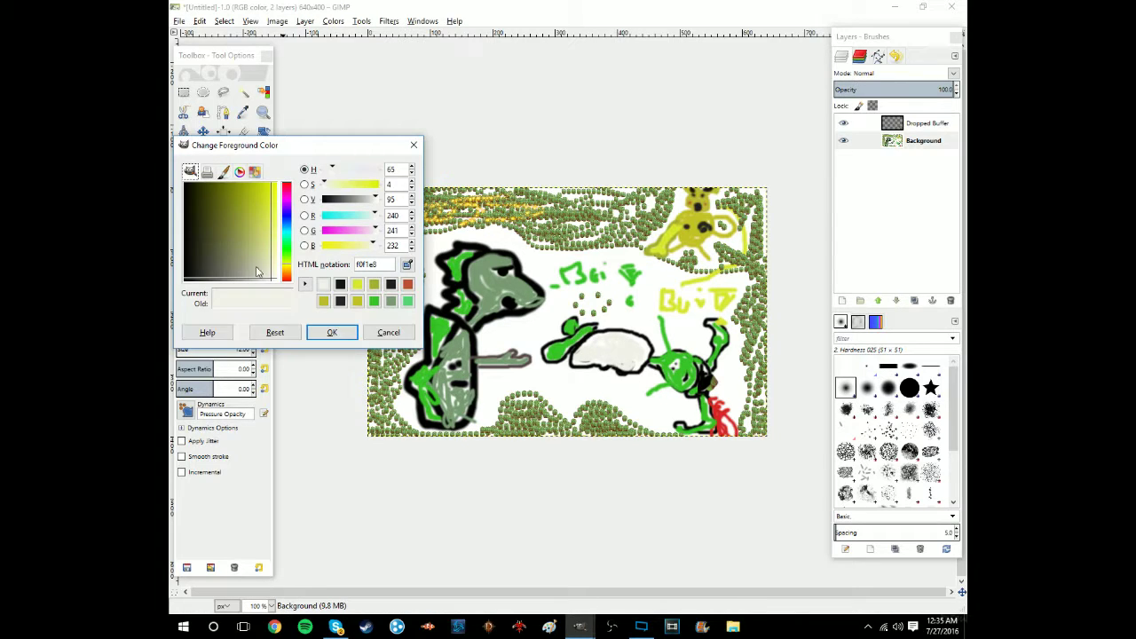
left_click(198, 278)
left_click(332, 332)
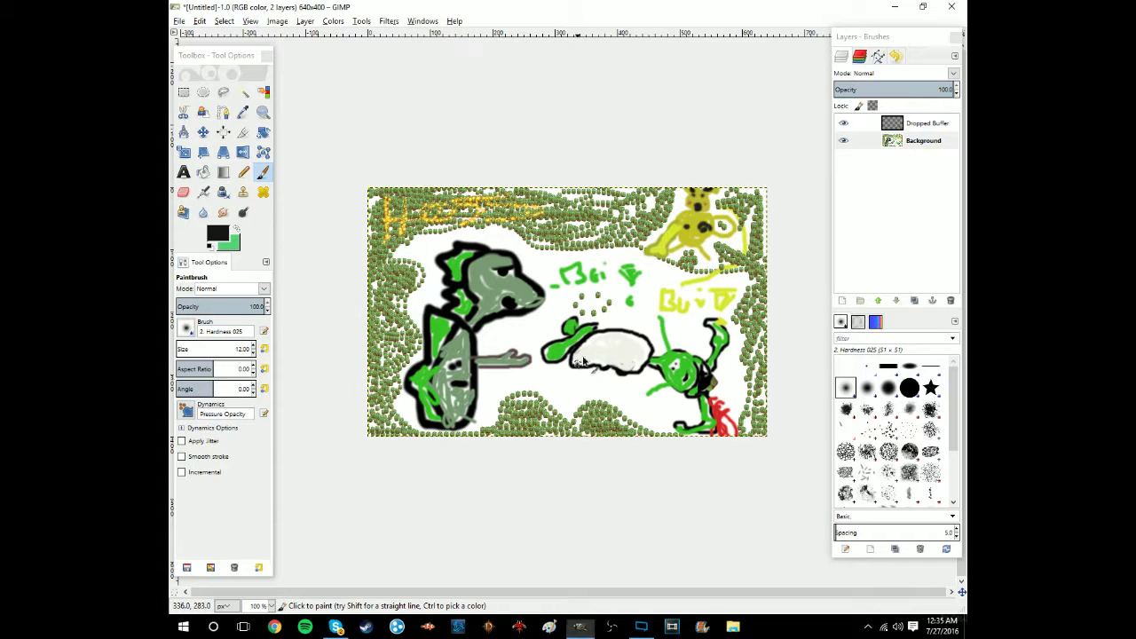
mouse_move(578, 363)
left_mouse_down()
mouse_move(620, 372)
mouse_move(626, 355)
mouse_move(626, 369)
mouse_move(571, 357)
mouse_move(592, 364)
mouse_move(572, 353)
mouse_move(593, 385)
mouse_move(577, 353)
mouse_move(629, 336)
mouse_move(647, 347)
mouse_move(609, 337)
mouse_move(573, 348)
mouse_move(650, 331)
mouse_move(609, 338)
left_mouse_up()
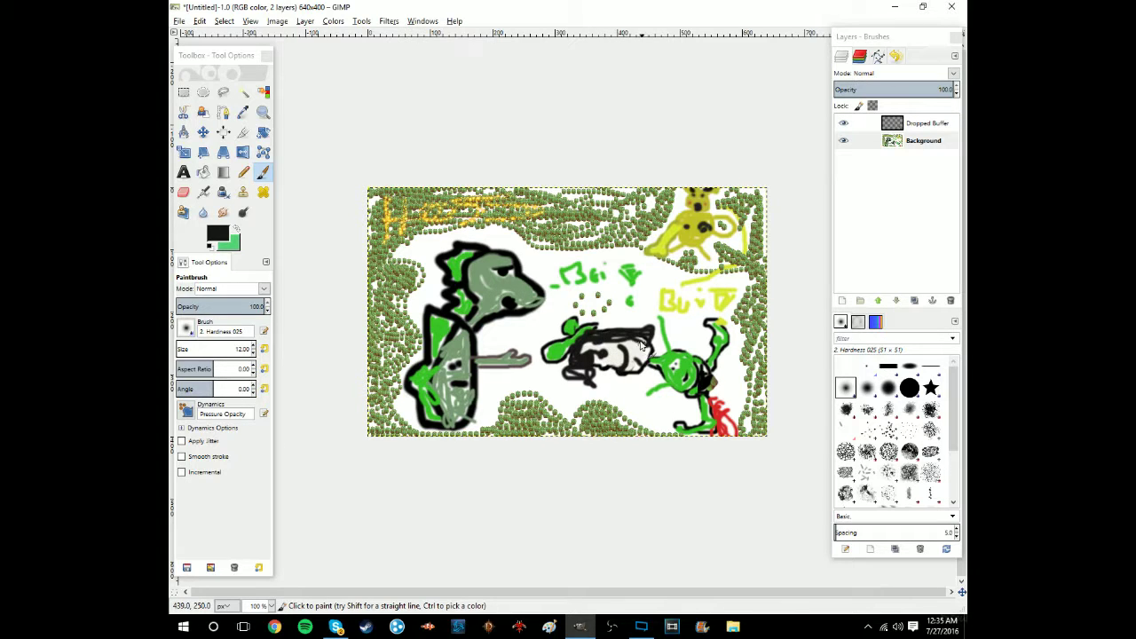
mouse_move(640, 336)
left_mouse_down()
mouse_move(597, 343)
mouse_move(577, 361)
mouse_move(583, 387)
mouse_move(602, 389)
mouse_move(599, 378)
mouse_move(588, 398)
mouse_move(598, 391)
mouse_move(569, 385)
mouse_move(574, 360)
mouse_move(595, 342)
mouse_move(642, 344)
mouse_move(667, 328)
mouse_move(620, 340)
mouse_move(594, 312)
mouse_move(605, 324)
mouse_move(599, 368)
left_mouse_up()
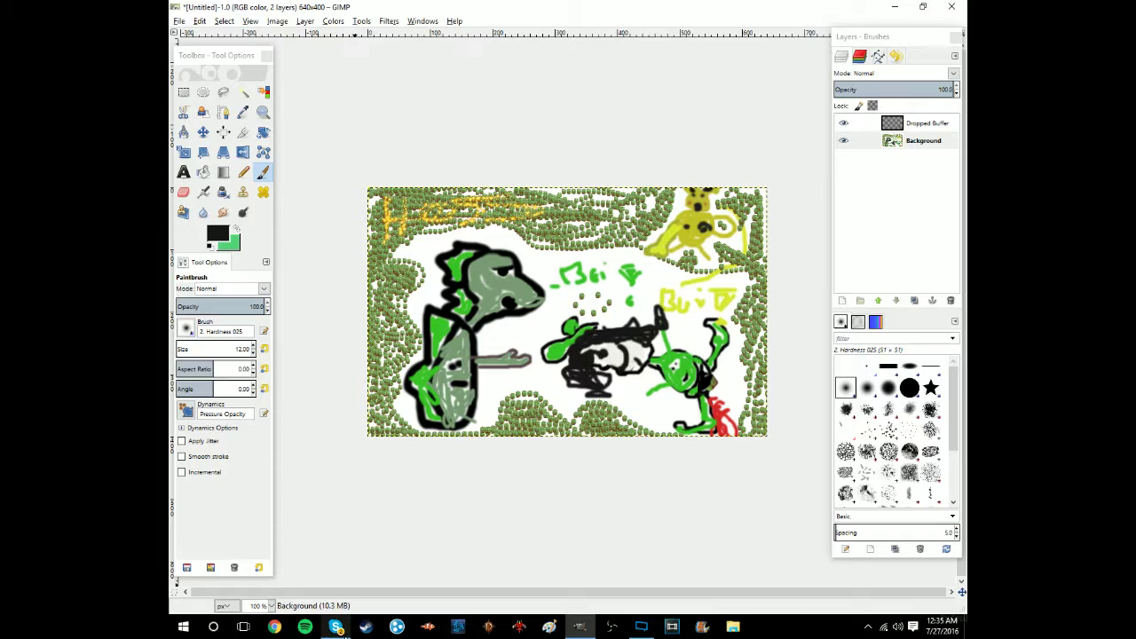
left_click(346, 629)
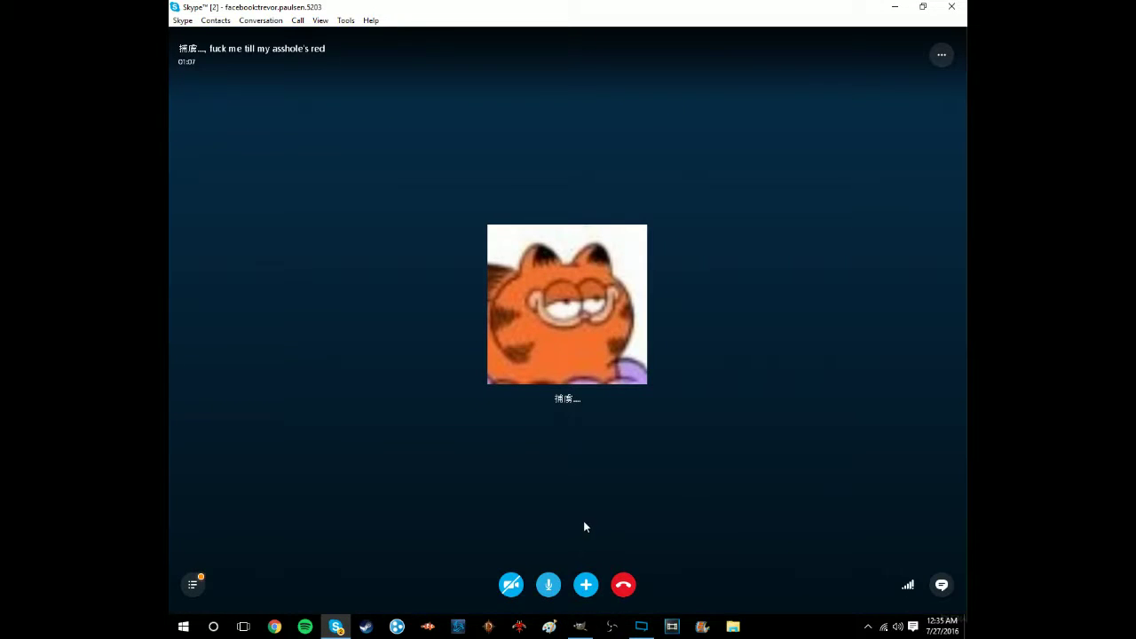
left_click(586, 588)
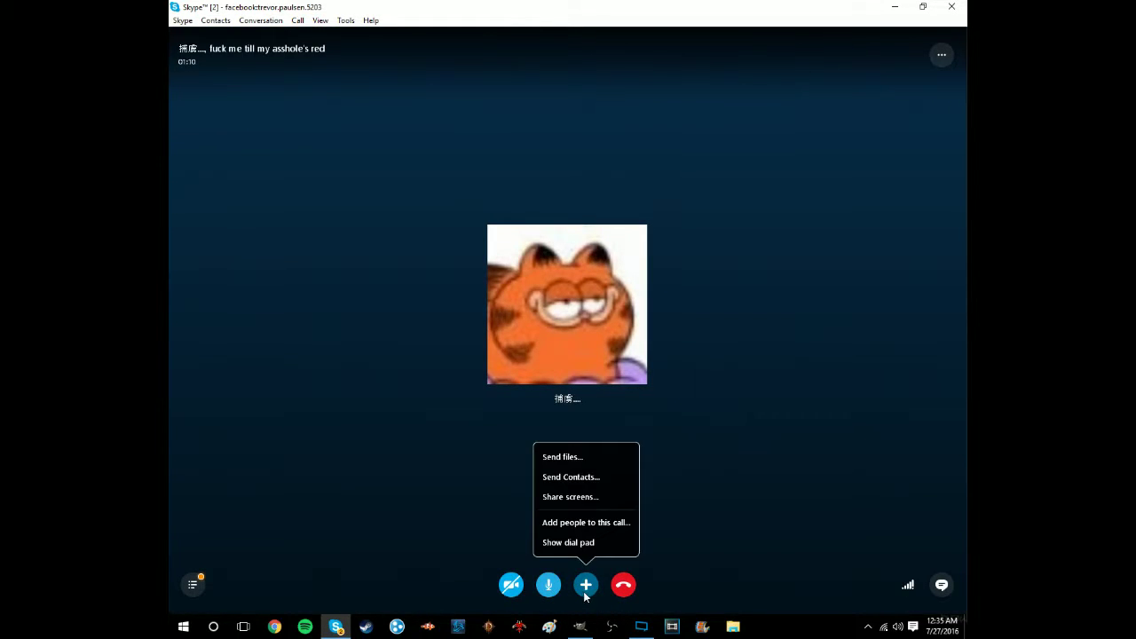
left_click(581, 502)
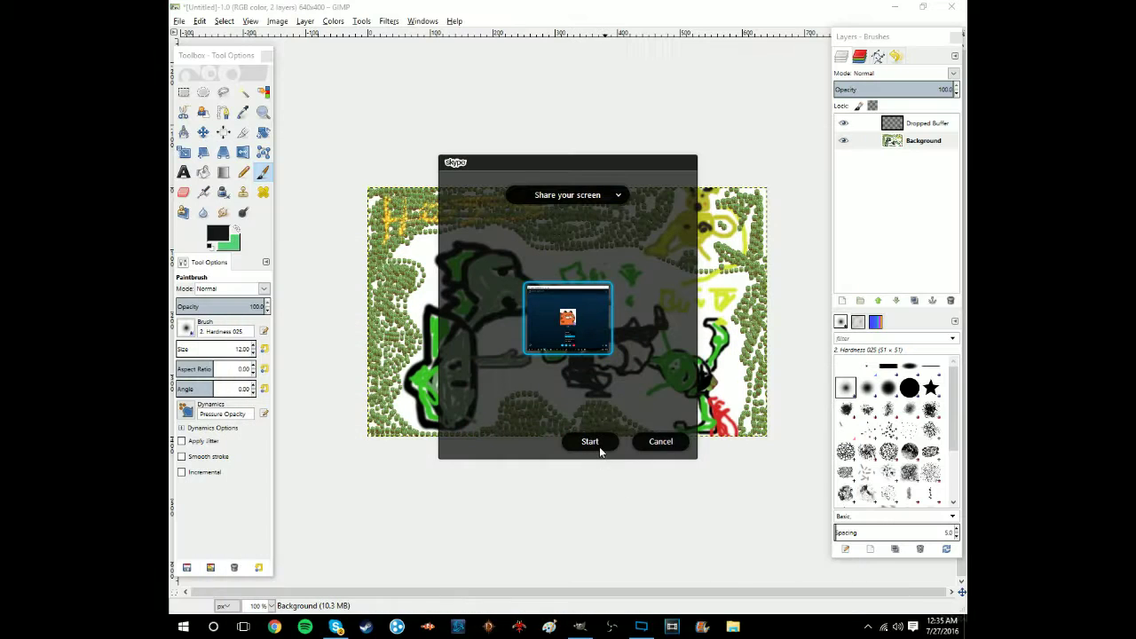
left_click(660, 441)
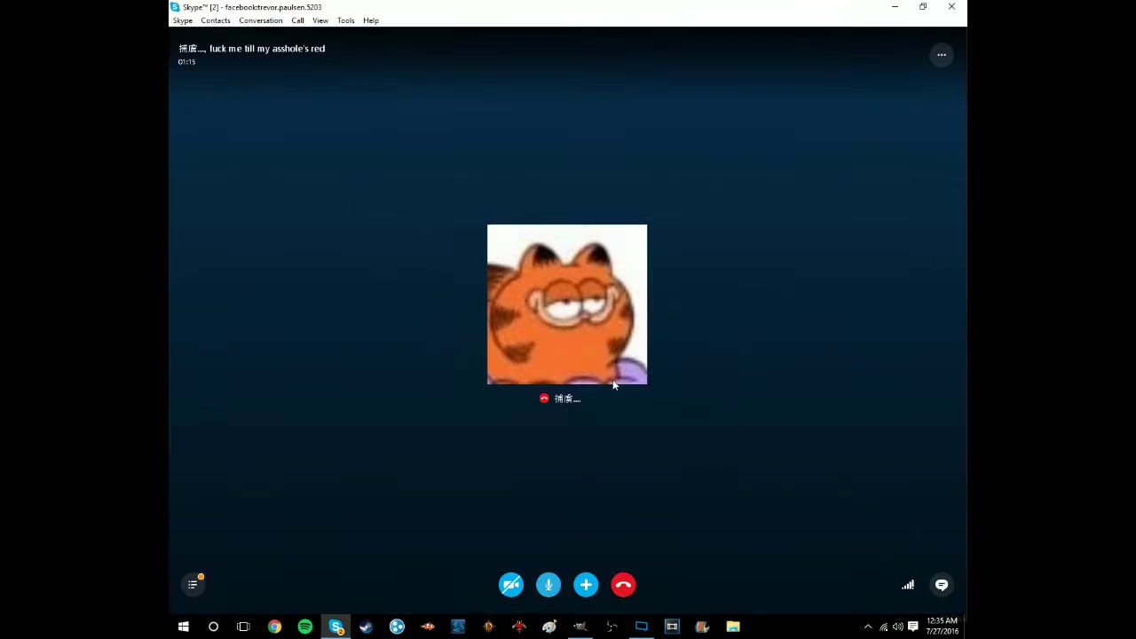
left_click(582, 627)
Step: Start exporting the drawing to the Desktop folder with the file name Carrot cake lookin boi.png
left_click(181, 20)
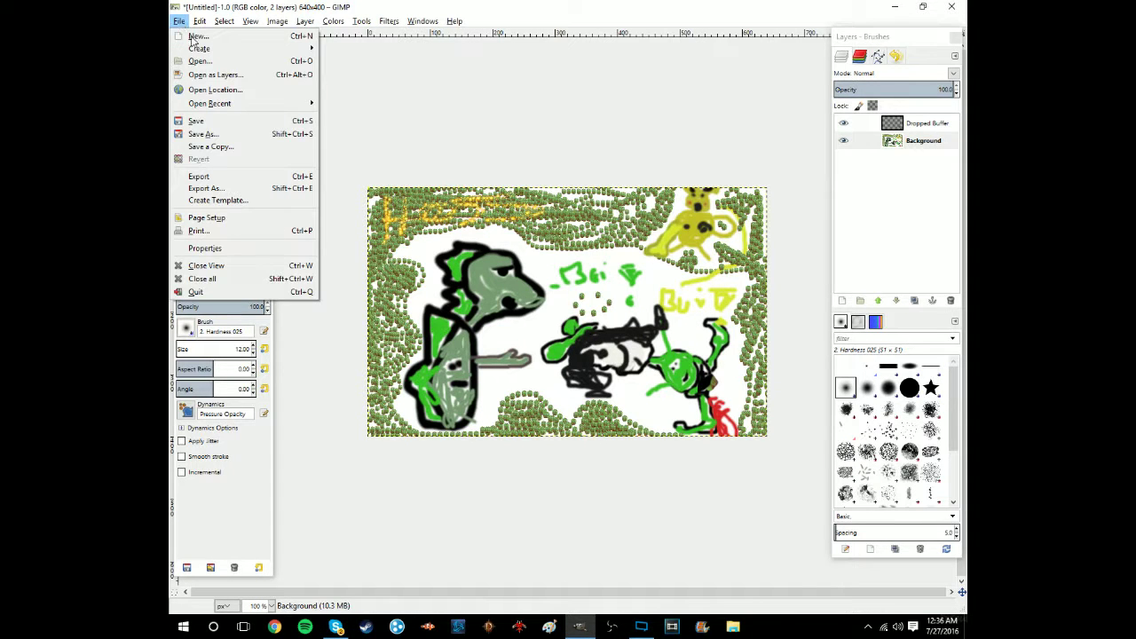
left_click(215, 194)
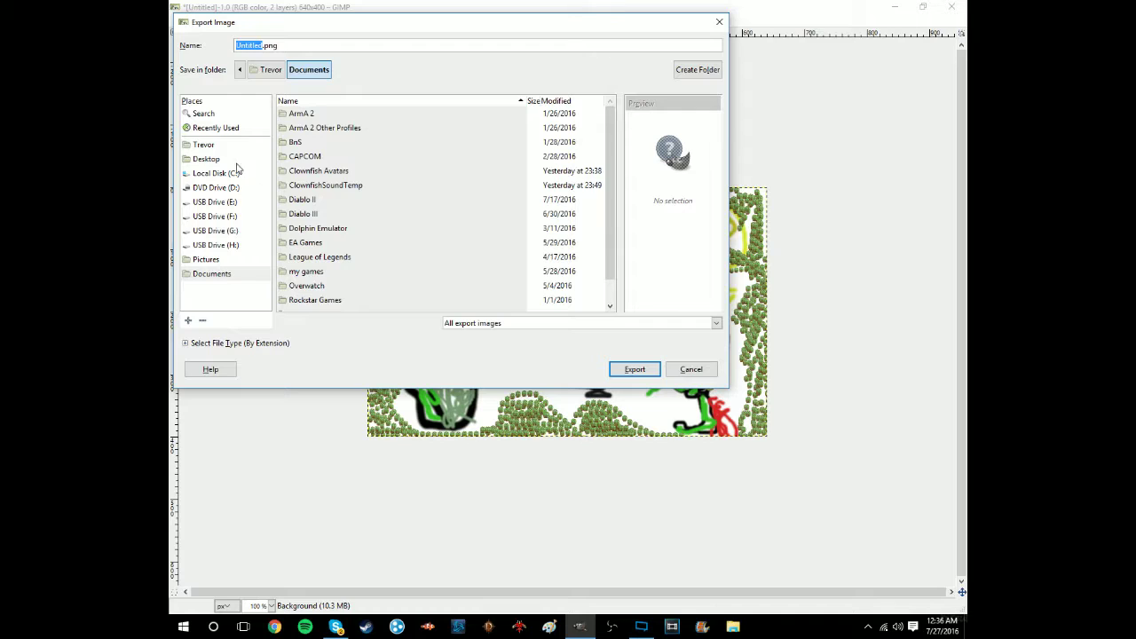
left_click(224, 161)
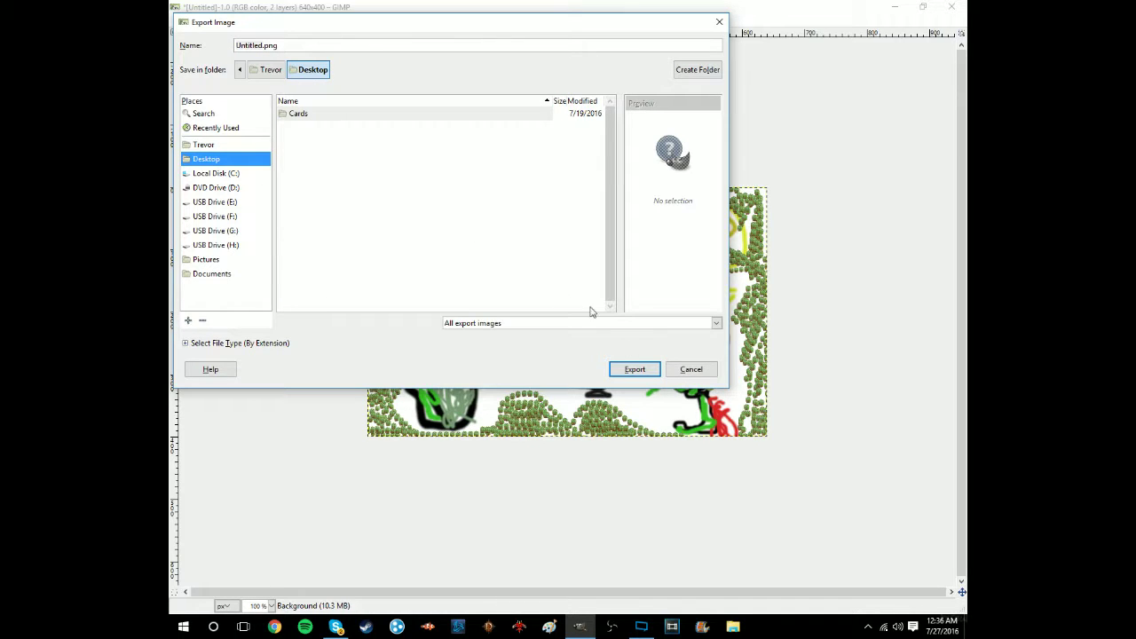
left_click(265, 45)
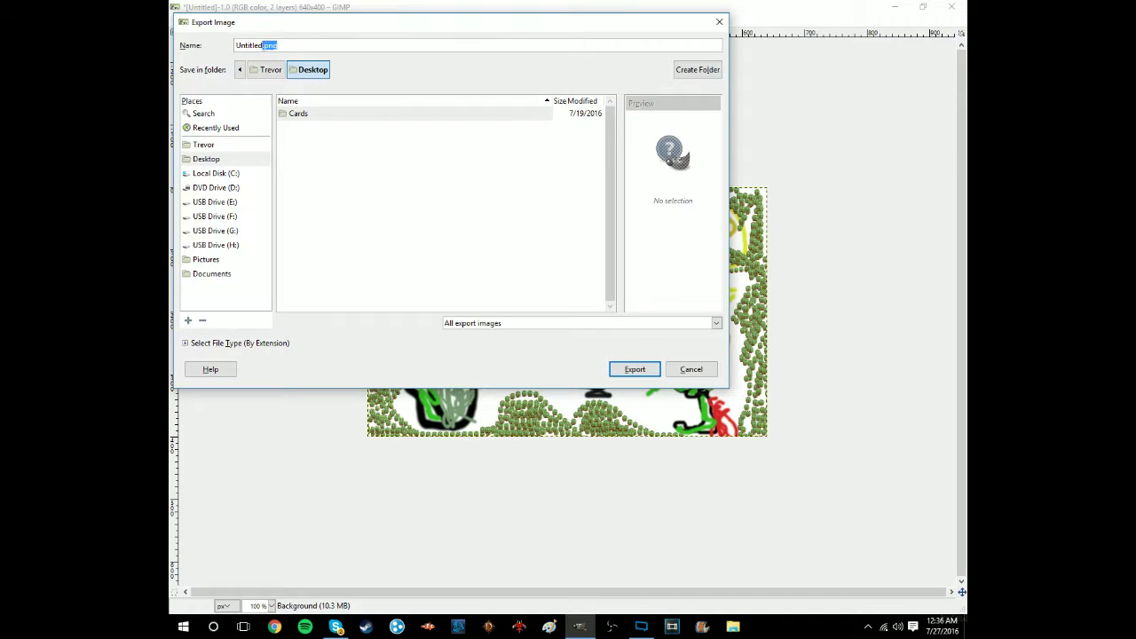
key("ctrl+a")
left_click(284, 46)
left_click_drag(264, 47, 219, 47)
type("Carrot cake lookin")
left_click(712, 71)
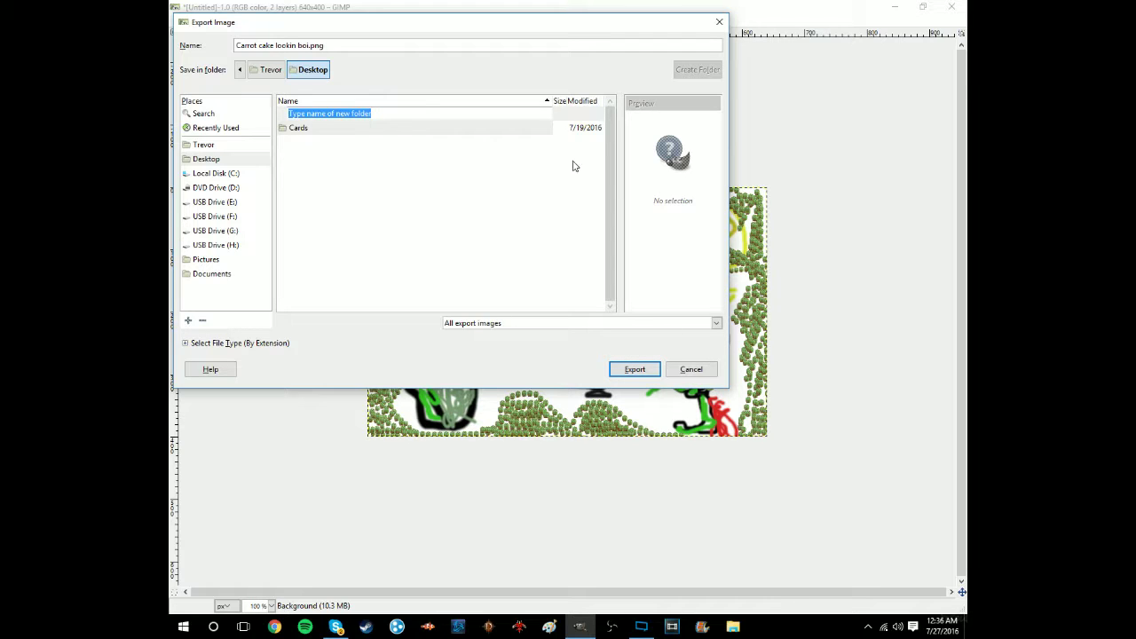
right_click(356, 116)
left_click(315, 208)
Step: Complete the export as a PNG with the default options and compression level 9
left_click(633, 369)
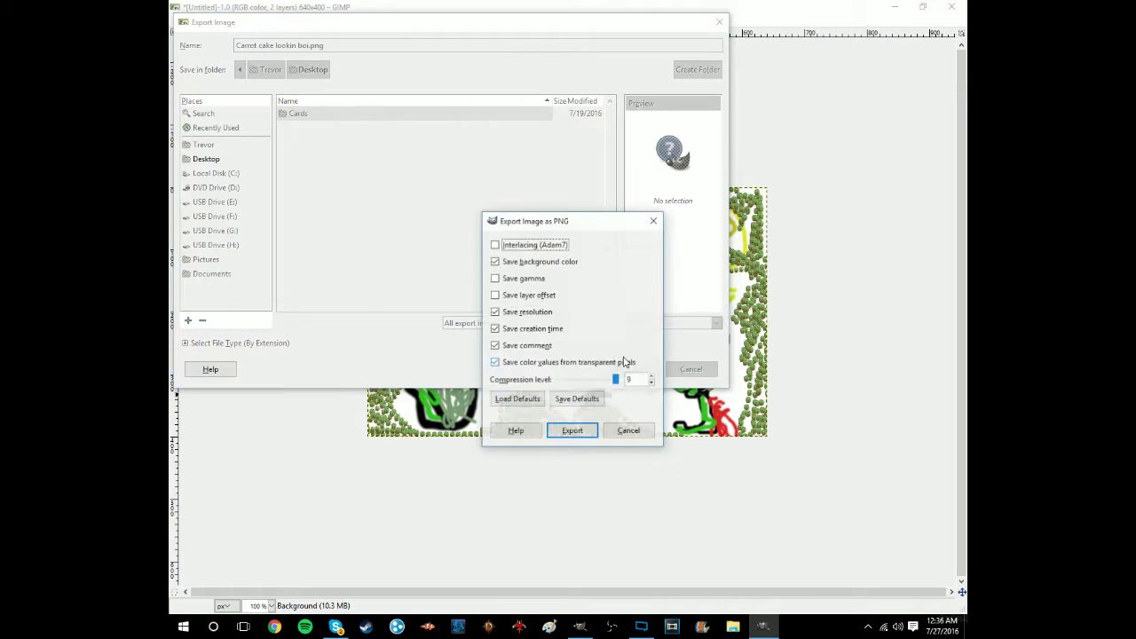
left_click(573, 433)
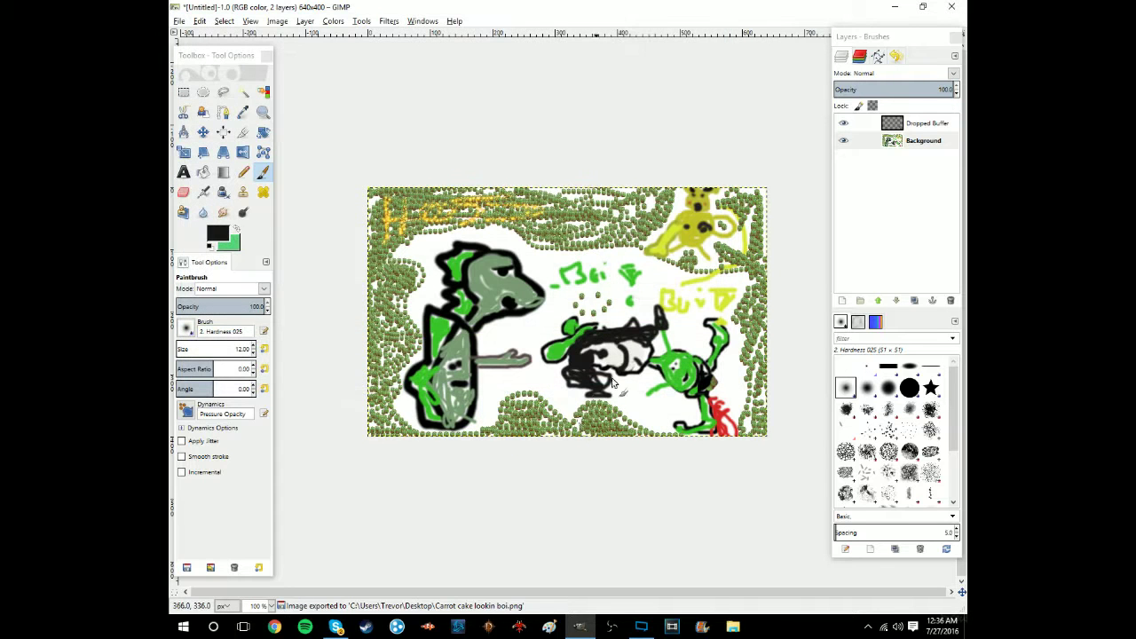
Step: Close the image without saving its changes, quit GIMP, and minimize the Skype window to reach the desktop
left_click(951, 6)
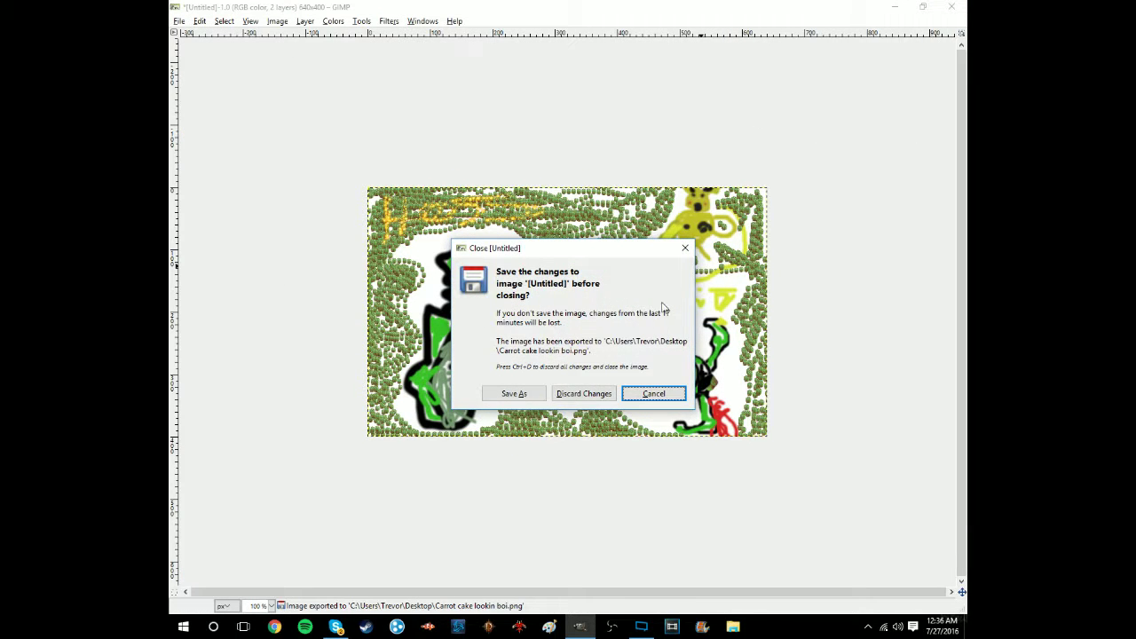
left_click(577, 395)
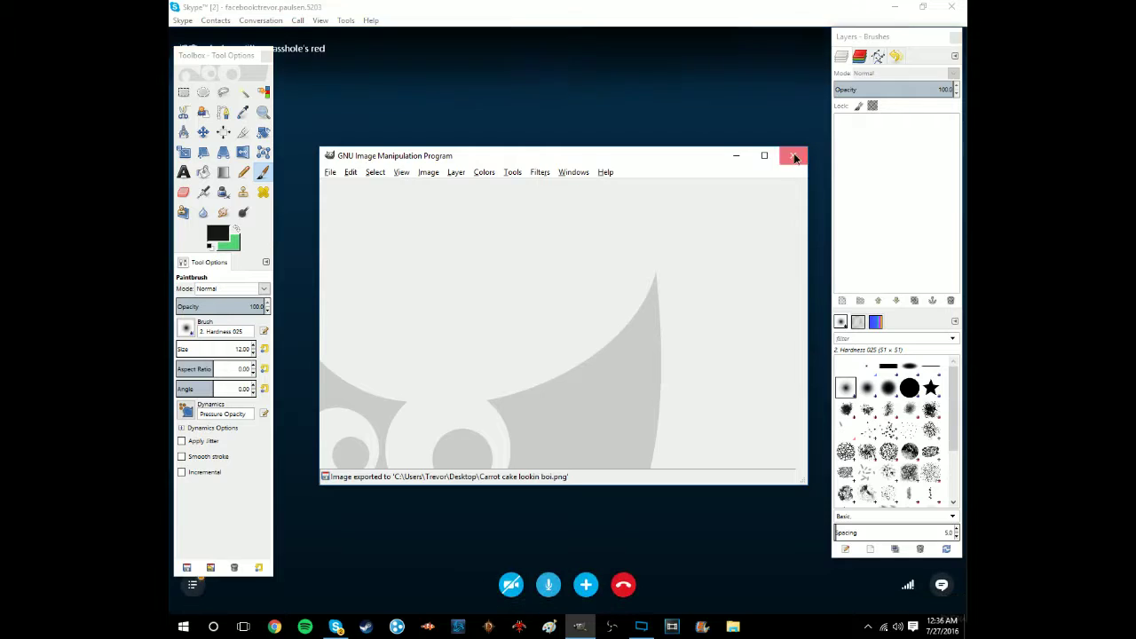
left_click(789, 155)
left_click(894, 7)
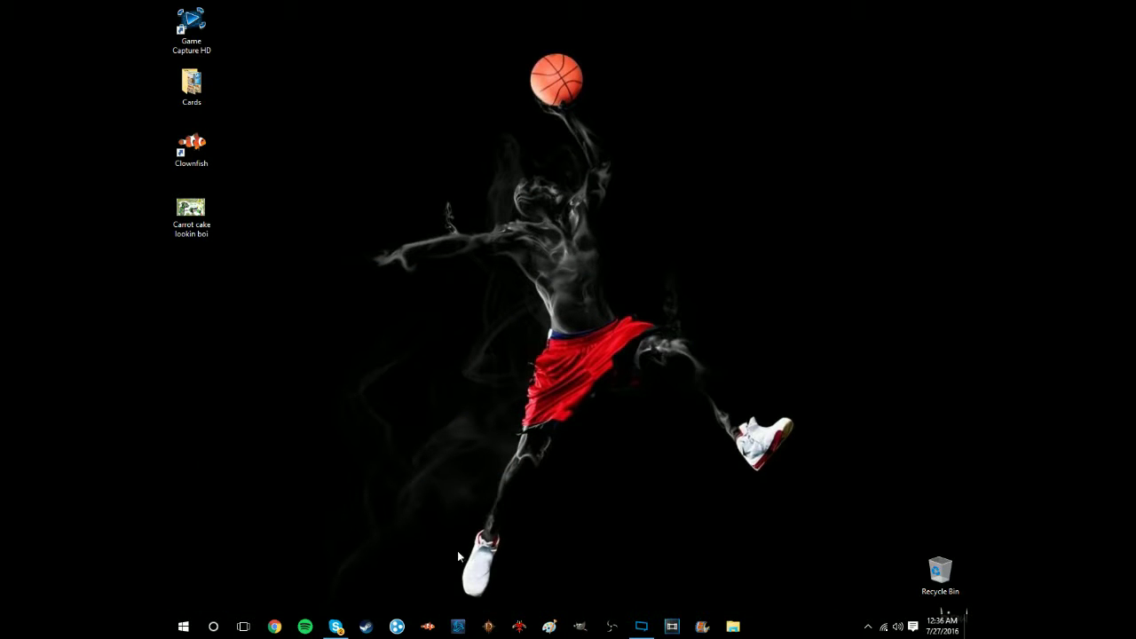
Step: Switch to Skype, send the Carrot cake lookin boi picture from the Desktop in the call's chat, and minimize Skype again
left_click(336, 626)
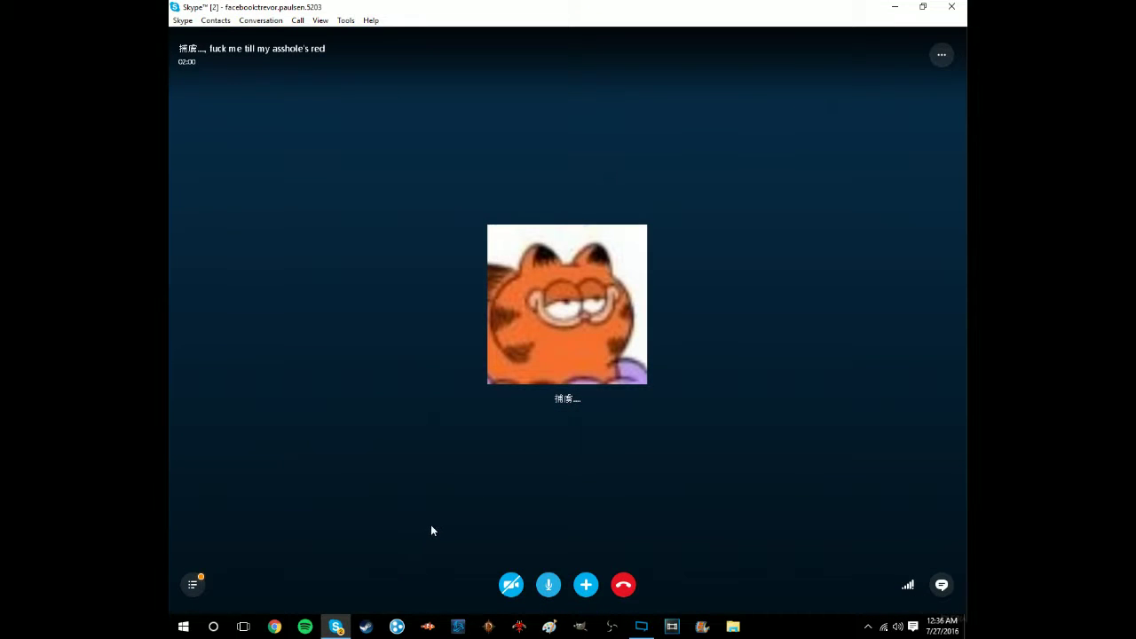
left_click(948, 588)
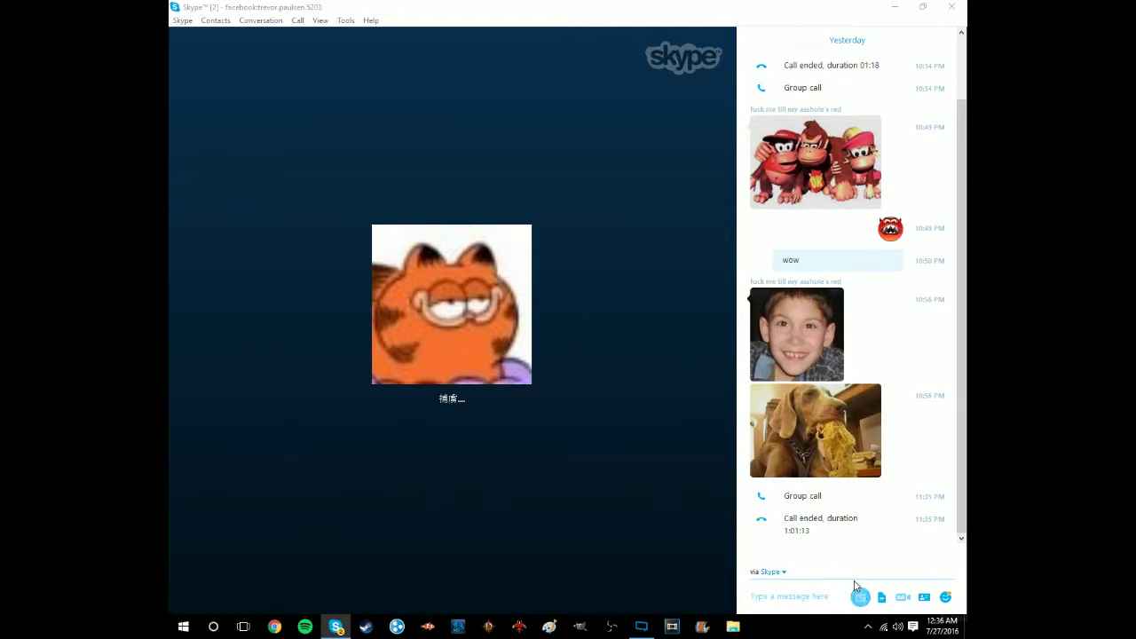
left_click(860, 596)
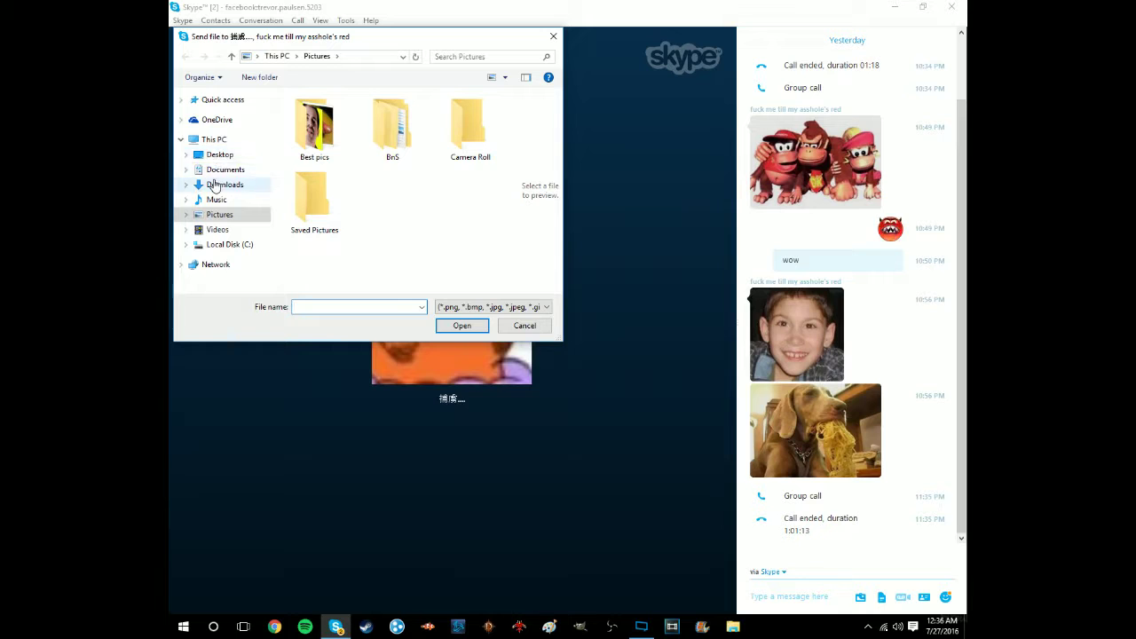
left_click(219, 156)
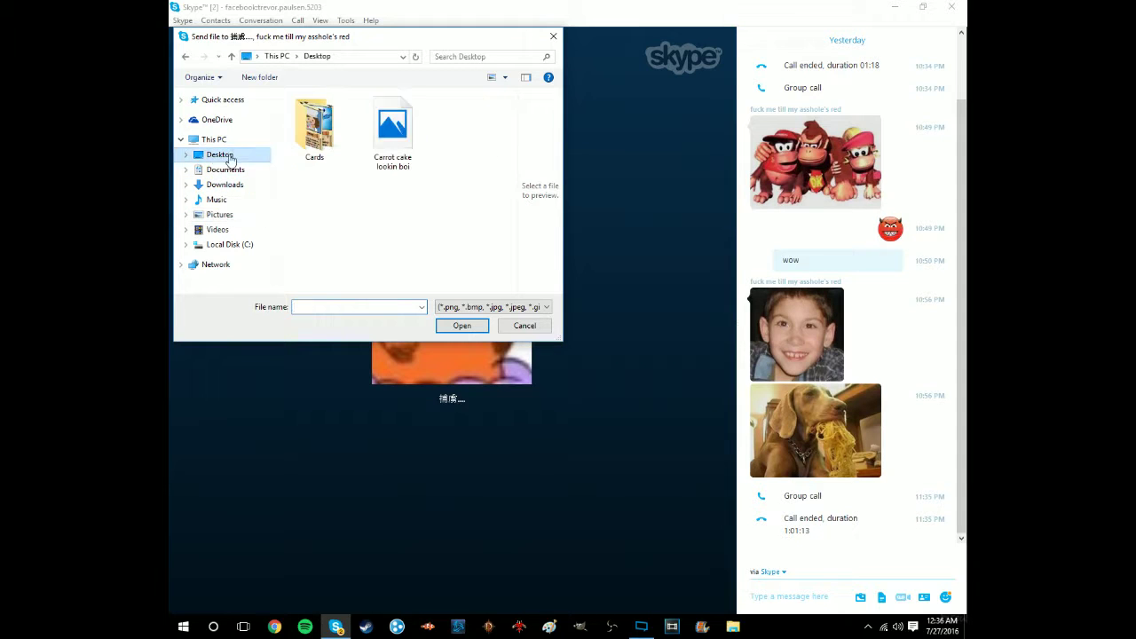
left_click(383, 158)
left_click(462, 326)
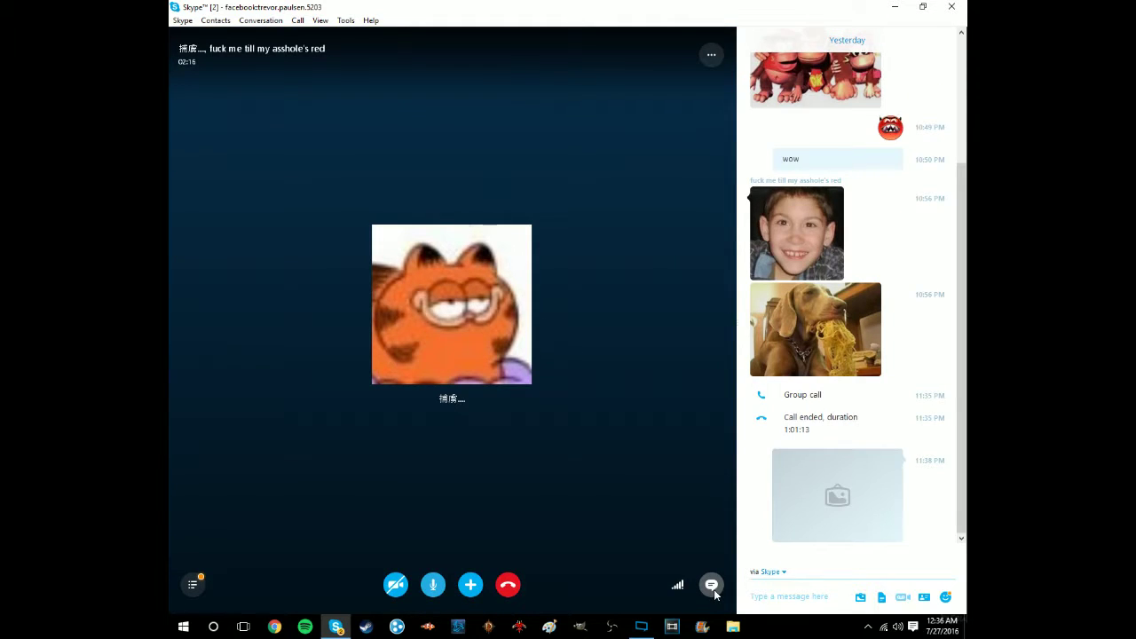
left_click(711, 585)
left_click(895, 6)
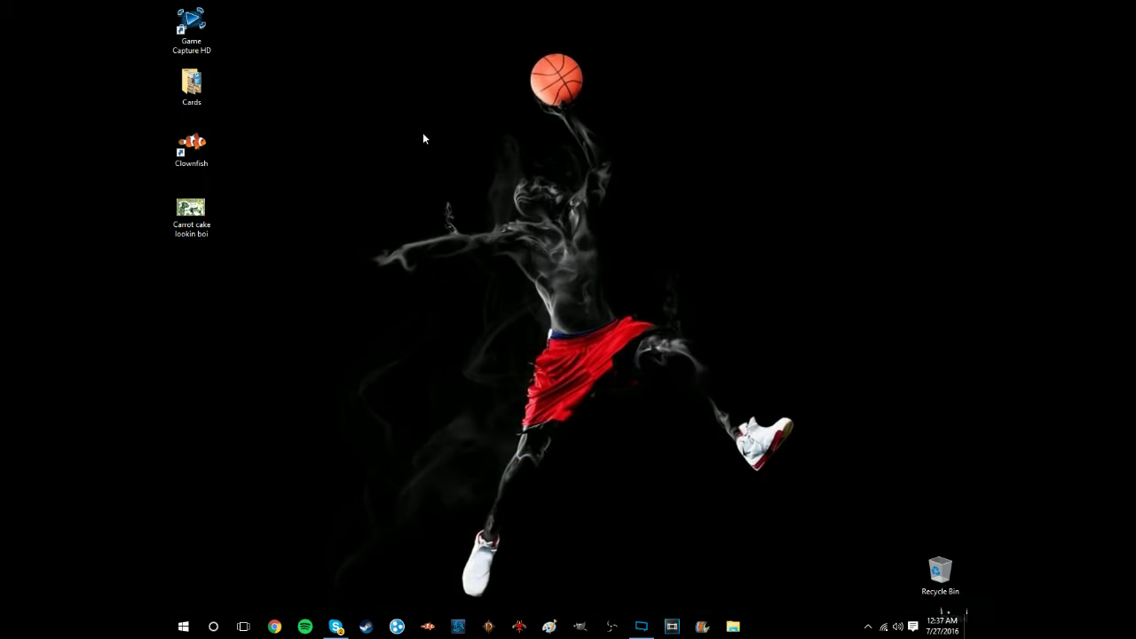
Step: Delete the Clownfish shortcut from the desktop and move the Carrot cake lookin boi picture up into its place
mouse_move(188, 229)
left_mouse_down()
mouse_move(225, 163)
mouse_move(191, 209)
left_mouse_up()
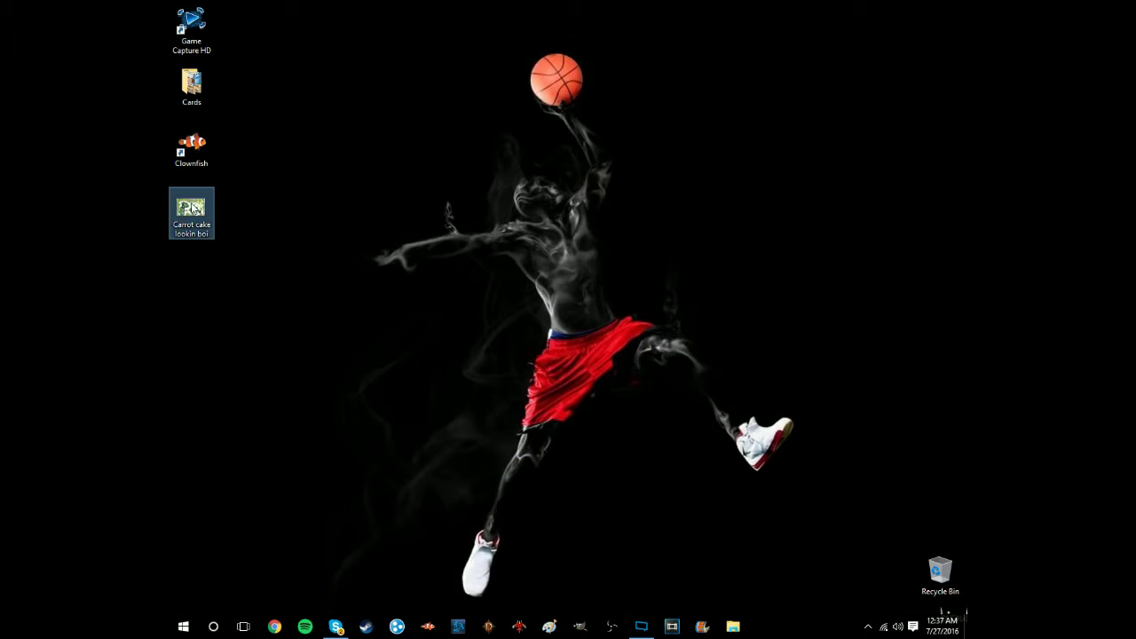
right_click(193, 165)
left_click(213, 404)
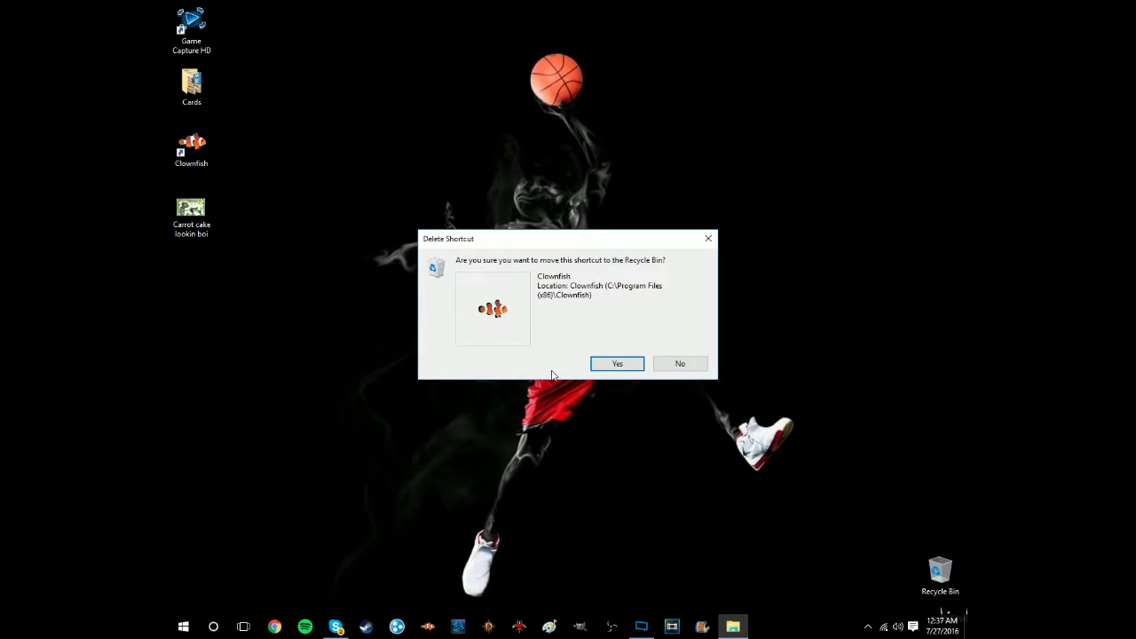
left_click(617, 364)
left_click_drag(190, 218, 200, 169)
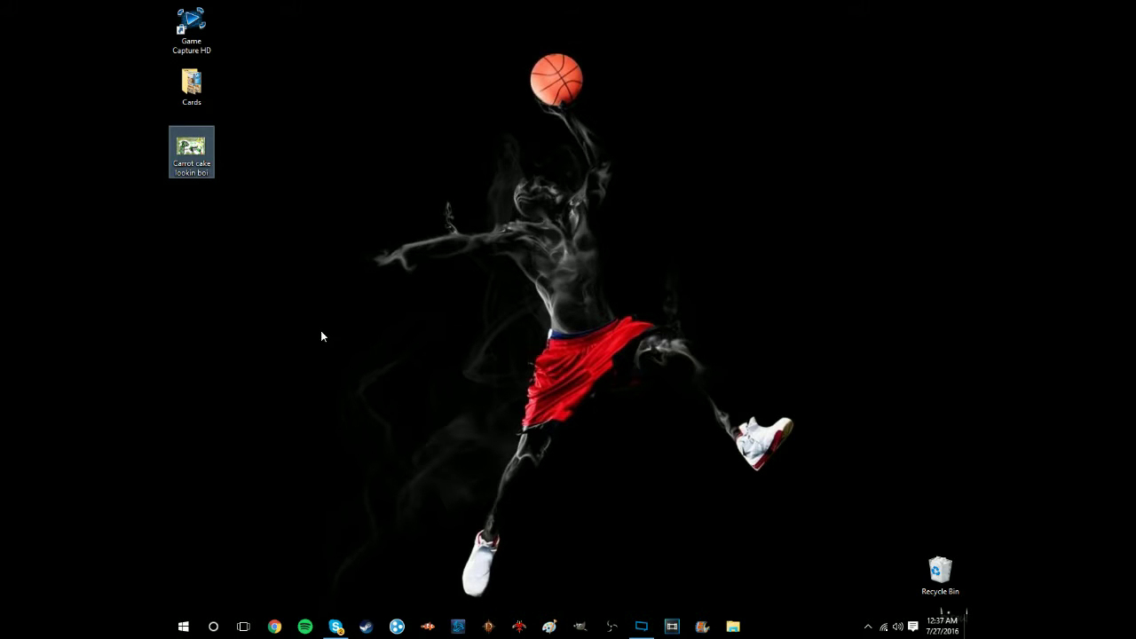
Step: Set the Carrot cake lookin boi picture from the Desktop folder as the desktop background and close the Settings window
right_click(292, 311)
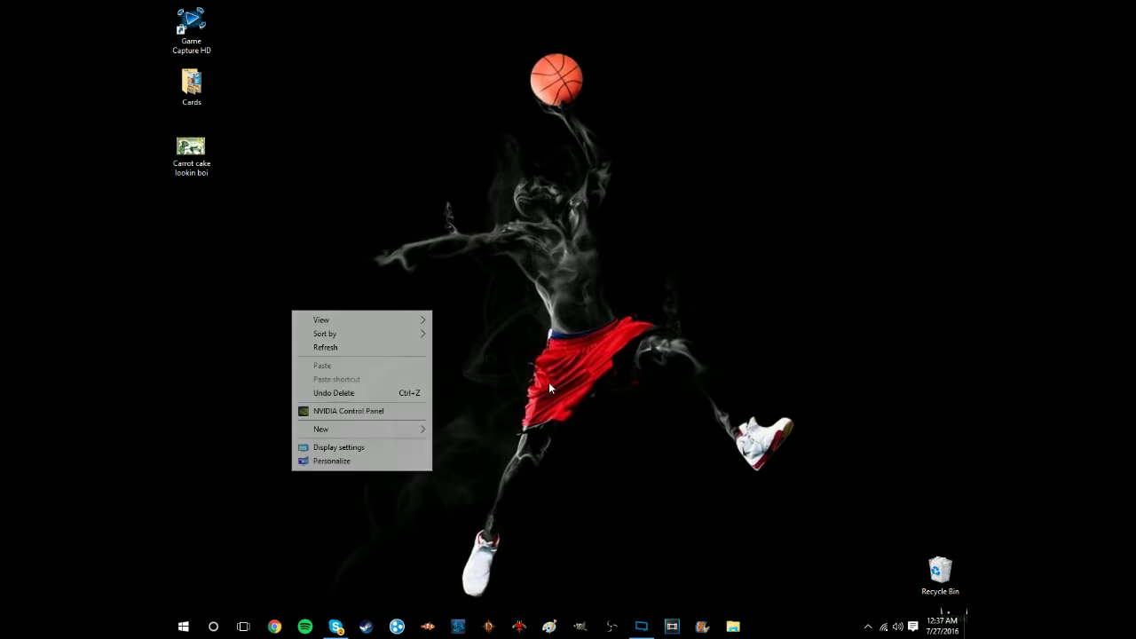
left_click(336, 460)
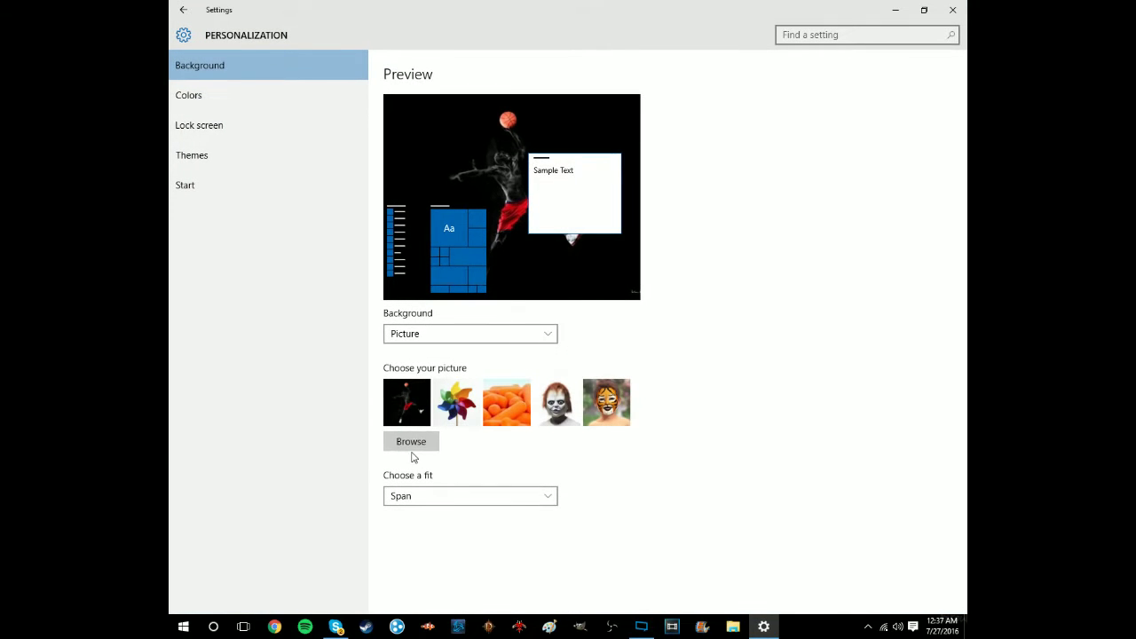
left_click(412, 444)
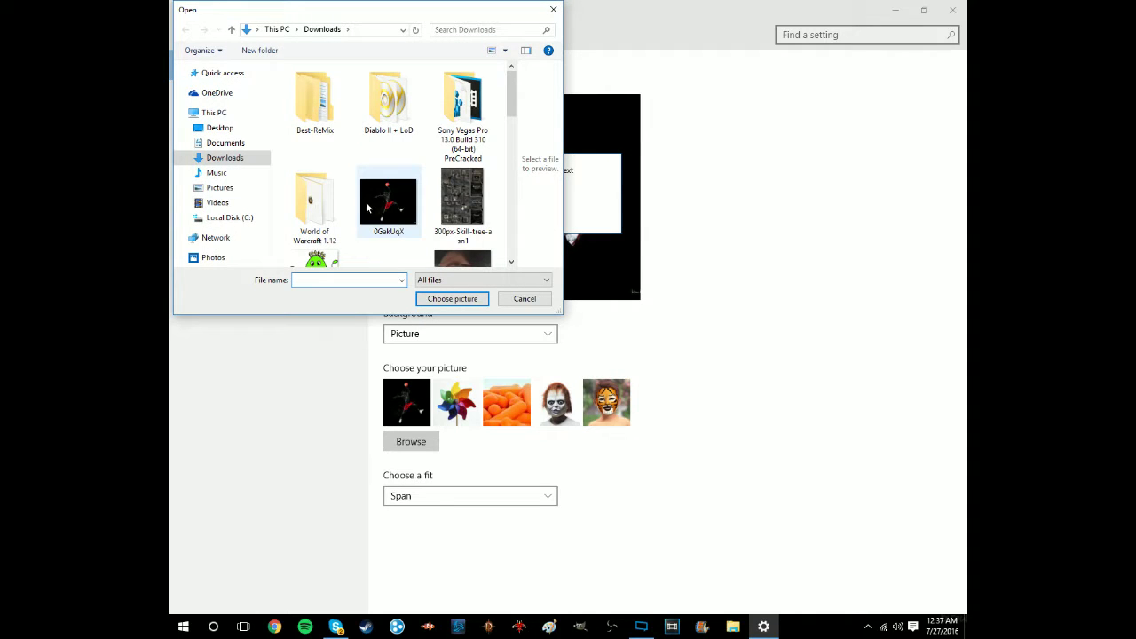
scroll(516, 107, "down", 2)
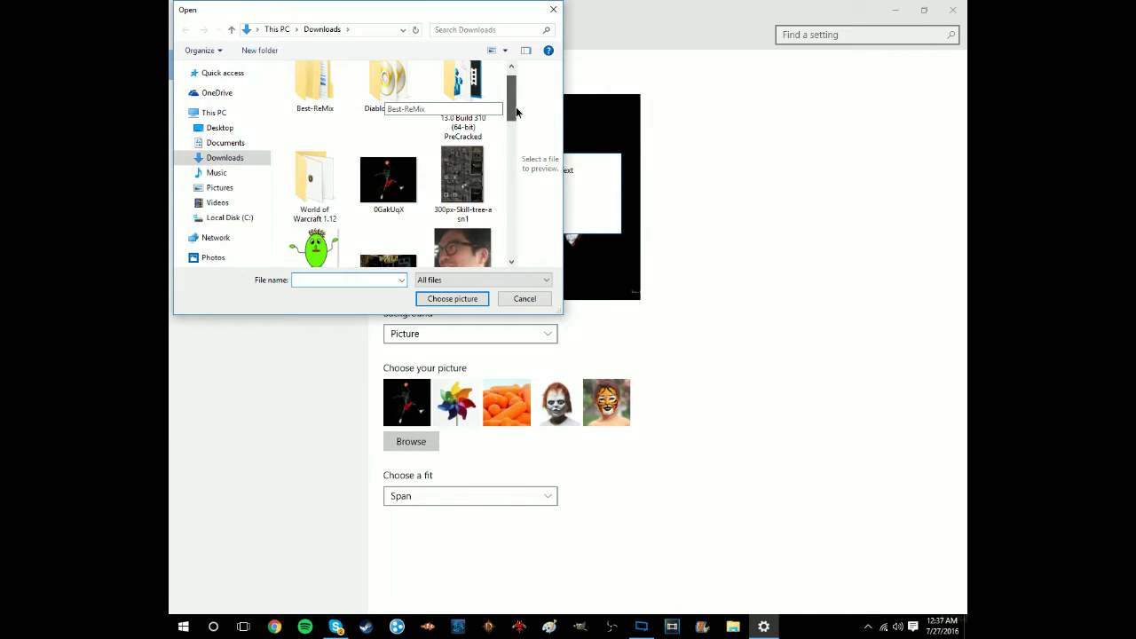
left_click(222, 127)
left_click(367, 125)
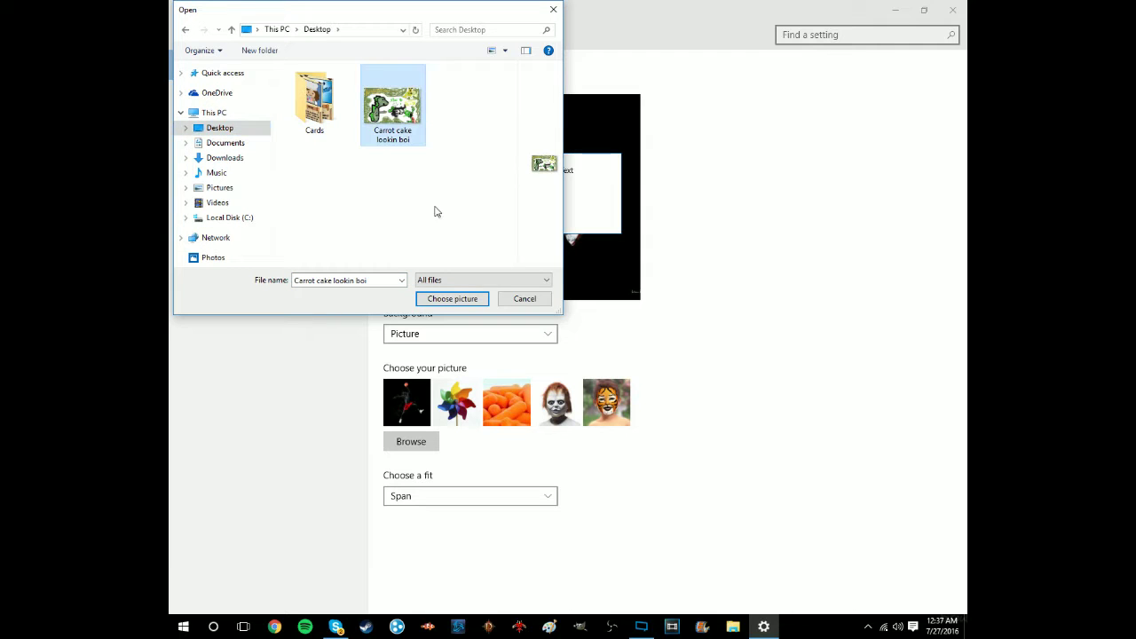
left_click(440, 299)
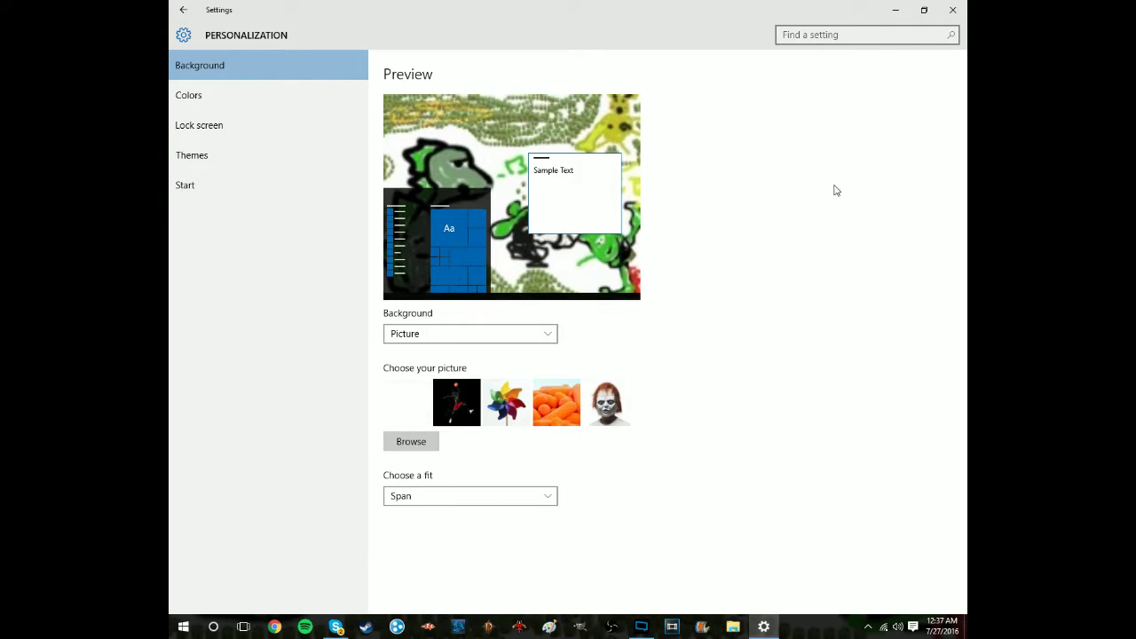
left_click(950, 9)
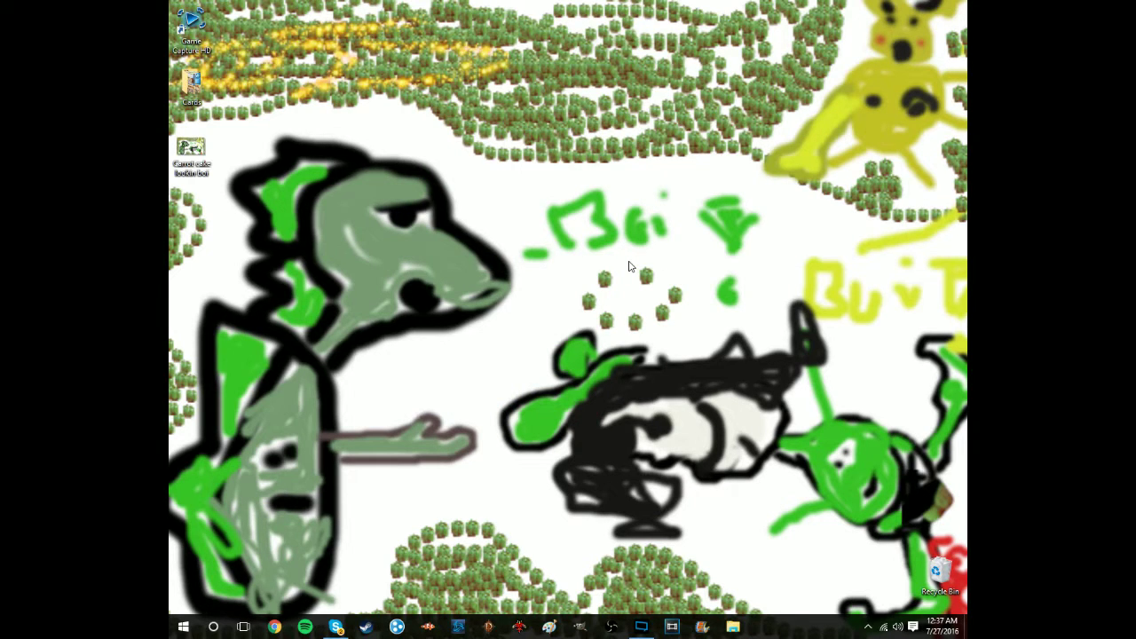